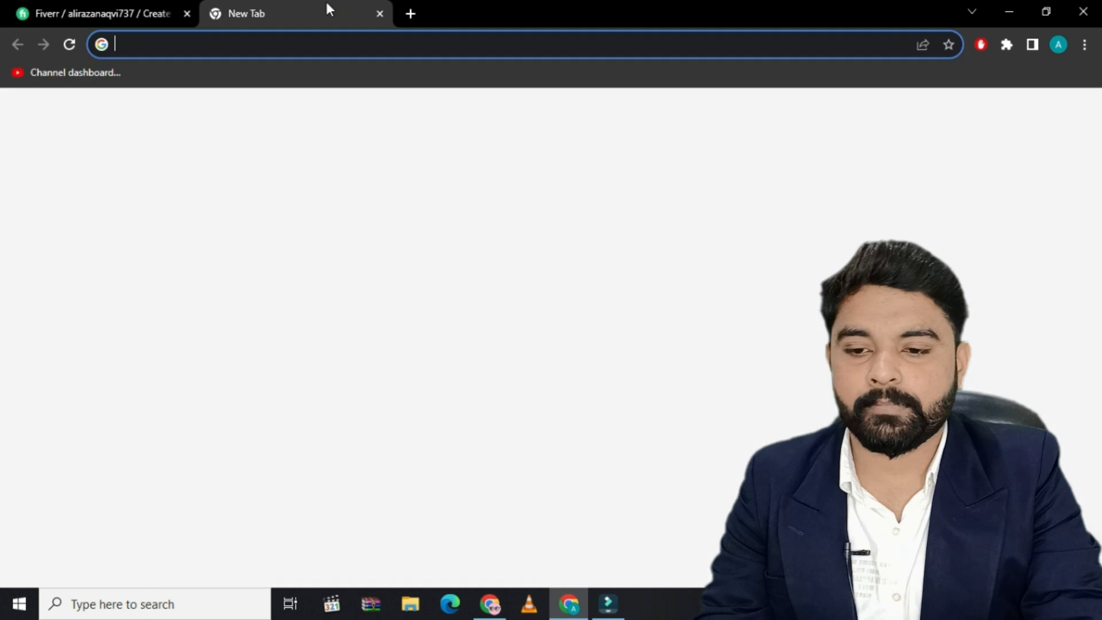
Open Fiverr in the new tab from the Google suggestion "fiverr" and look through existing gigs for "Graphic"
{"action": "left_click", "coordinate": [456, 338]}
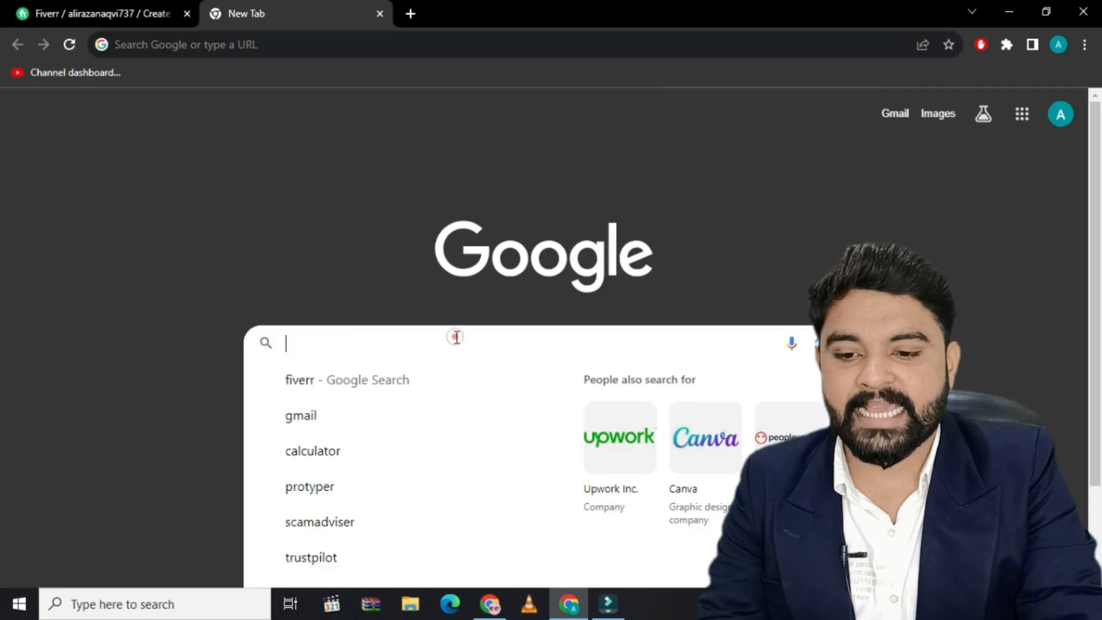
{"action": "left_click", "coordinate": [429, 384]}
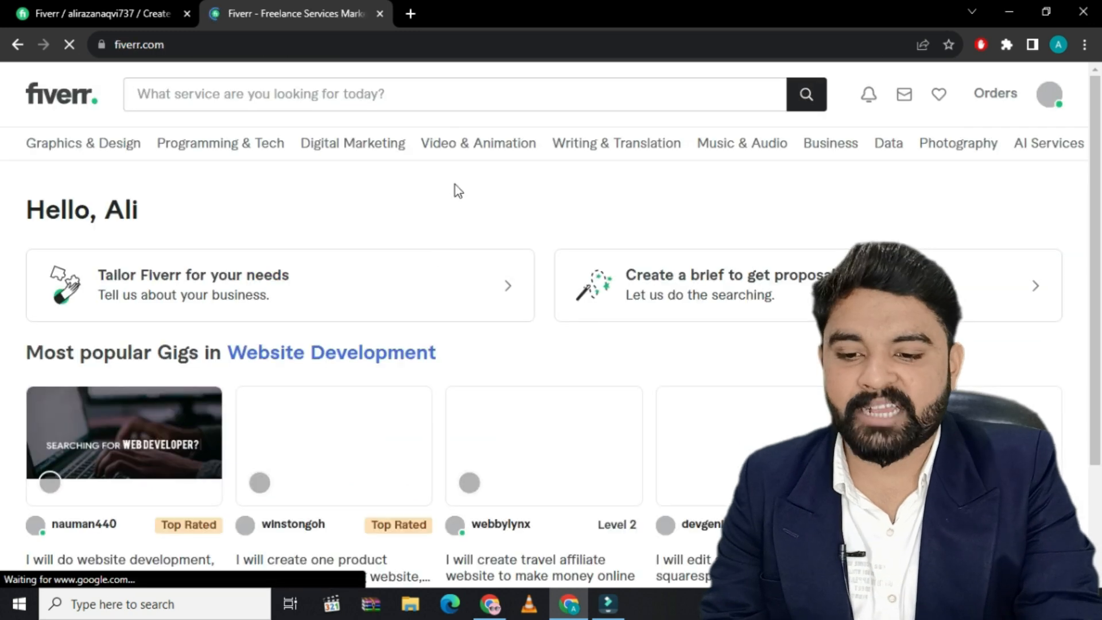
{"action": "left_click", "coordinate": [198, 105]}
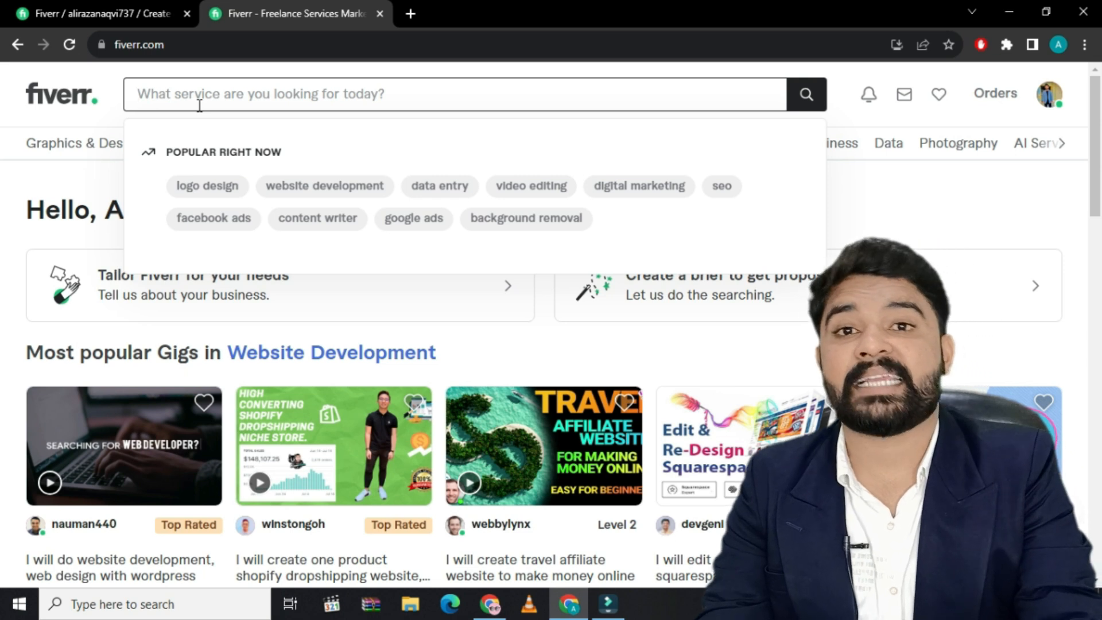
{"action": "type", "text": "Grapgh"}
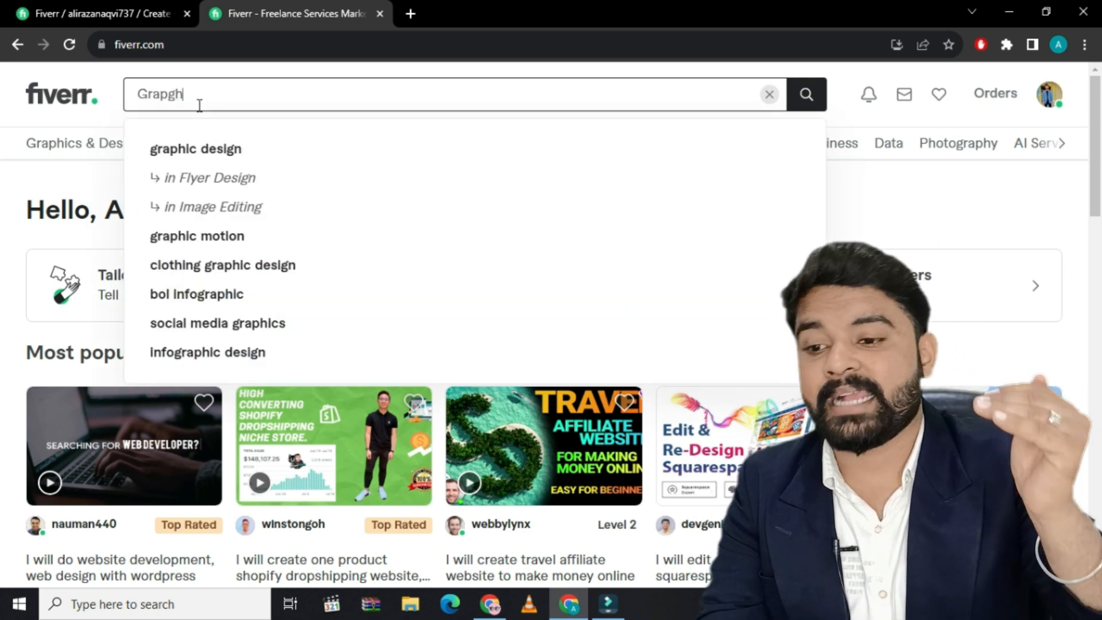
{"action": "key", "text": "BackSpace"}
{"action": "key", "text": "BackSpace"}
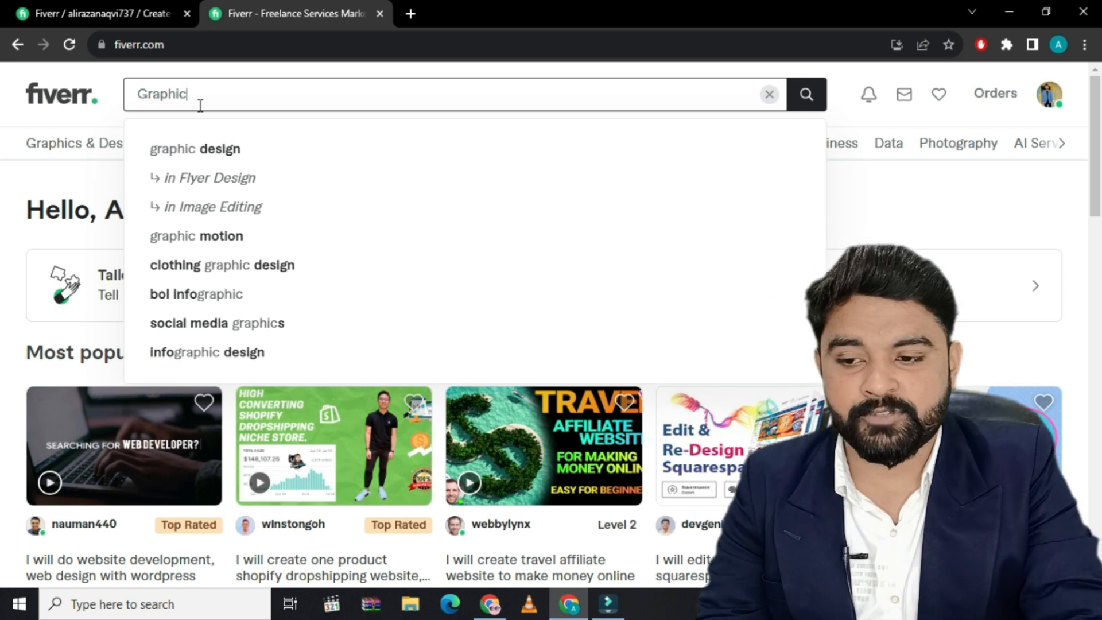
{"action": "key", "text": "Return"}
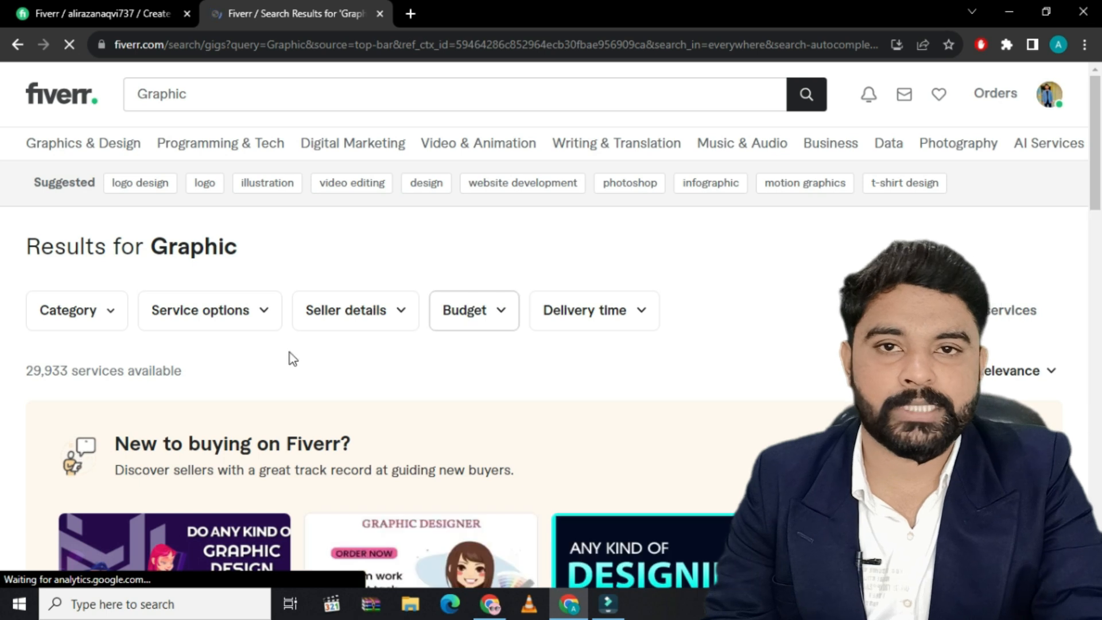
{"action": "scroll", "coordinate": [281, 349], "scroll_direction": "down", "scroll_amount": 4}
{"action": "scroll", "coordinate": [281, 352], "scroll_direction": "down", "scroll_amount": 1}
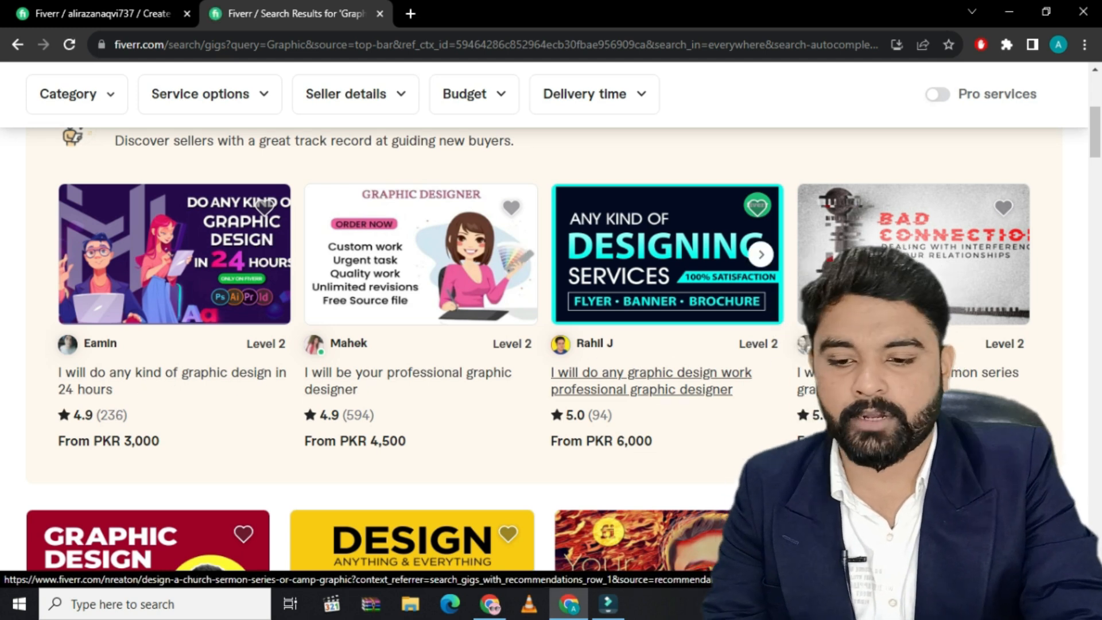
Return to the new gig form and enter the gig title "do any type of Graphic Designing in Just 24Hour"
{"action": "left_click", "coordinate": [64, 8]}
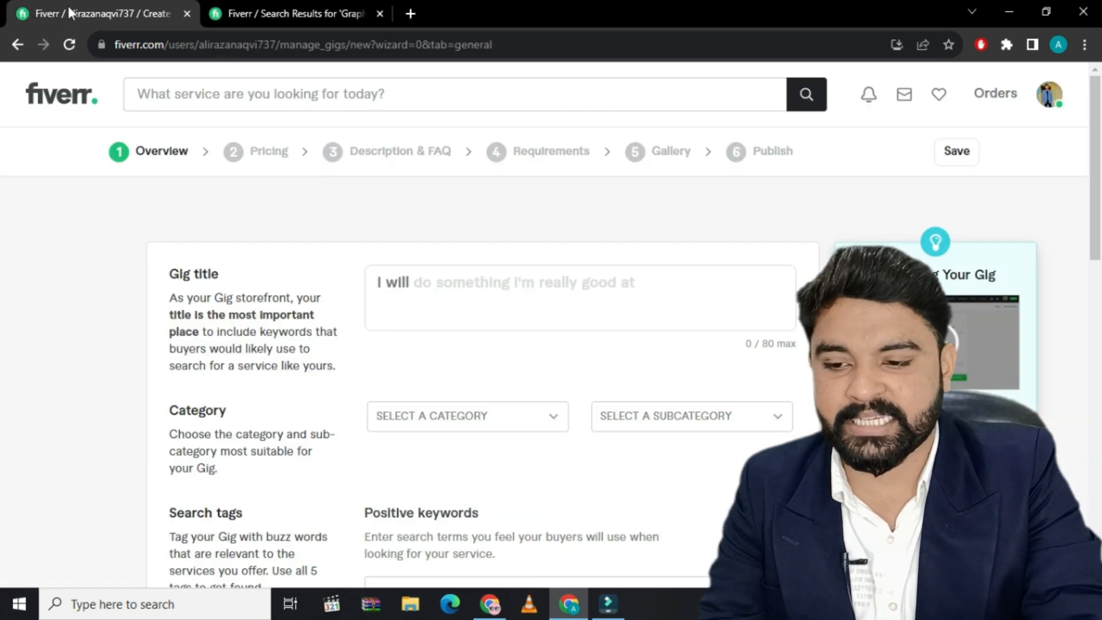
{"action": "left_click", "coordinate": [412, 286]}
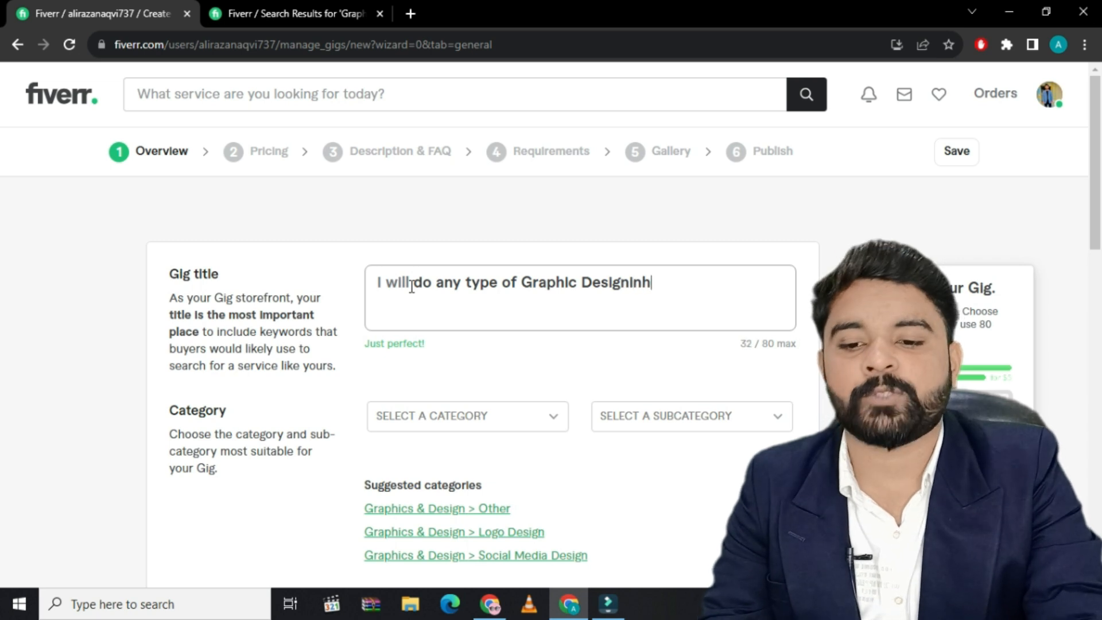
{"action": "type", "text": "n"}
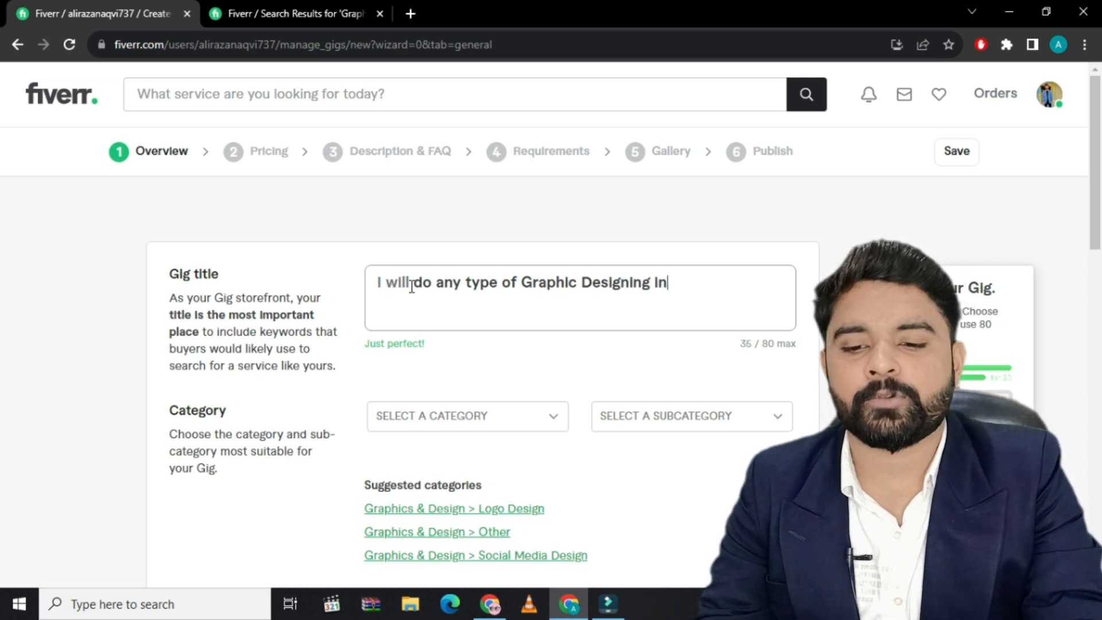
{"action": "type", "text": " Just 12 Hour"}
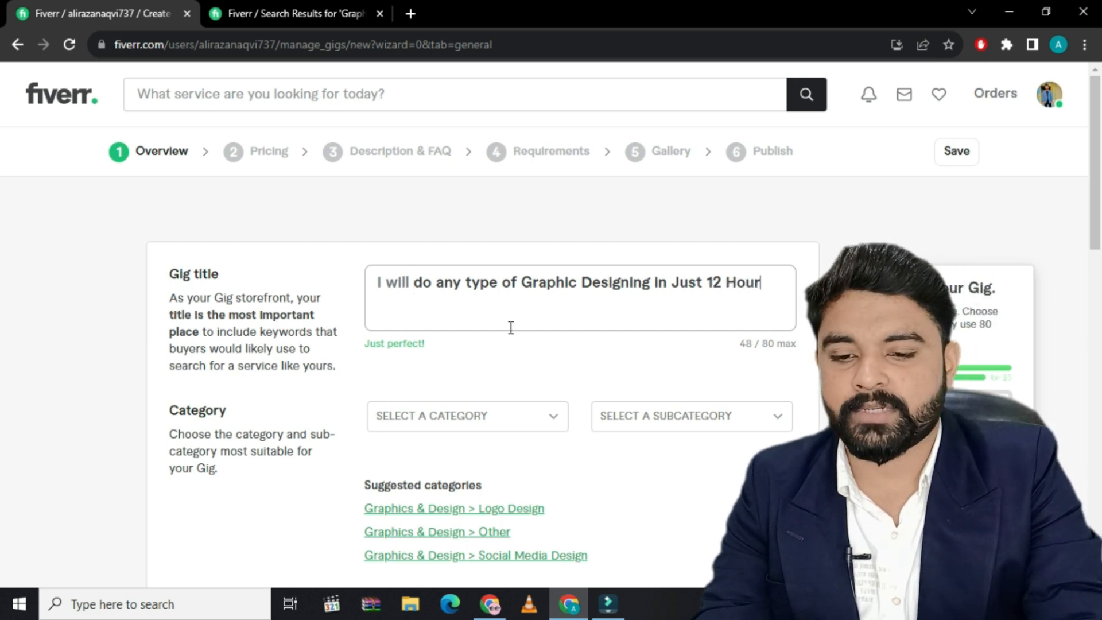
{"action": "double_click", "coordinate": [719, 281]}
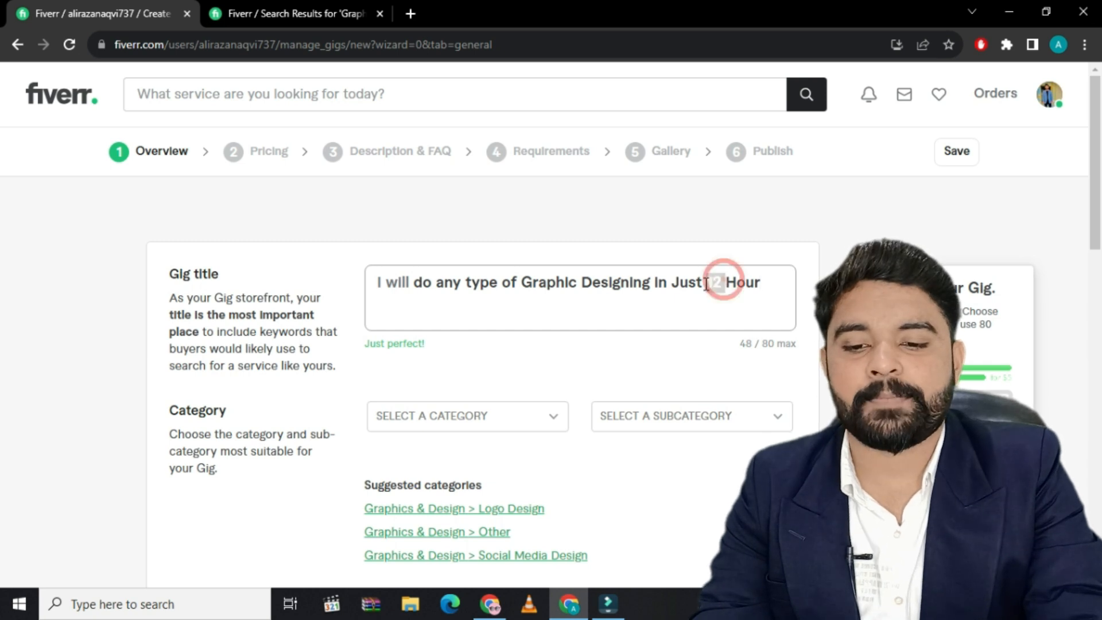
{"action": "type", "text": "24"}
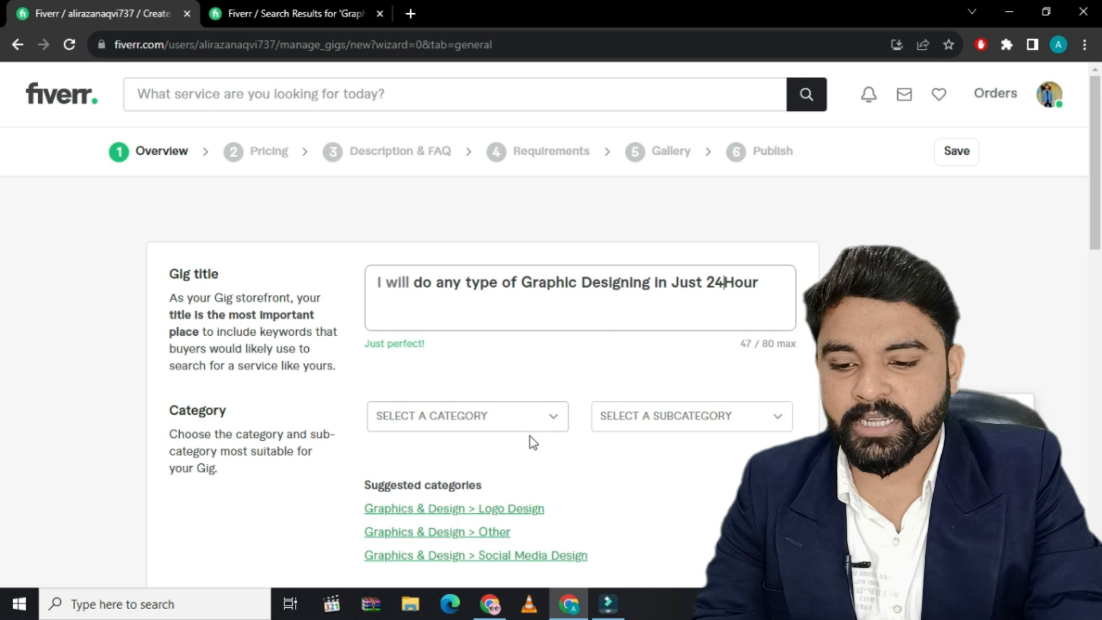
Set the gig's category to Graphics & Design and its subcategory to Logo Design
{"action": "scroll", "coordinate": [529, 436], "scroll_direction": "down", "scroll_amount": 1}
{"action": "left_click", "coordinate": [553, 345]}
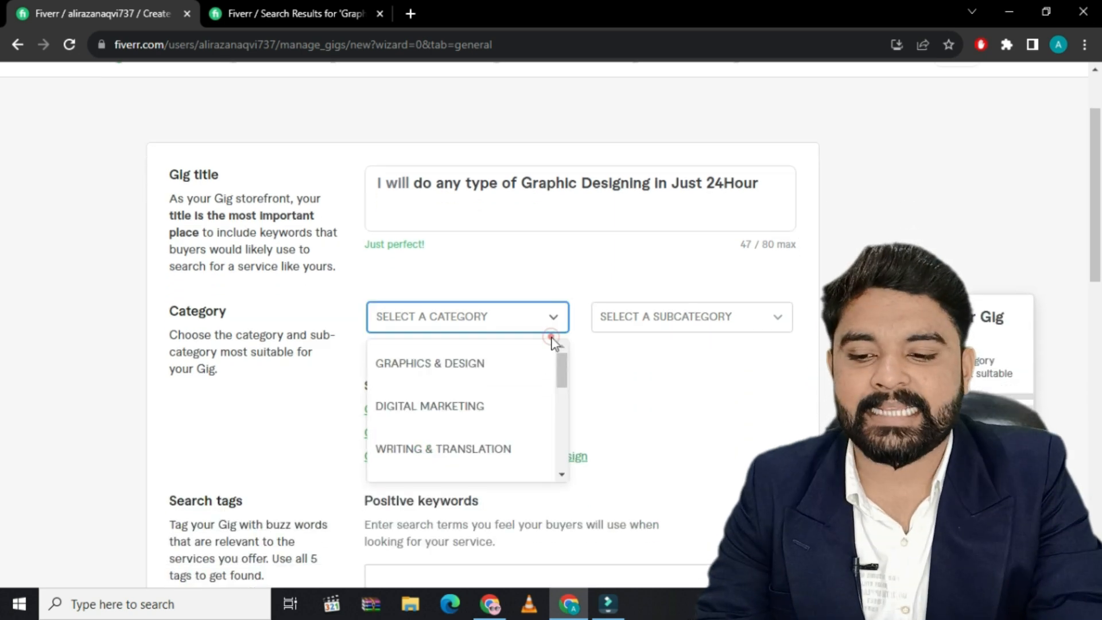
{"action": "left_click", "coordinate": [484, 362]}
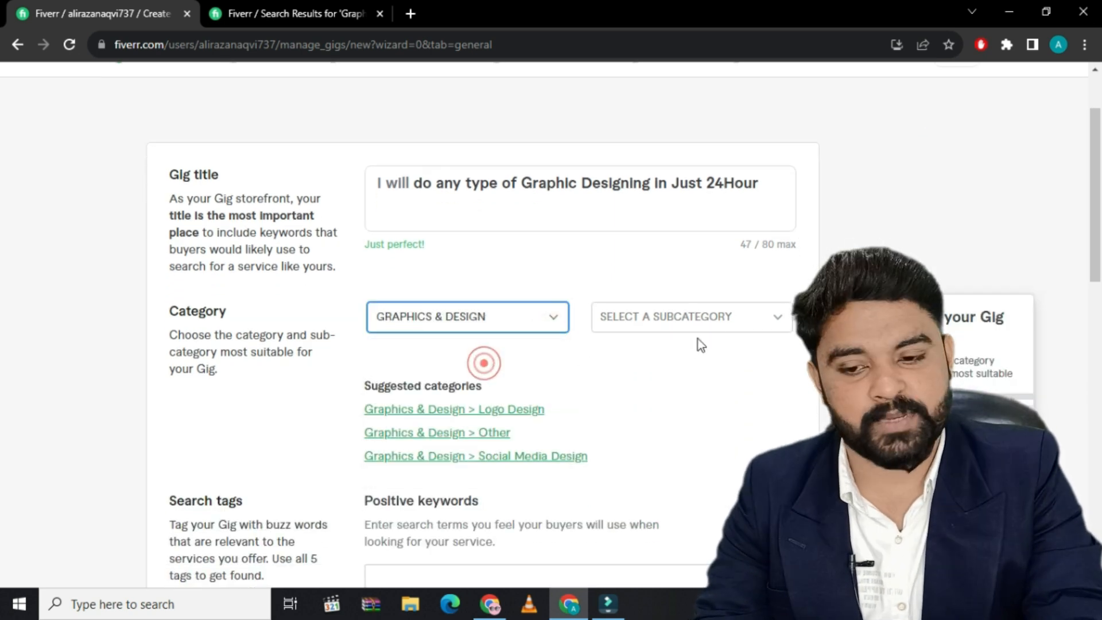
{"action": "left_click", "coordinate": [768, 318]}
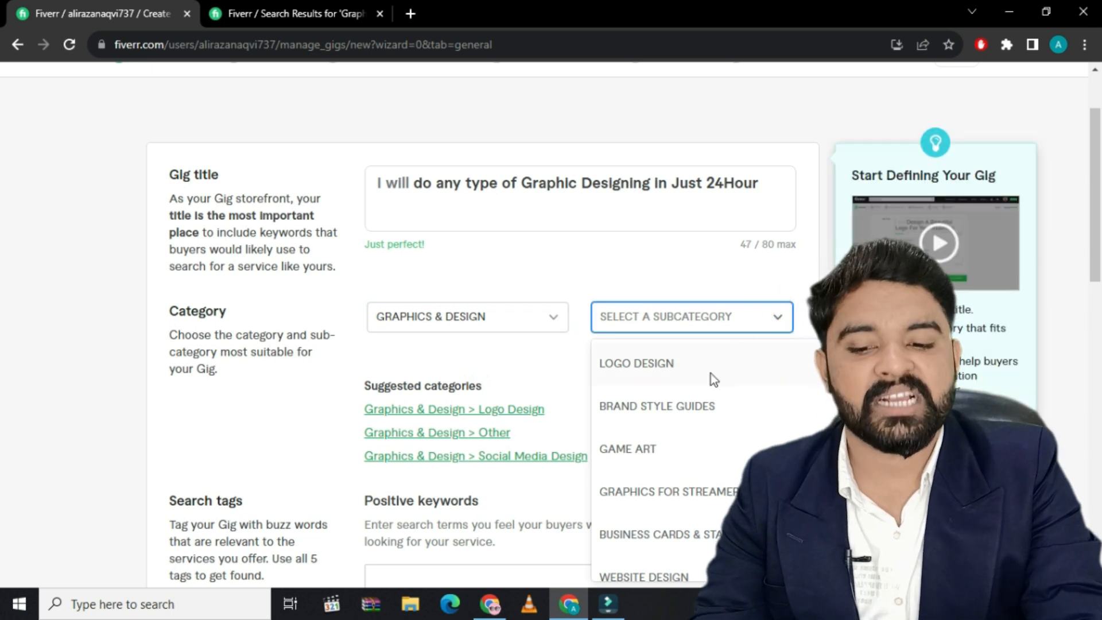
{"action": "left_click", "coordinate": [711, 373]}
Set the logo style in the gig metadata to Geometric
{"action": "scroll", "coordinate": [711, 373], "scroll_direction": "down", "scroll_amount": 2}
{"action": "scroll", "coordinate": [626, 438], "scroll_direction": "down", "scroll_amount": 3}
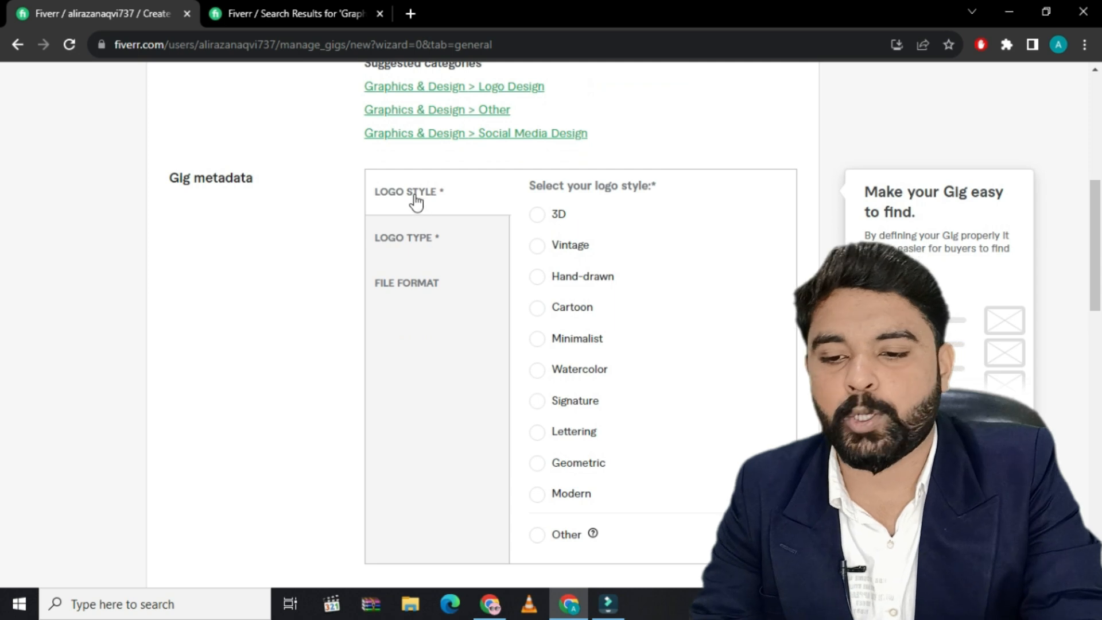
{"action": "left_click", "coordinate": [536, 214]}
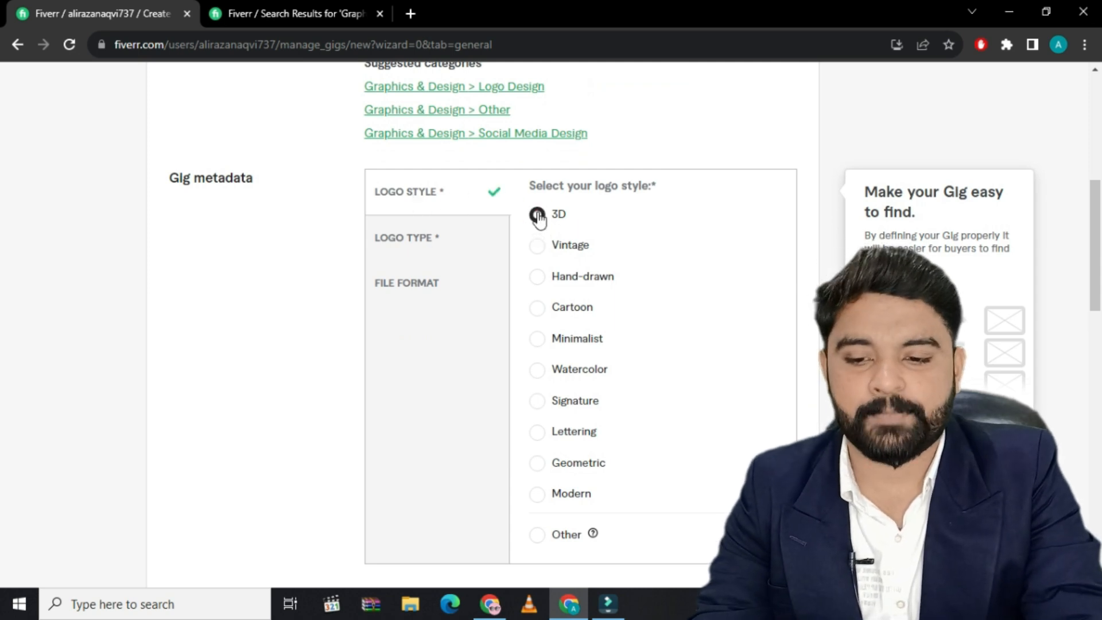
{"action": "left_click", "coordinate": [537, 462]}
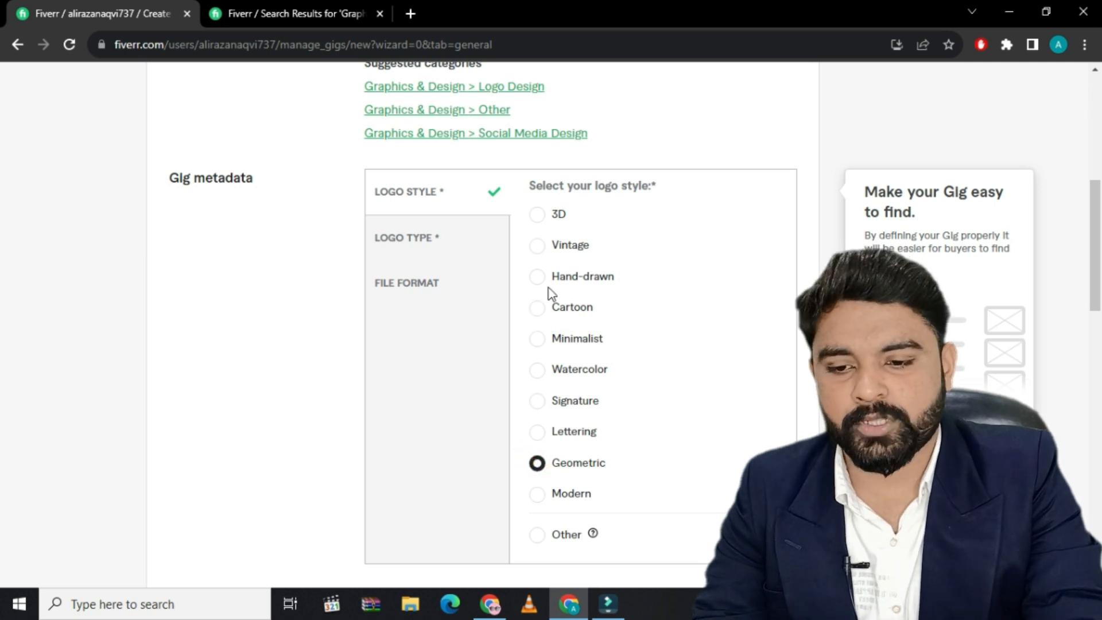
Choose a logo type in the gig metadata and select PNG as the provided file format
{"action": "left_click", "coordinate": [408, 237]}
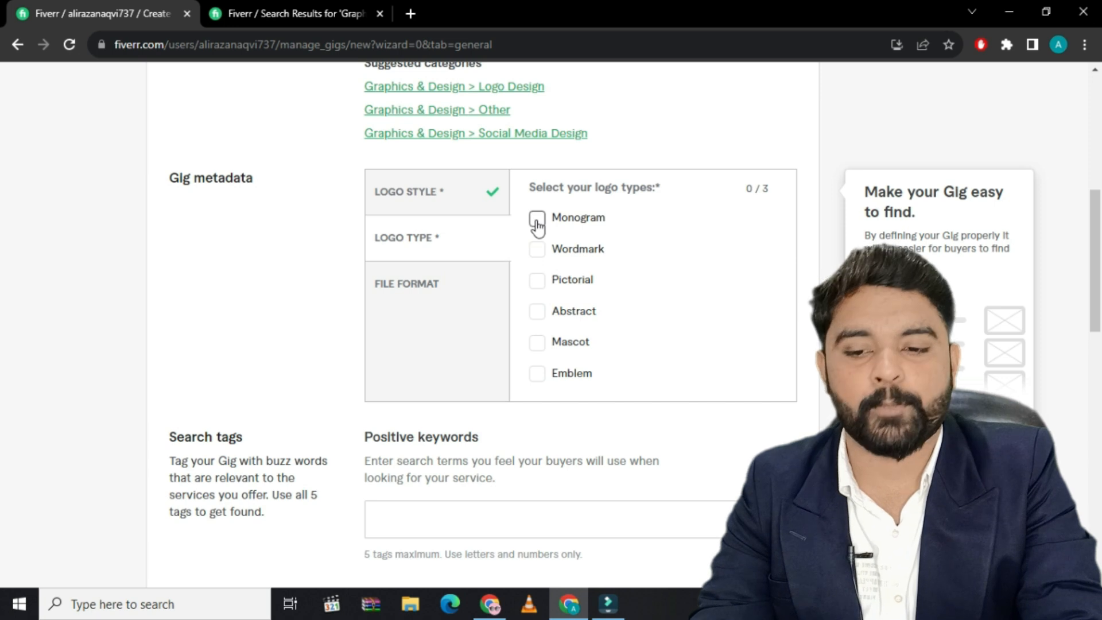
{"action": "left_click", "coordinate": [428, 287]}
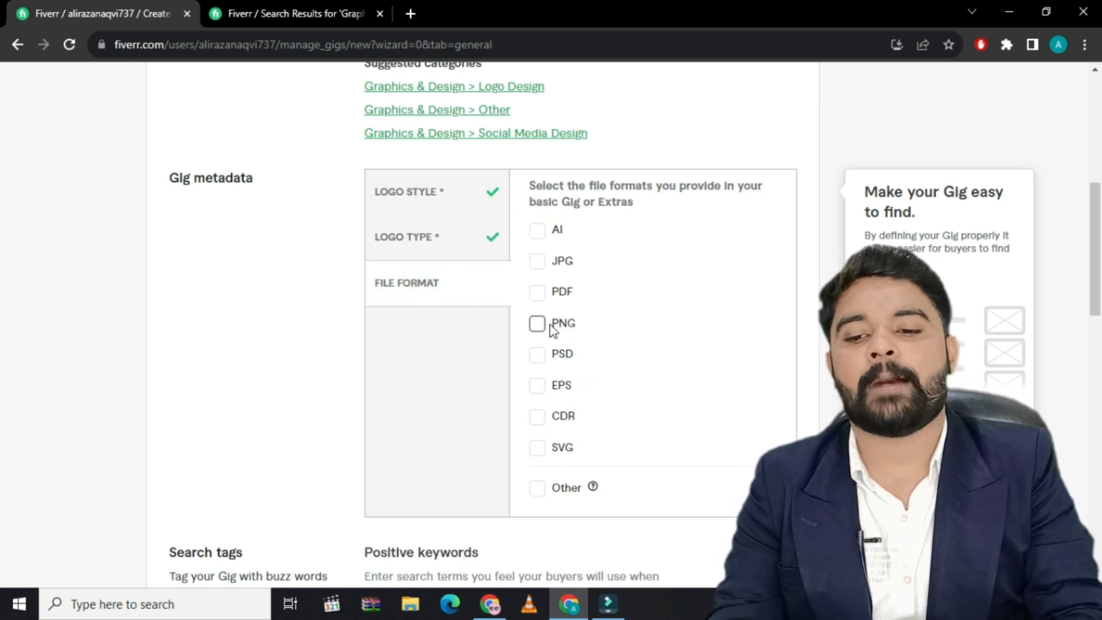
{"action": "scroll", "coordinate": [586, 421], "scroll_direction": "down", "scroll_amount": 3}
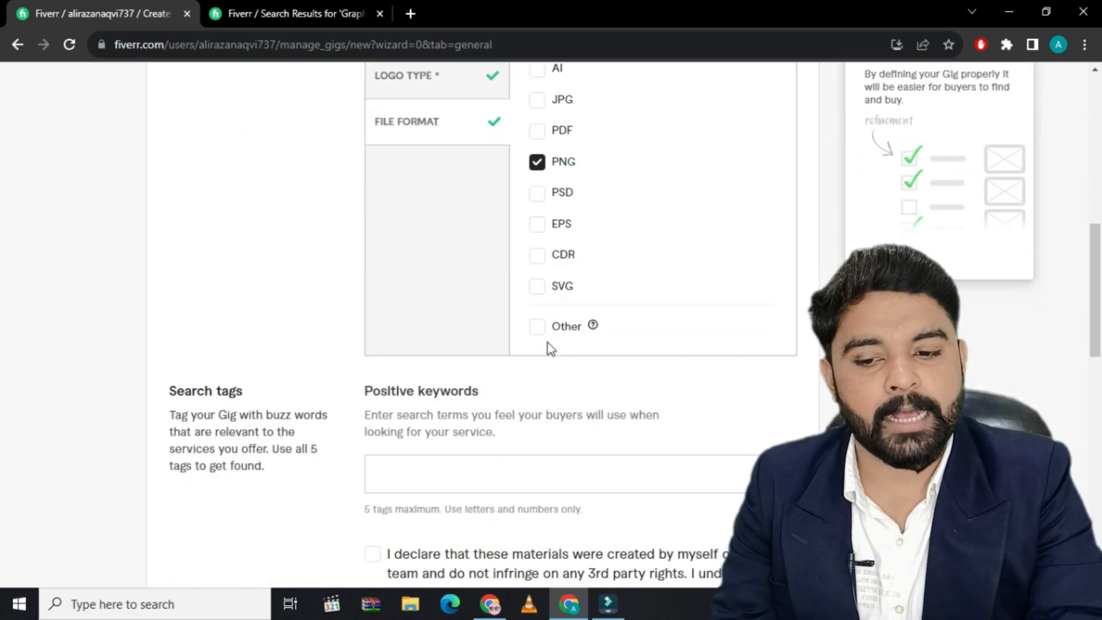
{"action": "scroll", "coordinate": [564, 371], "scroll_direction": "up", "scroll_amount": 3}
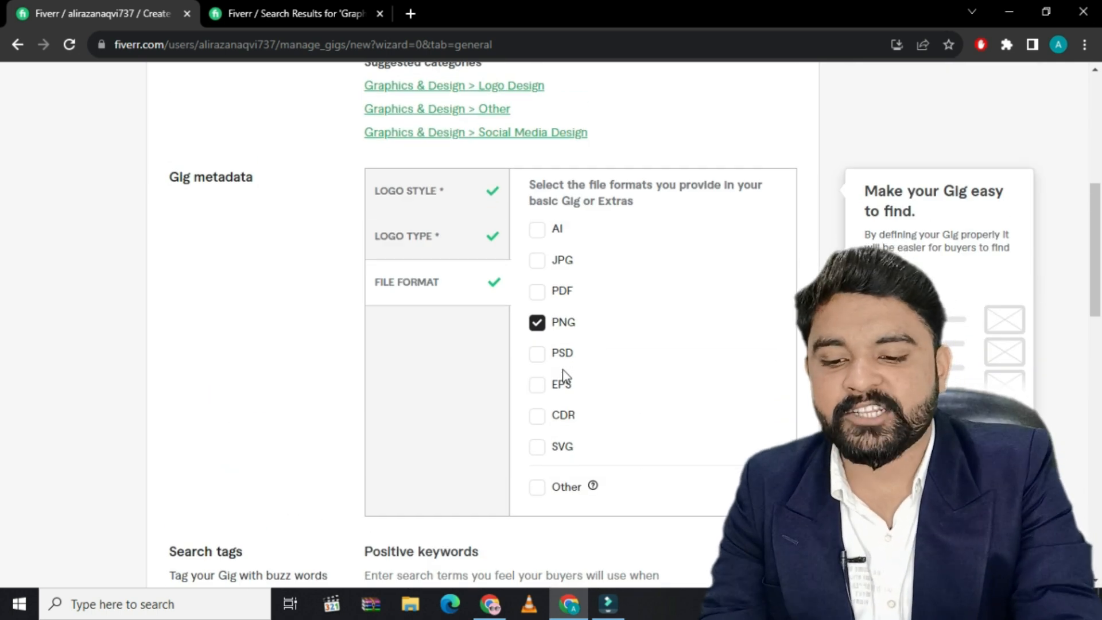
Add five positive keywords as search tags: Graphic design, Thumbnail maker, Logo design, Social media post design and Resume maker
{"action": "scroll", "coordinate": [563, 373], "scroll_direction": "down", "scroll_amount": 5}
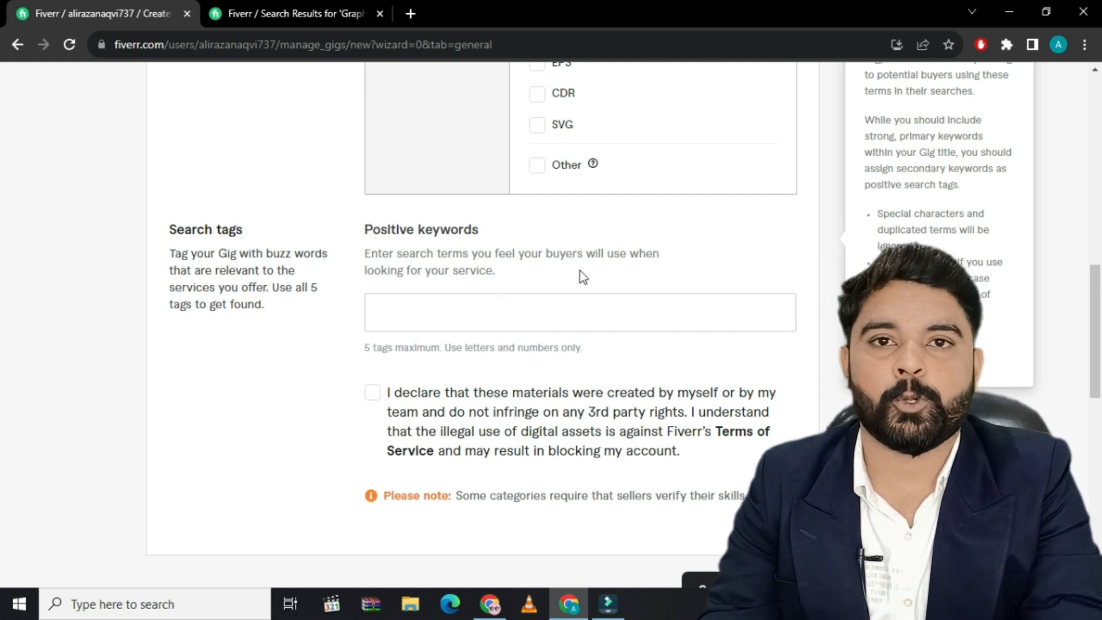
{"action": "left_click", "coordinate": [442, 310]}
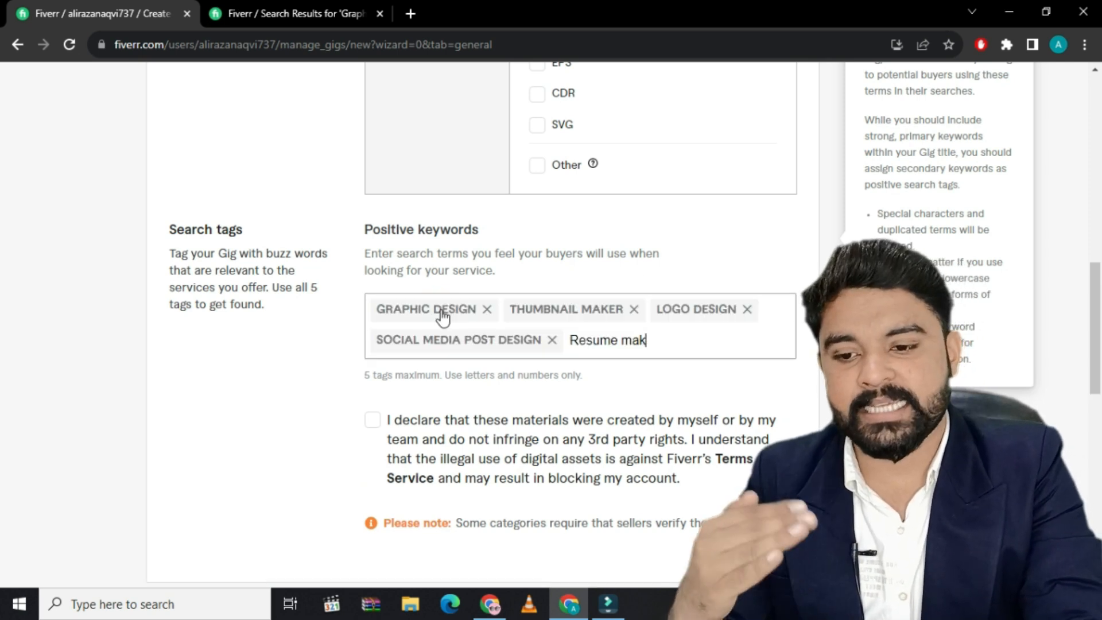
{"action": "type", "text": "er"}
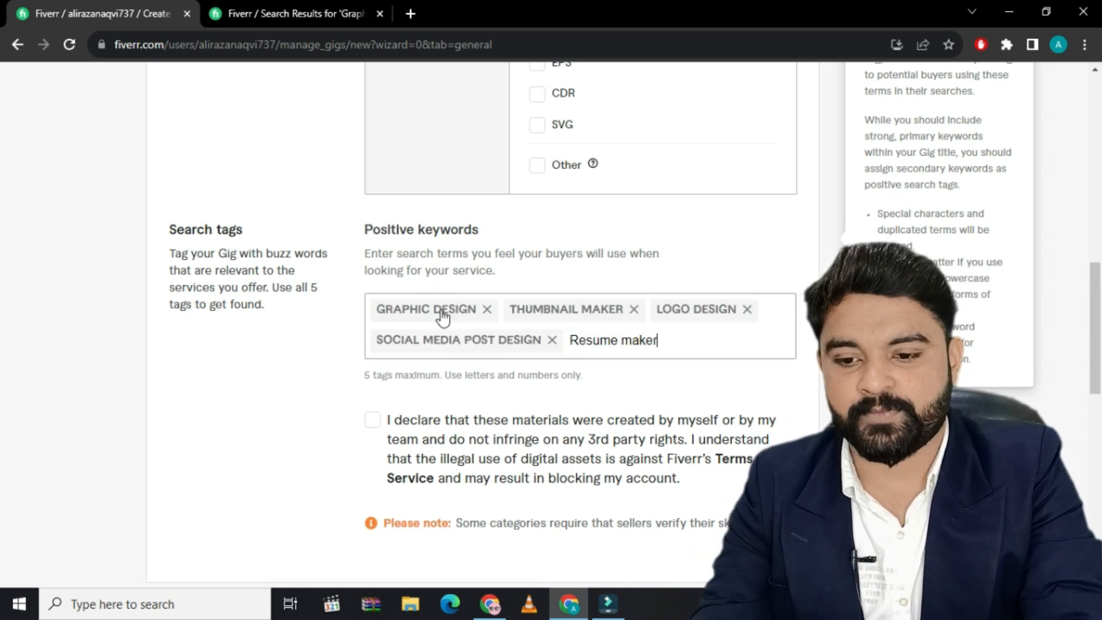
{"action": "key", "text": "Return"}
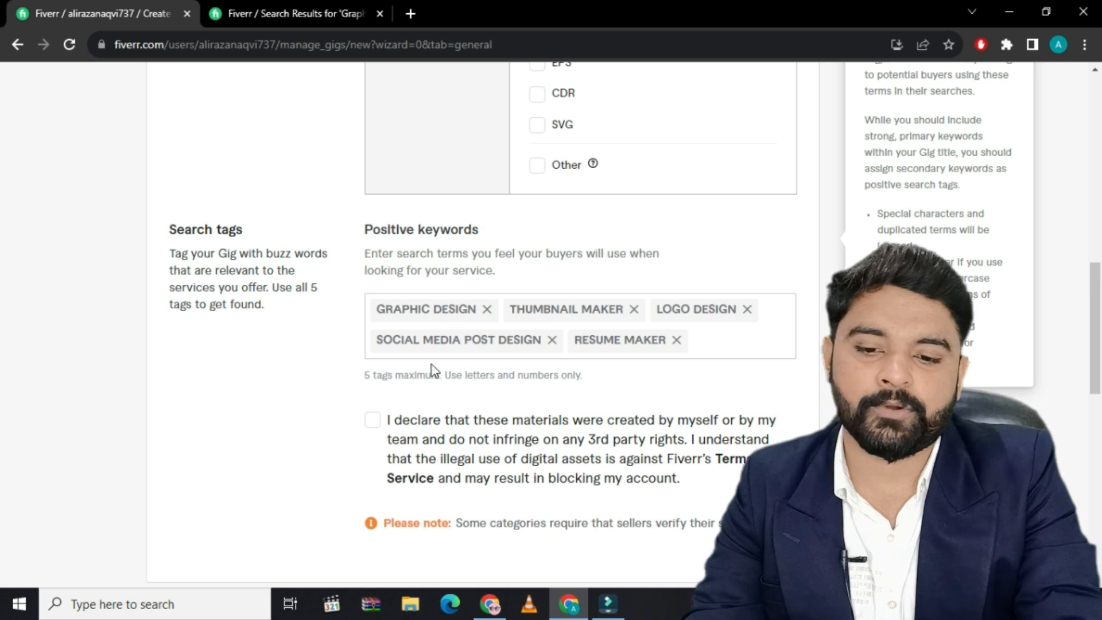
Accept the declaration about original materials and save the gig overview to continue to pricing
{"action": "left_click", "coordinate": [379, 428]}
{"action": "scroll", "coordinate": [542, 501], "scroll_direction": "down", "scroll_amount": 4}
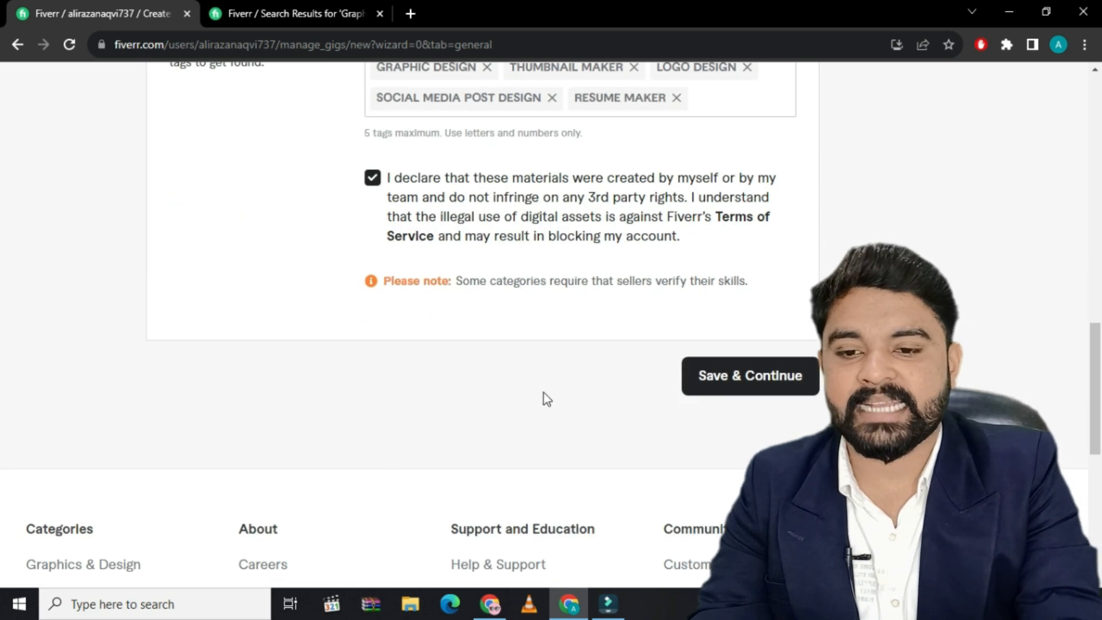
{"action": "left_click", "coordinate": [776, 384]}
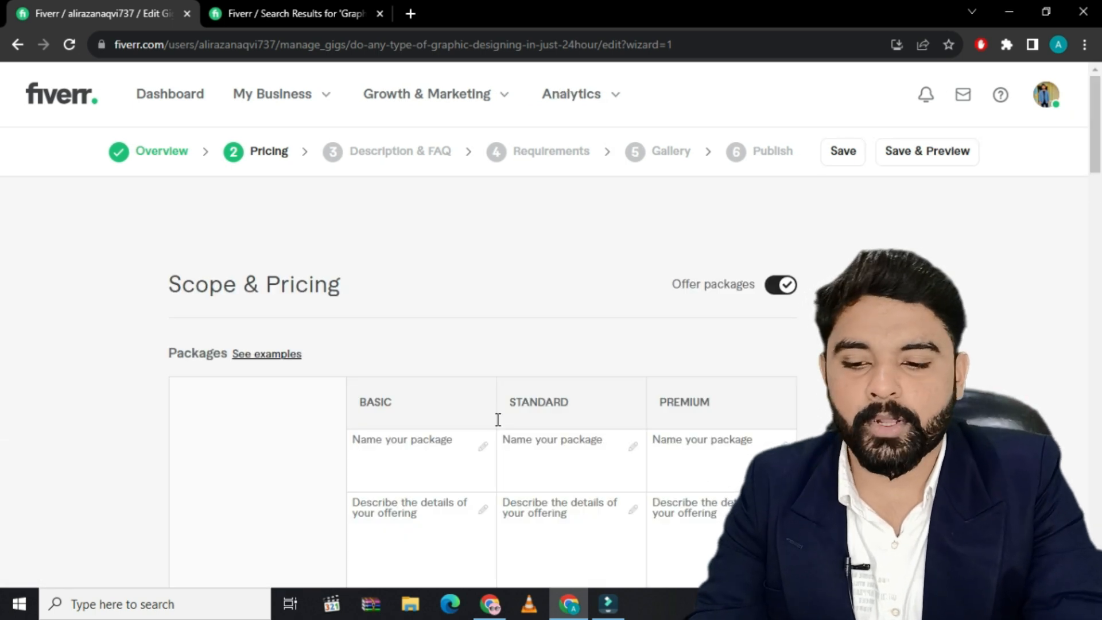
Name the three gig packages Basic, Standard and Premium
{"action": "scroll", "coordinate": [392, 453], "scroll_direction": "down", "scroll_amount": 4}
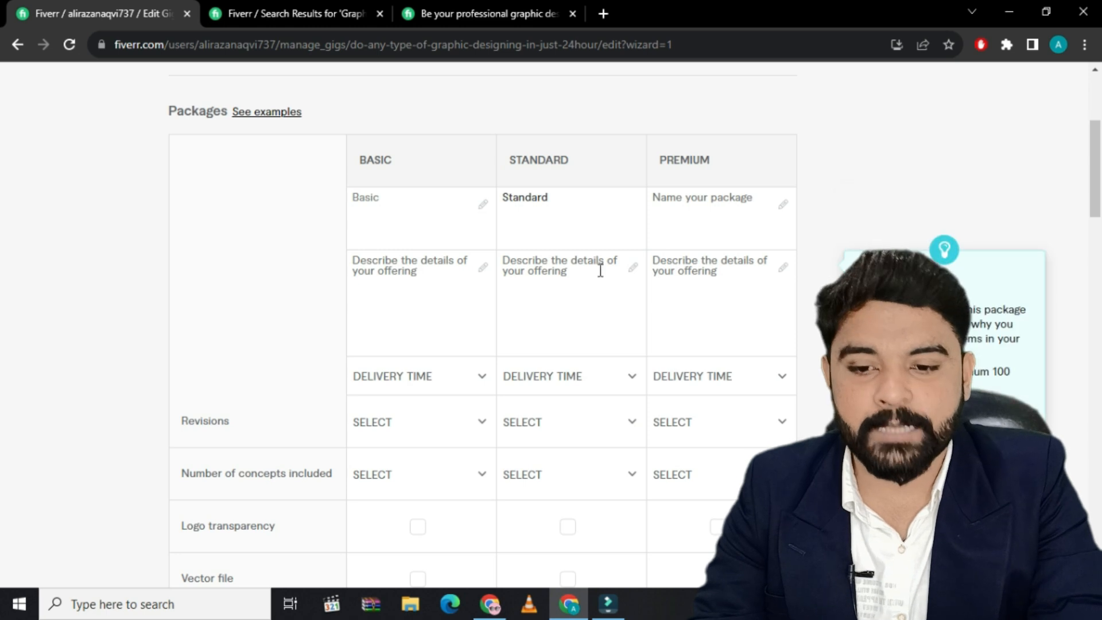
{"action": "left_click", "coordinate": [704, 201]}
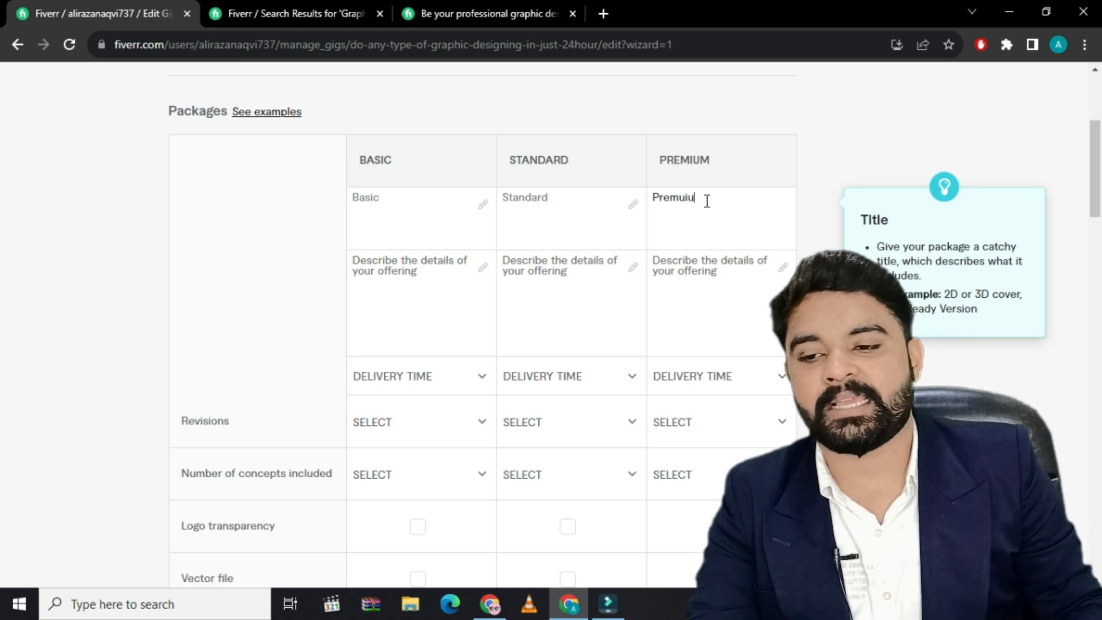
{"action": "type", "text": "Premu"}
{"action": "key", "text": "BackSpace"}
{"action": "type", "text": "ium"}
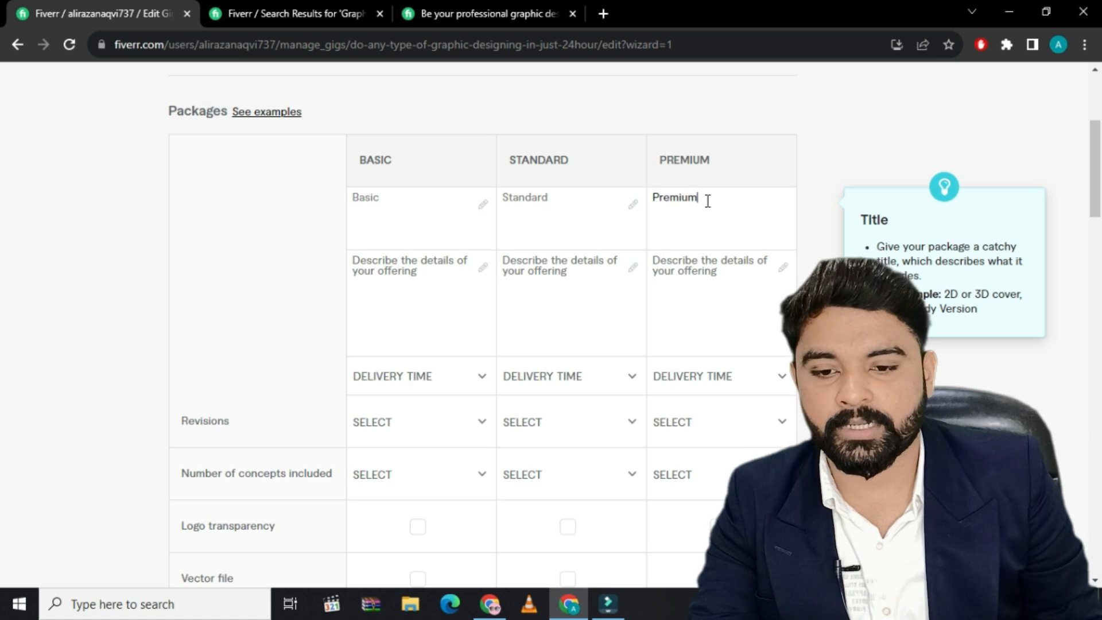
Paste the package descriptions starting "1 Simple any work" for Basic, "1 Complex any work" for Standard and "1 Custom design Professional work" for Premium
{"action": "left_click", "coordinate": [448, 264]}
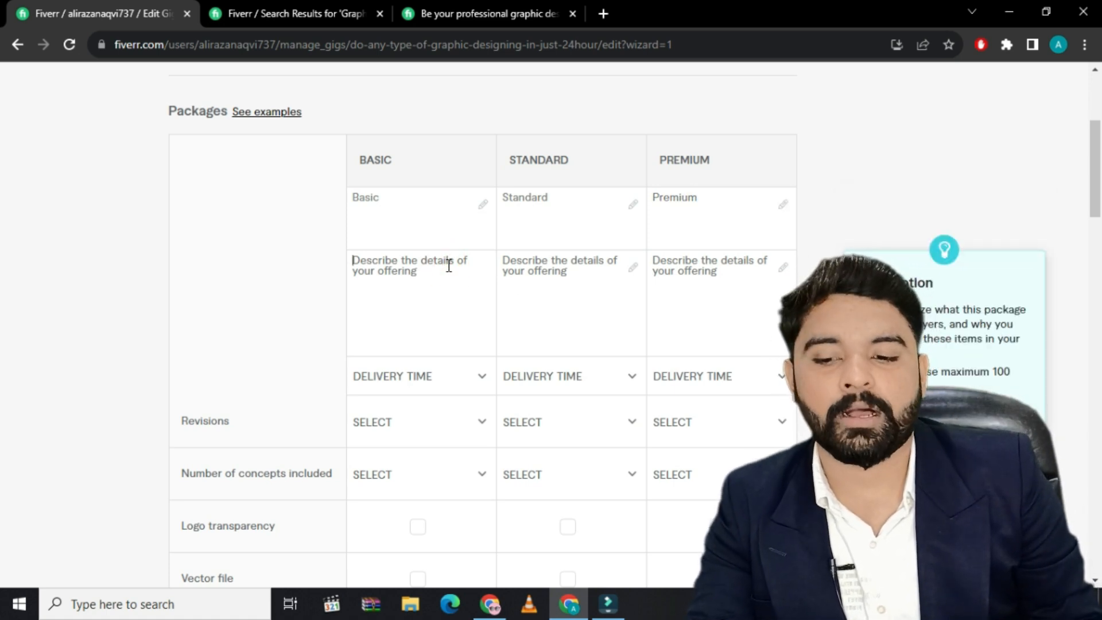
{"action": "type", "text": "1 Simple any work Includes the editable file, 300DPI Fil Not website"}
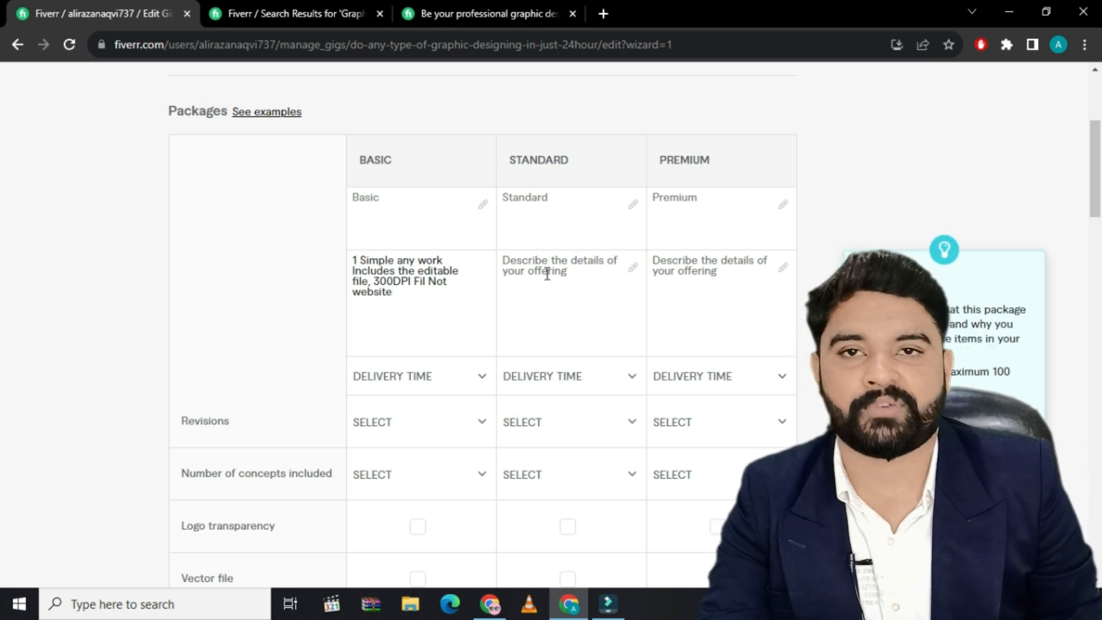
{"action": "left_click", "coordinate": [545, 267]}
{"action": "type", "text": "1 Complex any work Includes the editable file, 300DPI File Contact me before place orde"}
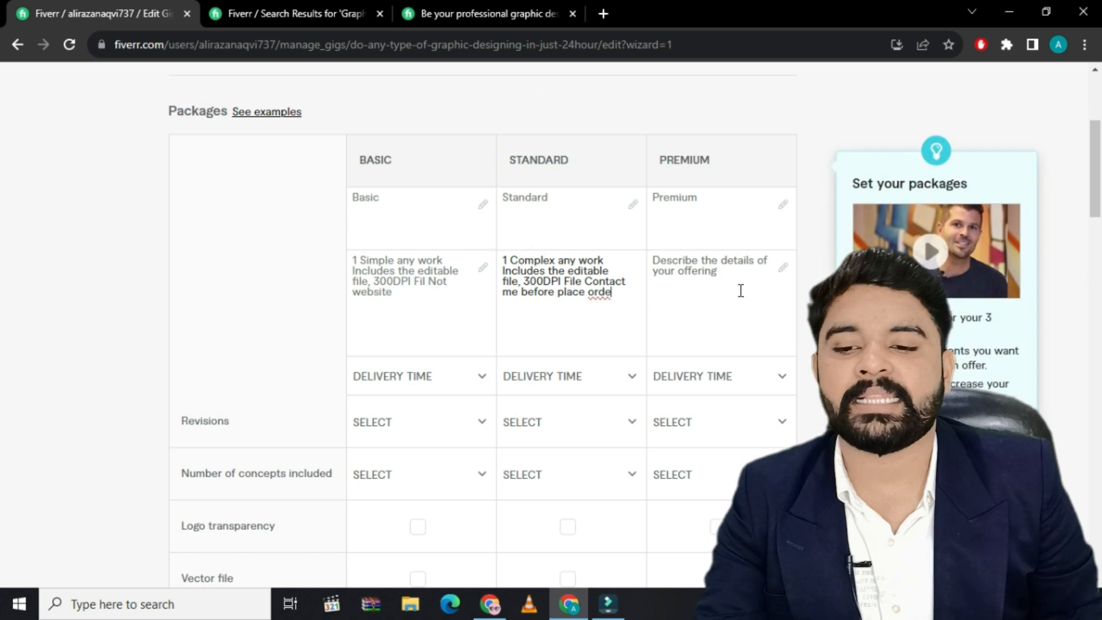
{"action": "left_click", "coordinate": [682, 261]}
{"action": "type", "text": "1 Custom design Professional work. Include Contact me before place order"}
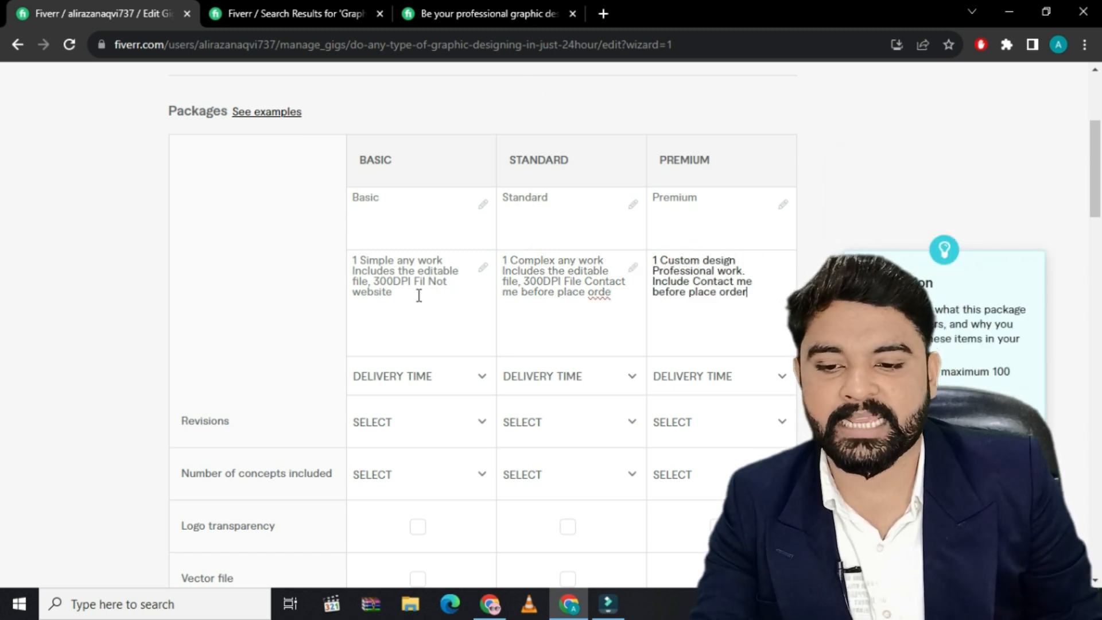
Set the delivery time to 3 days for Basic, 2 days for Standard and 3 days for Premium
{"action": "left_click", "coordinate": [481, 377]}
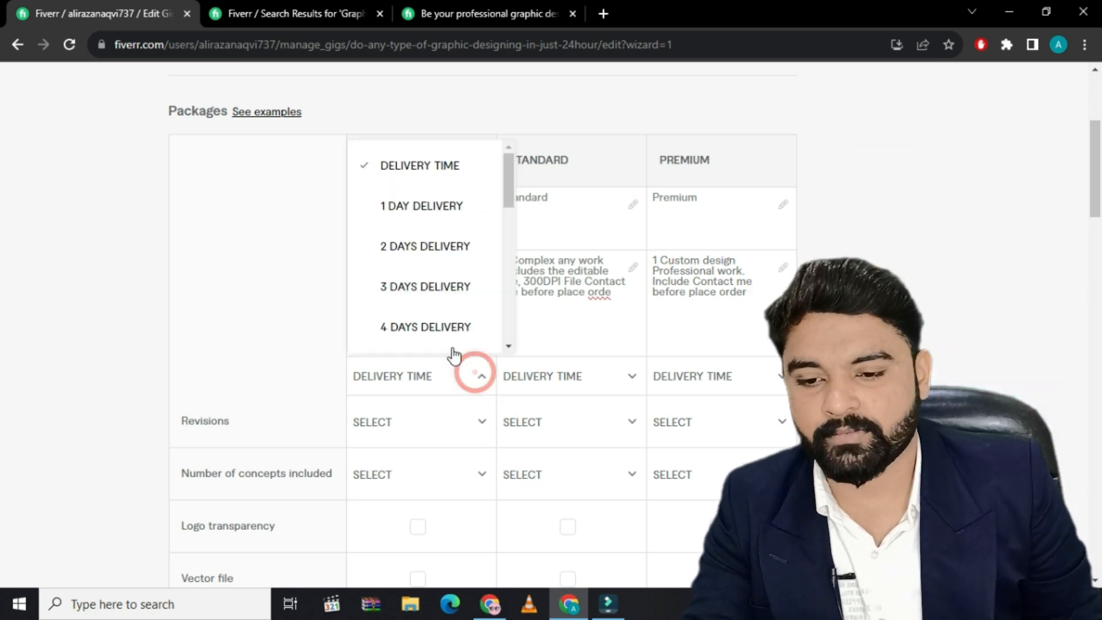
{"action": "left_click", "coordinate": [425, 290]}
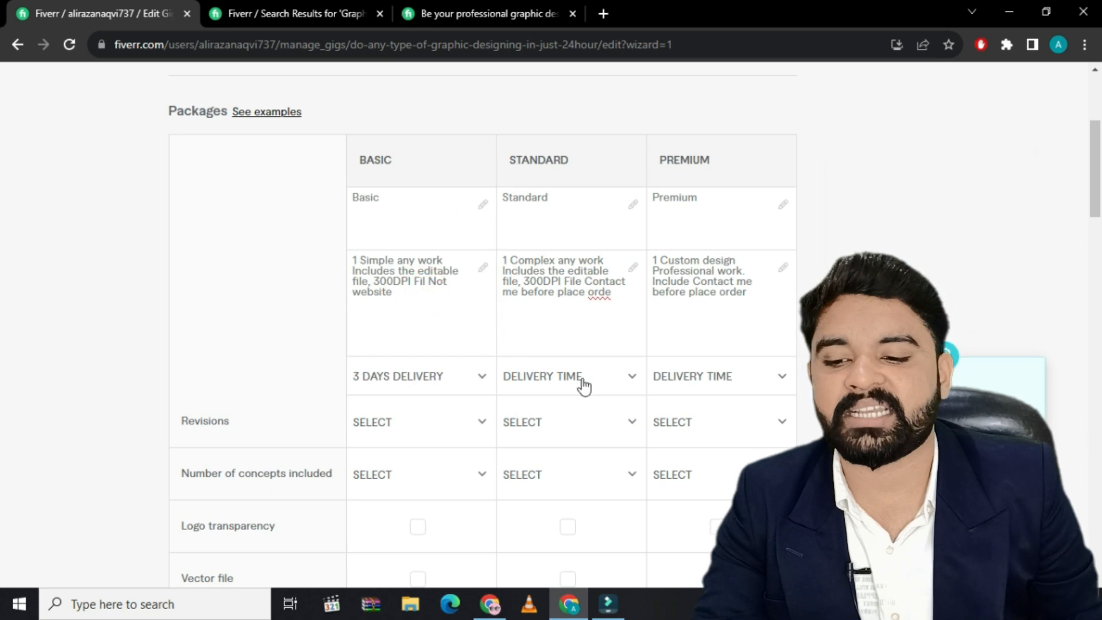
{"action": "left_click", "coordinate": [609, 383]}
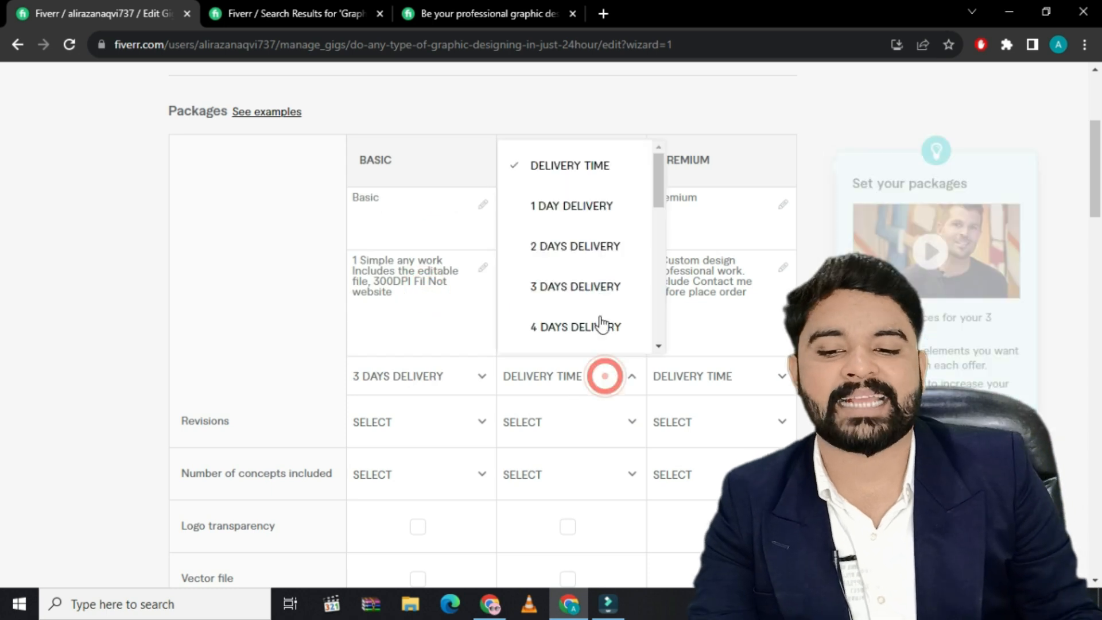
{"action": "left_click", "coordinate": [575, 250]}
{"action": "left_click", "coordinate": [746, 380]}
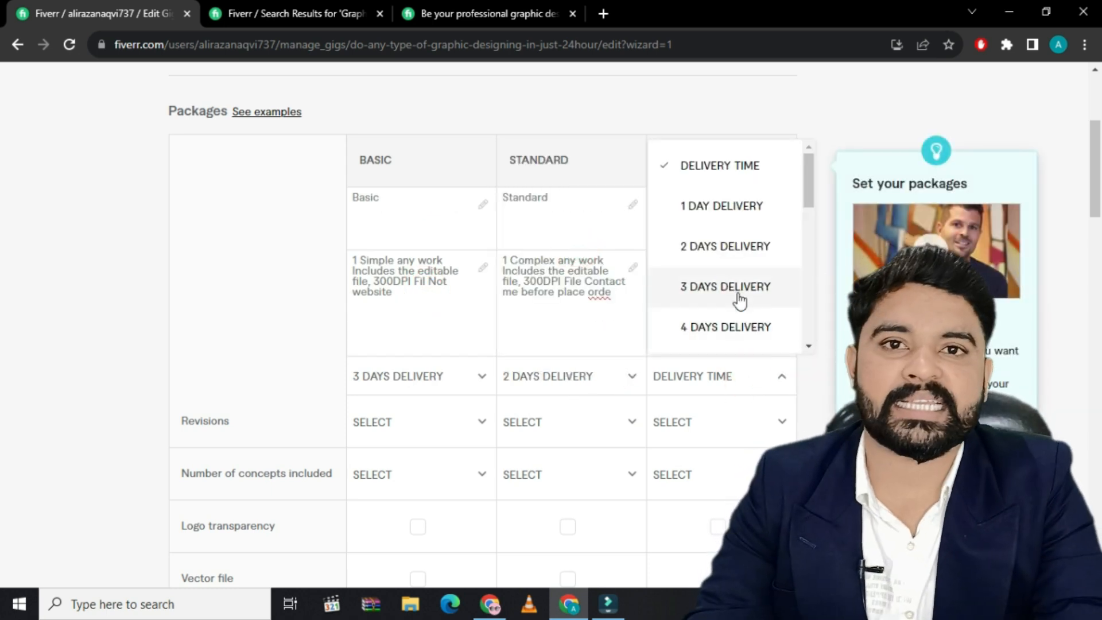
{"action": "left_click", "coordinate": [720, 304]}
Set the number of revisions to 5 for Basic, 3 for Standard and 5 for Premium
{"action": "left_click", "coordinate": [482, 423]}
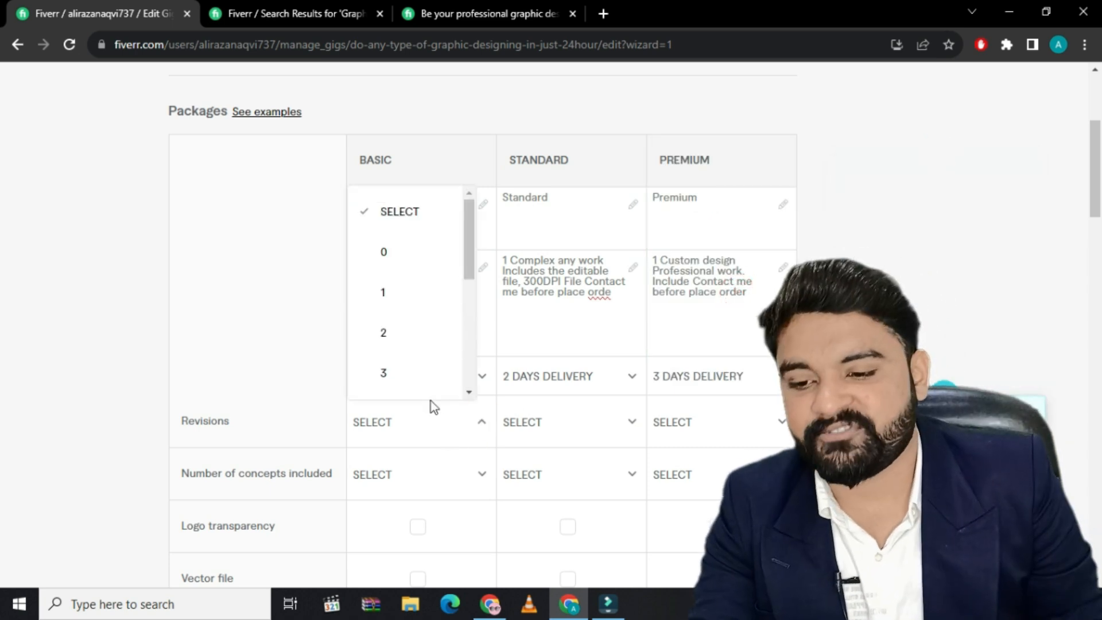
{"action": "scroll", "coordinate": [403, 379], "scroll_direction": "down", "scroll_amount": 2}
{"action": "scroll", "coordinate": [404, 379], "scroll_direction": "down", "scroll_amount": 1}
{"action": "left_click", "coordinate": [412, 295]}
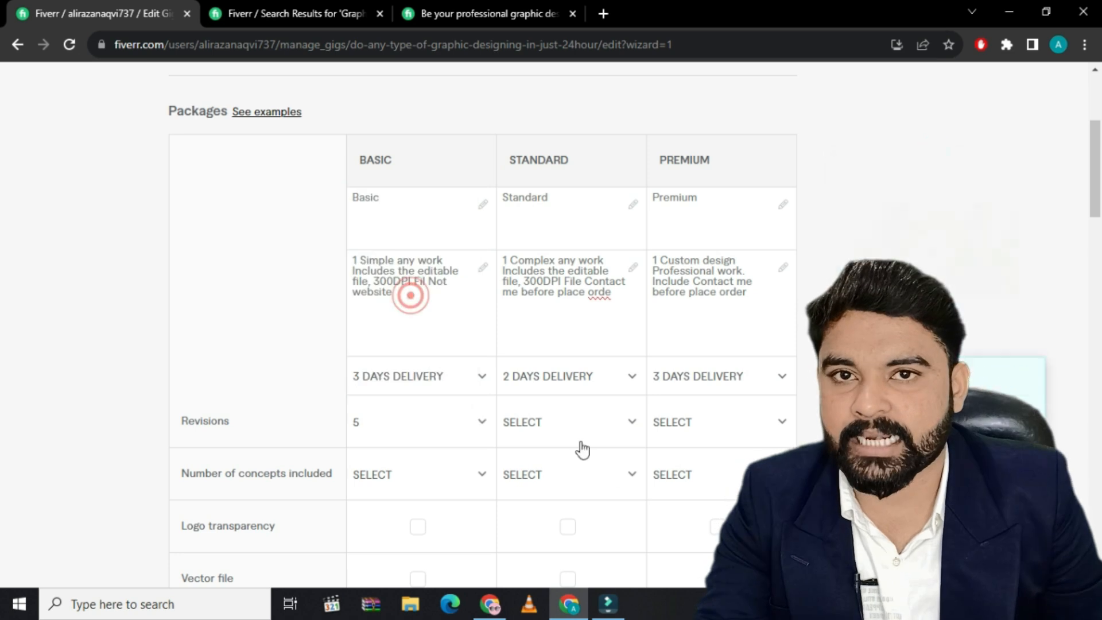
{"action": "left_click", "coordinate": [625, 428]}
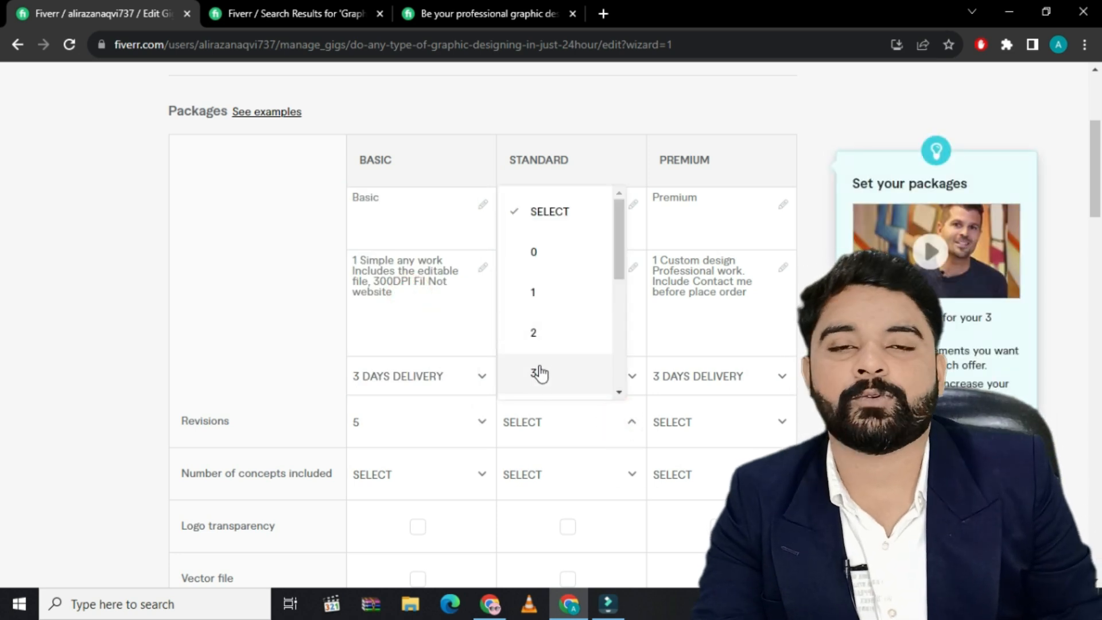
{"action": "left_click", "coordinate": [535, 373]}
{"action": "left_click", "coordinate": [784, 427]}
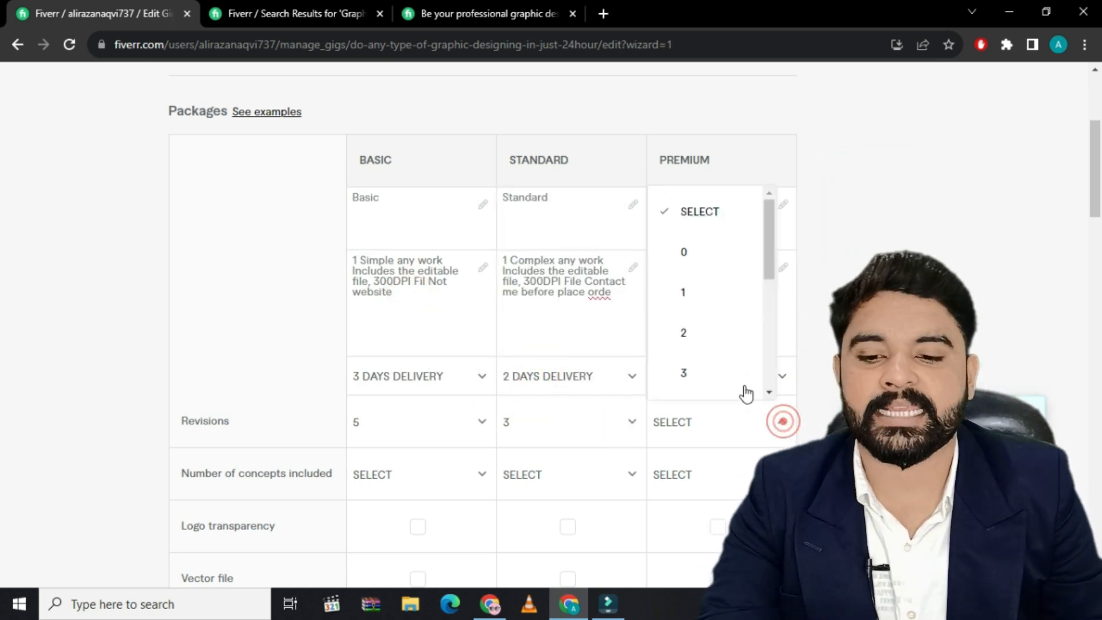
{"action": "scroll", "coordinate": [696, 371], "scroll_direction": "down", "scroll_amount": 3}
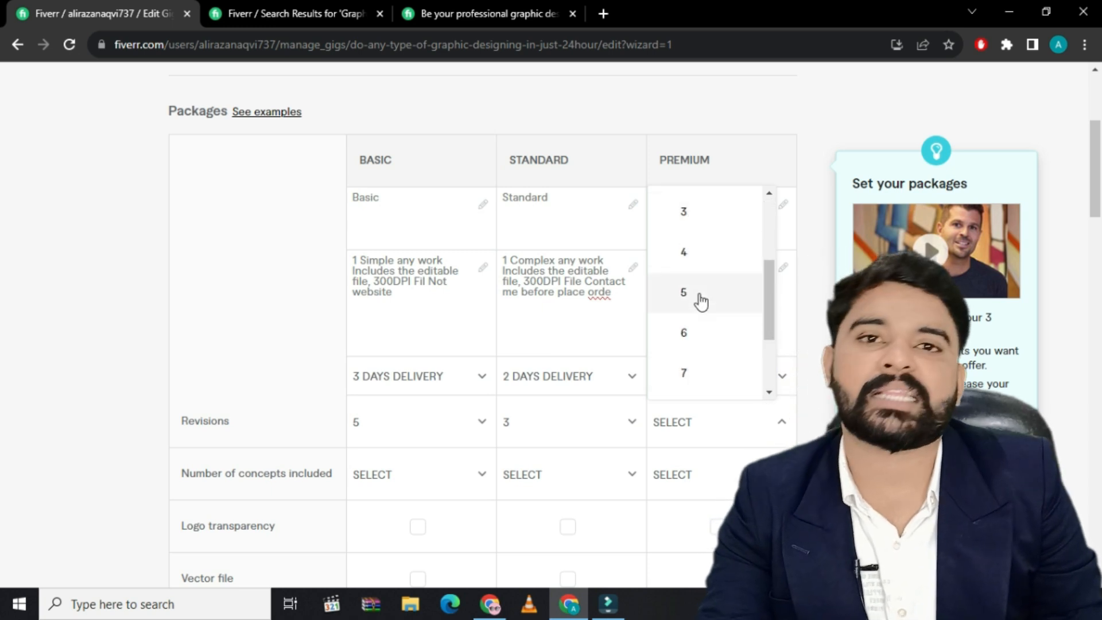
{"action": "left_click", "coordinate": [700, 295]}
Set the number of concepts included to 2 for each of the Basic, Standard and Premium packages
{"action": "scroll", "coordinate": [397, 435], "scroll_direction": "down", "scroll_amount": 1}
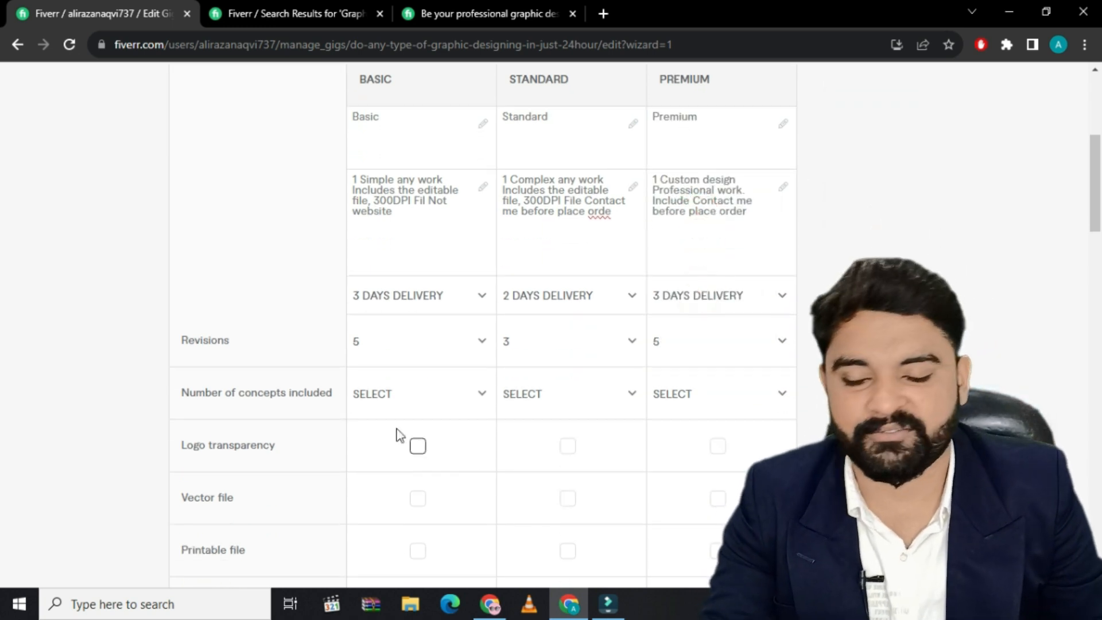
{"action": "left_click", "coordinate": [476, 394]}
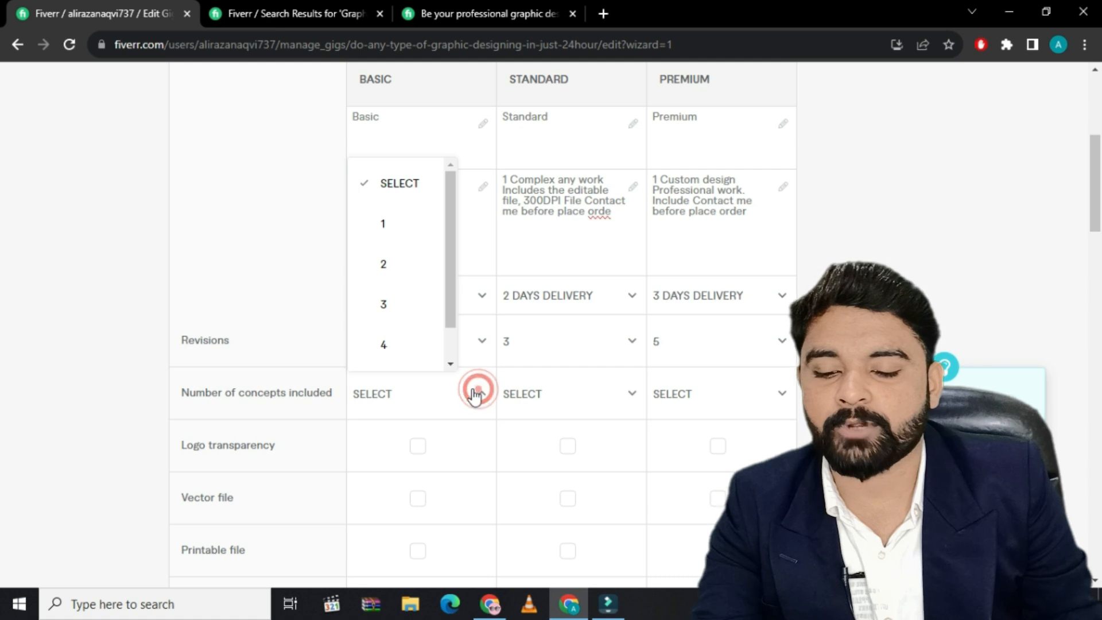
{"action": "left_click", "coordinate": [438, 399]}
{"action": "left_click", "coordinate": [481, 394]}
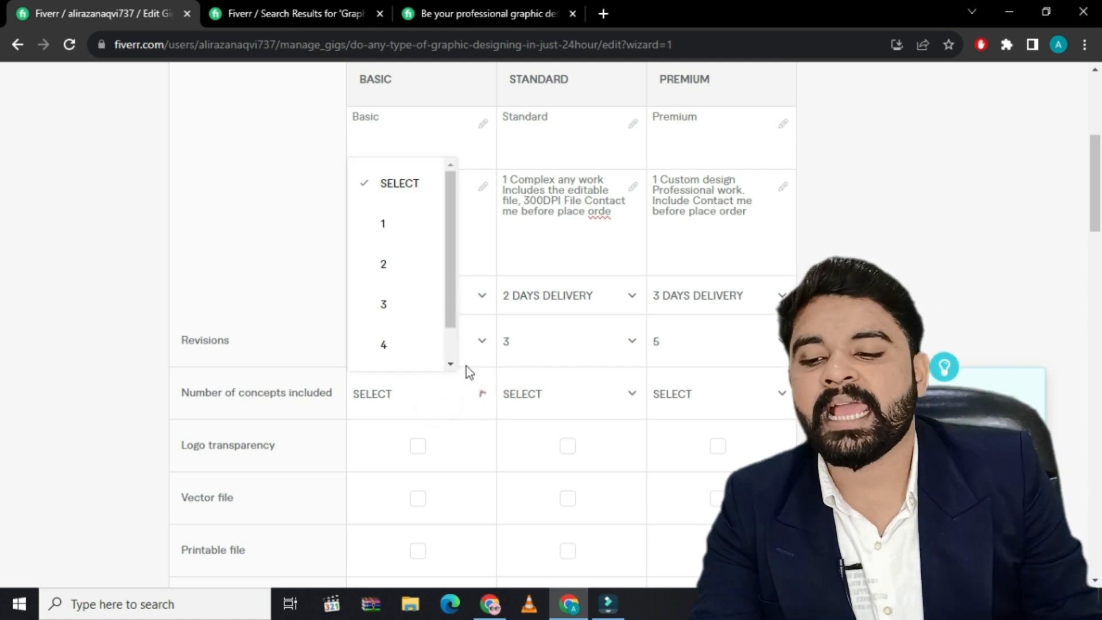
{"action": "left_click", "coordinate": [408, 266]}
{"action": "left_click", "coordinate": [632, 394]}
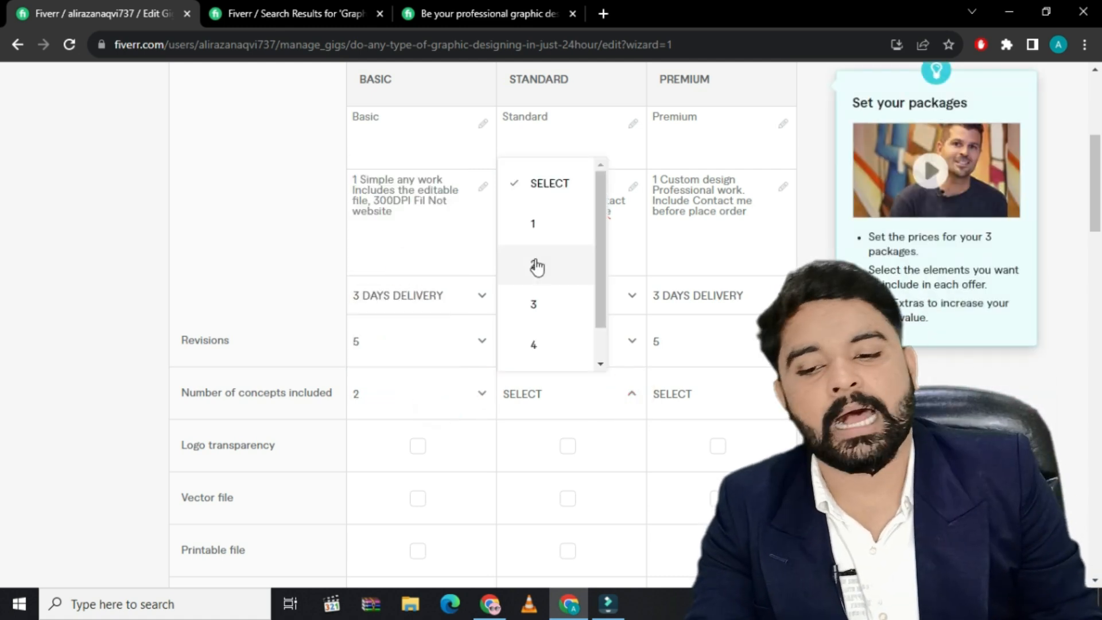
{"action": "left_click", "coordinate": [535, 263]}
{"action": "left_click", "coordinate": [780, 396]}
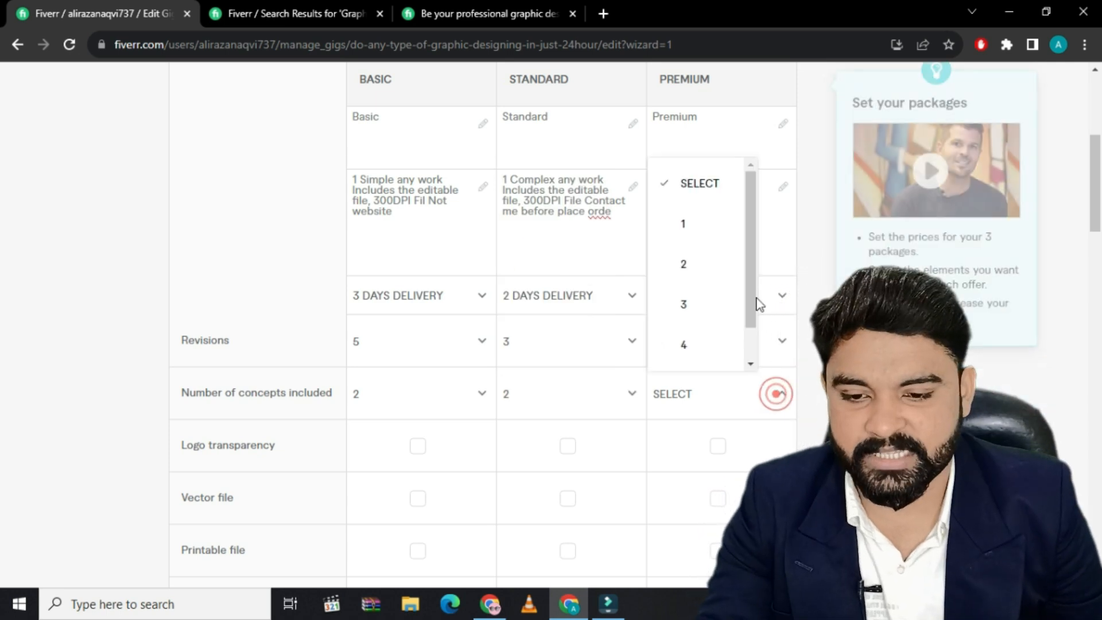
{"action": "left_click", "coordinate": [705, 264]}
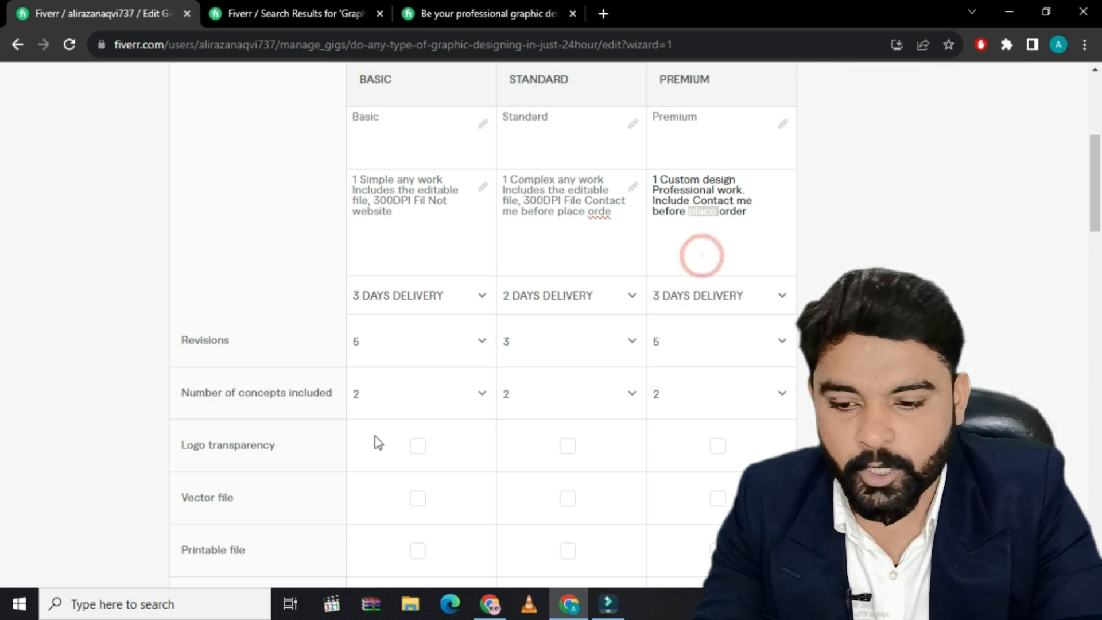
Price the packages at $5 for Basic, $15 for Standard and $30 for Premium
{"action": "scroll", "coordinate": [374, 437], "scroll_direction": "down", "scroll_amount": 7}
{"action": "scroll", "coordinate": [412, 470], "scroll_direction": "down", "scroll_amount": 1}
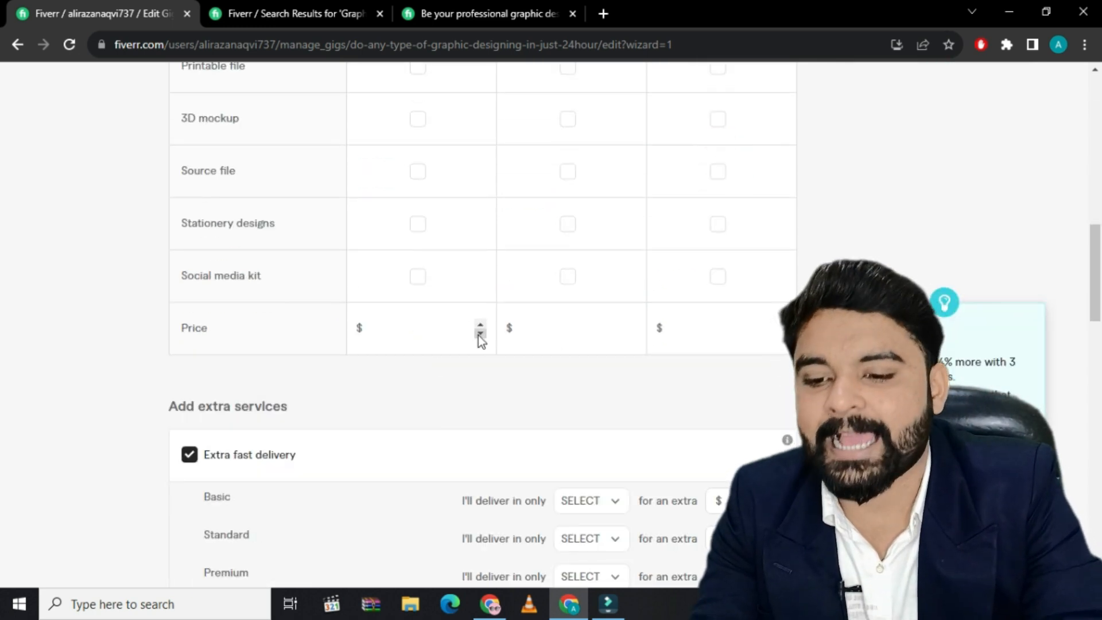
{"action": "left_click", "coordinate": [440, 334]}
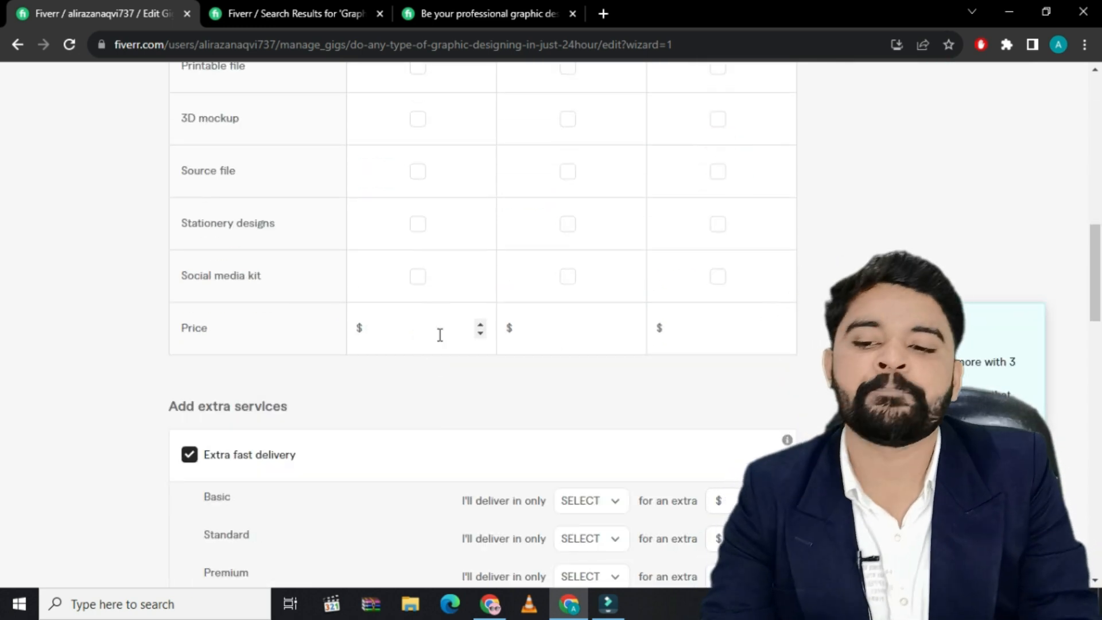
{"action": "type", "text": "5"}
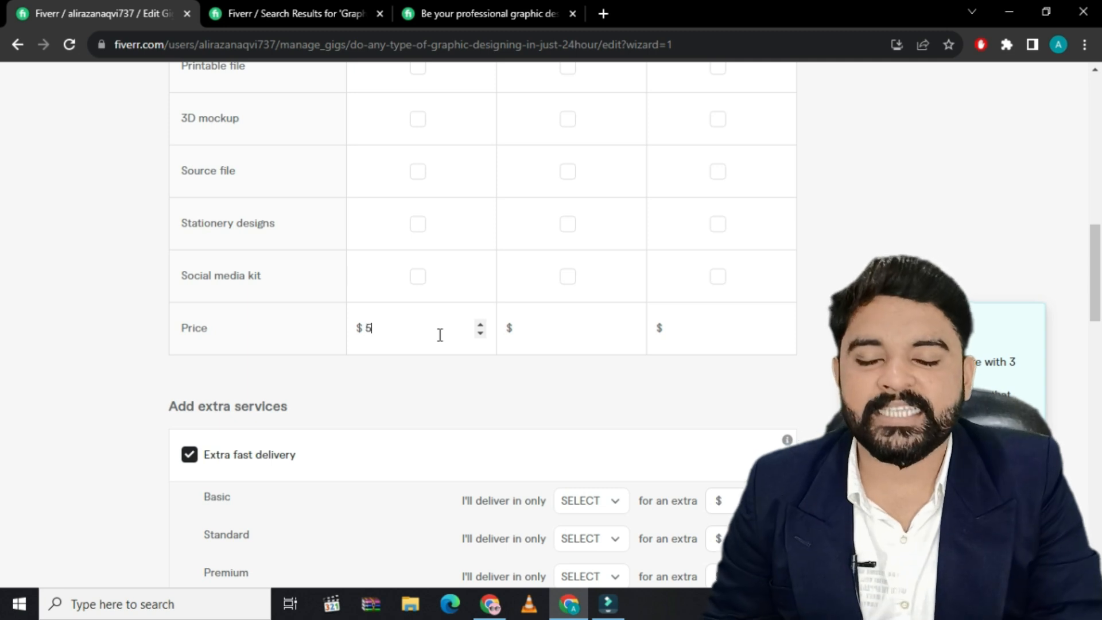
{"action": "left_click", "coordinate": [549, 332]}
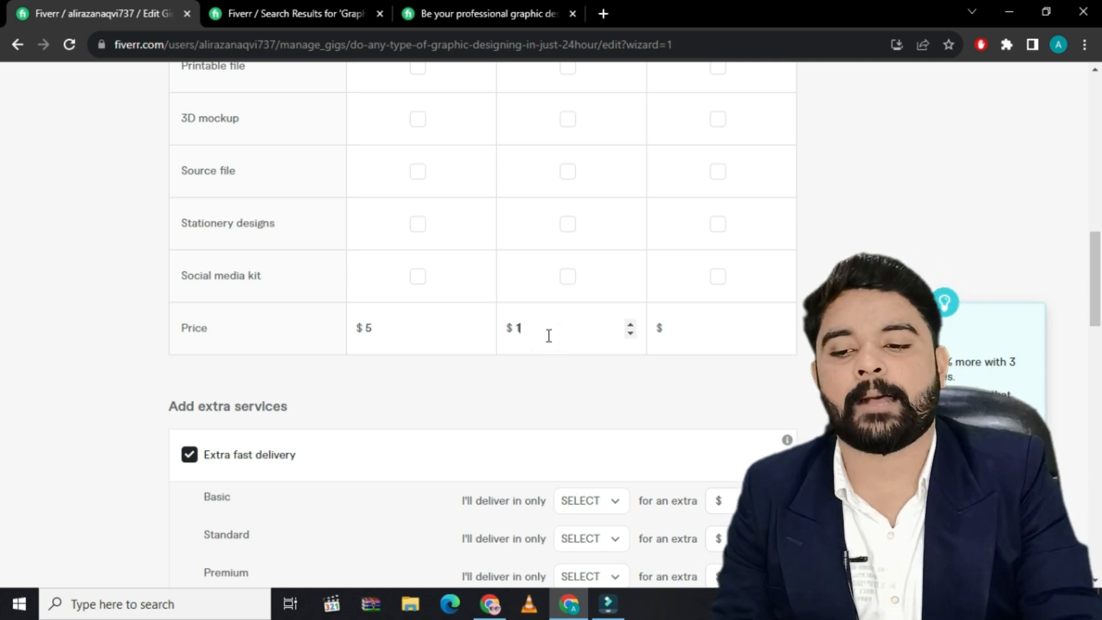
{"action": "type", "text": "15"}
{"action": "left_click", "coordinate": [693, 332]}
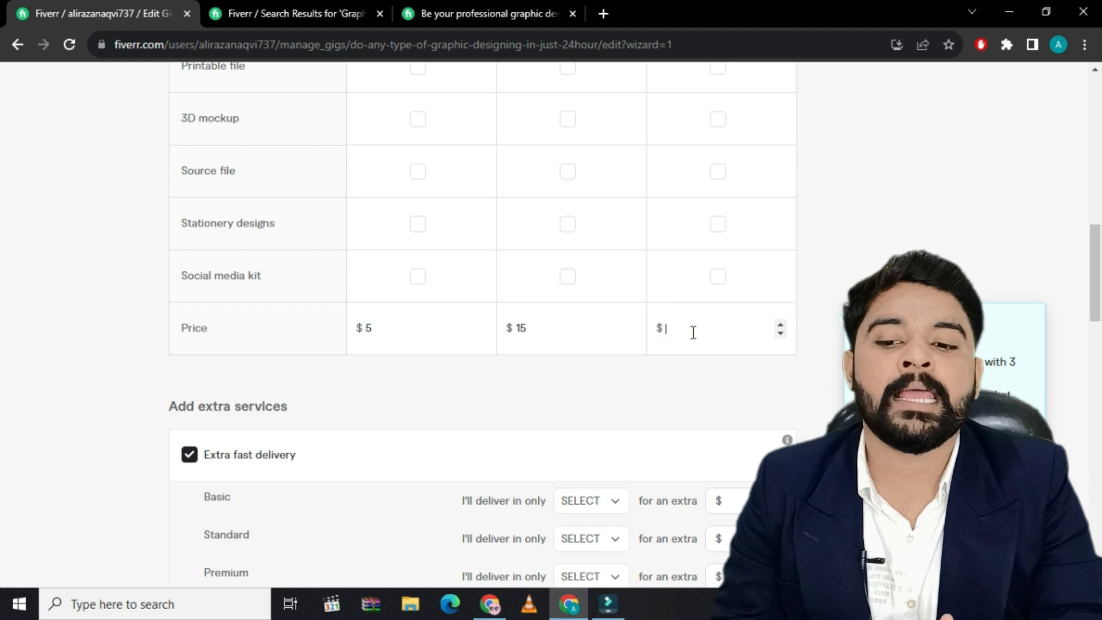
{"action": "type", "text": "30"}
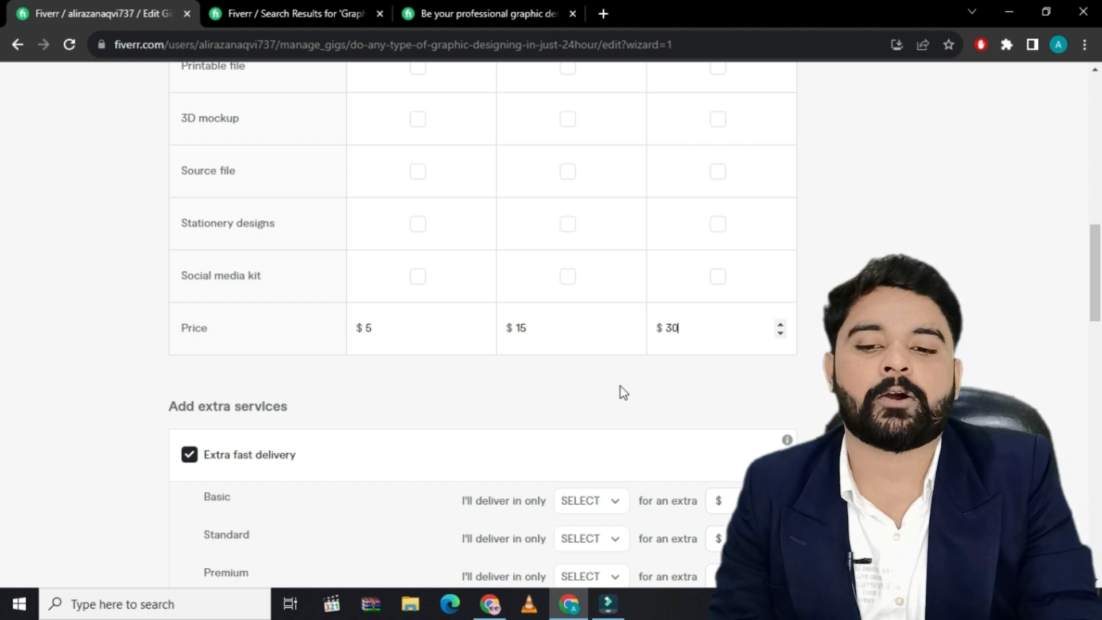
Remove the Extra fast delivery option from the gig's extra services
{"action": "scroll", "coordinate": [516, 399], "scroll_direction": "down", "scroll_amount": 3}
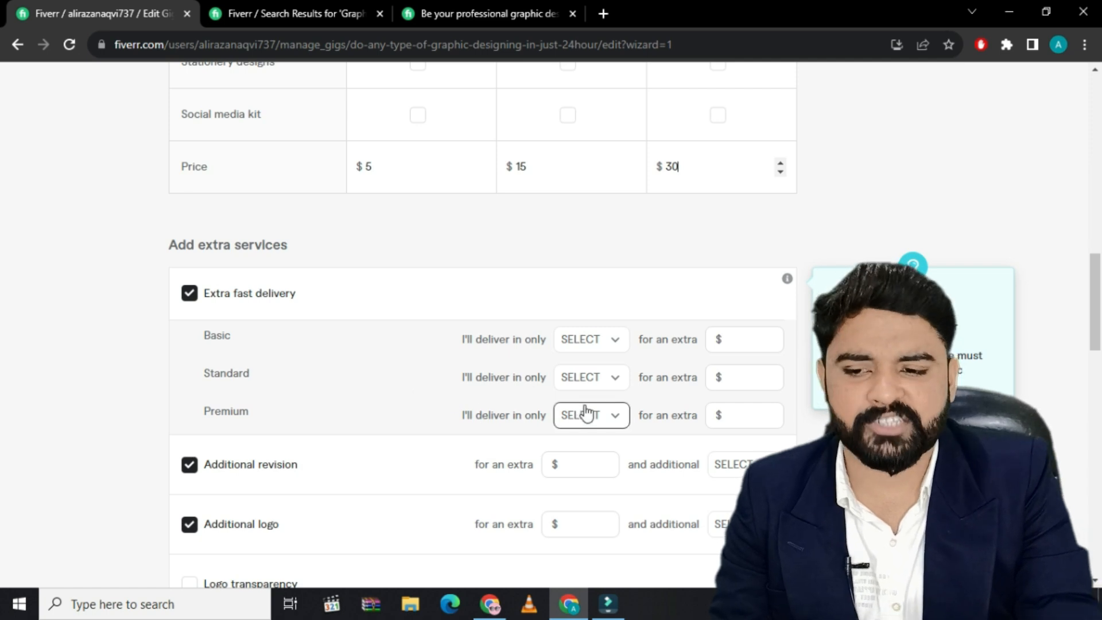
{"action": "scroll", "coordinate": [591, 413], "scroll_direction": "down", "scroll_amount": 2}
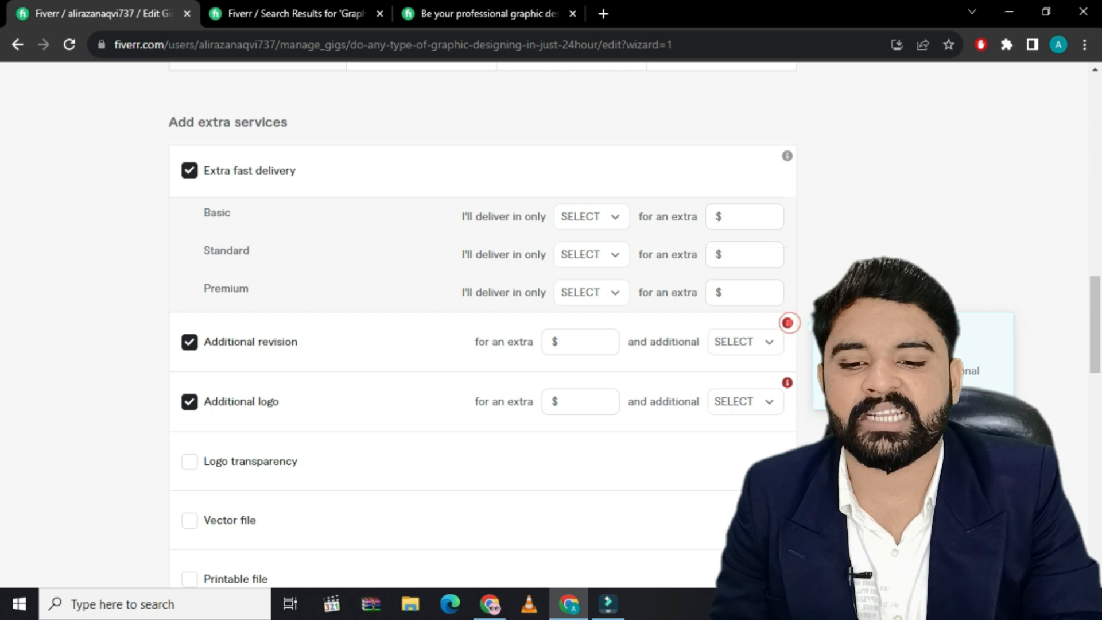
{"action": "scroll", "coordinate": [554, 313], "scroll_direction": "up", "scroll_amount": 2}
{"action": "scroll", "coordinate": [571, 396], "scroll_direction": "up", "scroll_amount": 5}
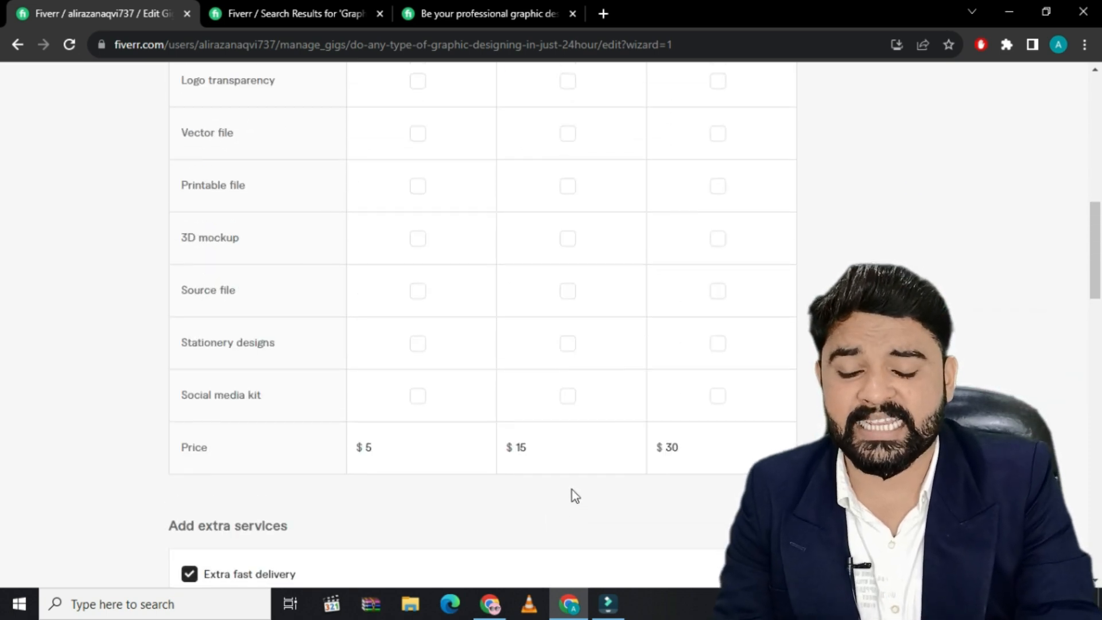
{"action": "scroll", "coordinate": [534, 443], "scroll_direction": "down", "scroll_amount": 5}
{"action": "scroll", "coordinate": [473, 504], "scroll_direction": "down", "scroll_amount": 2}
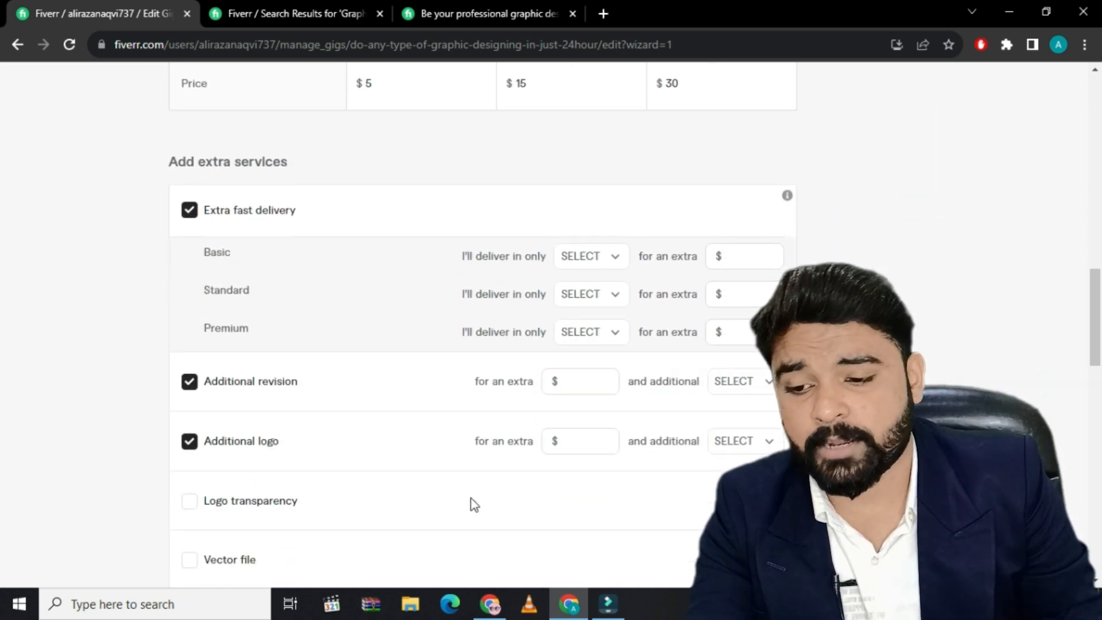
{"action": "mouse_move", "coordinate": [201, 221]}
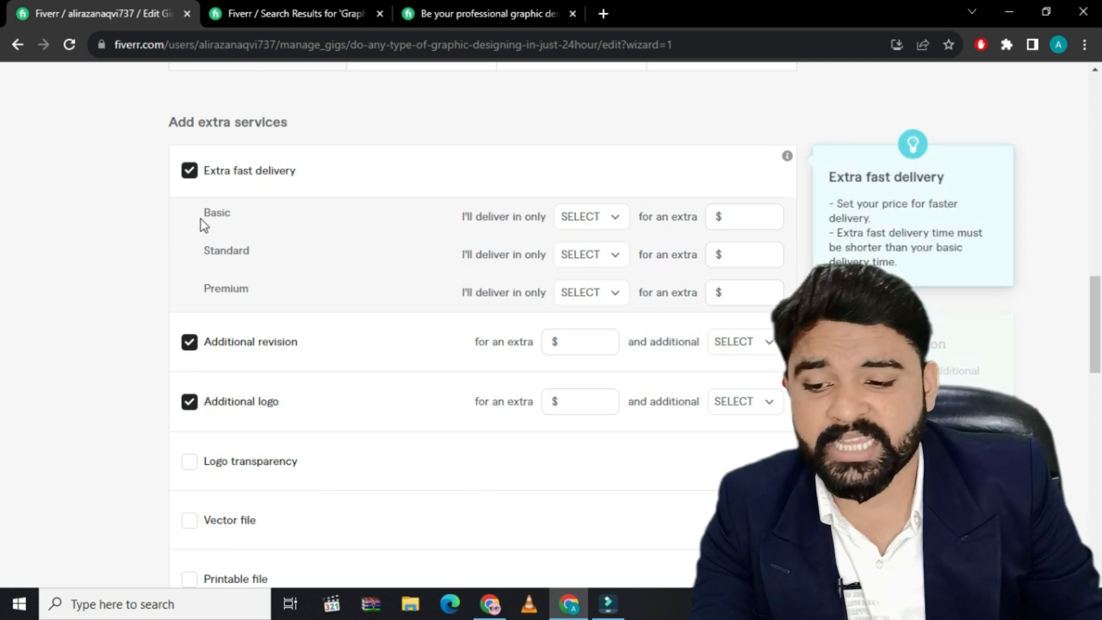
{"action": "left_click", "coordinate": [190, 172]}
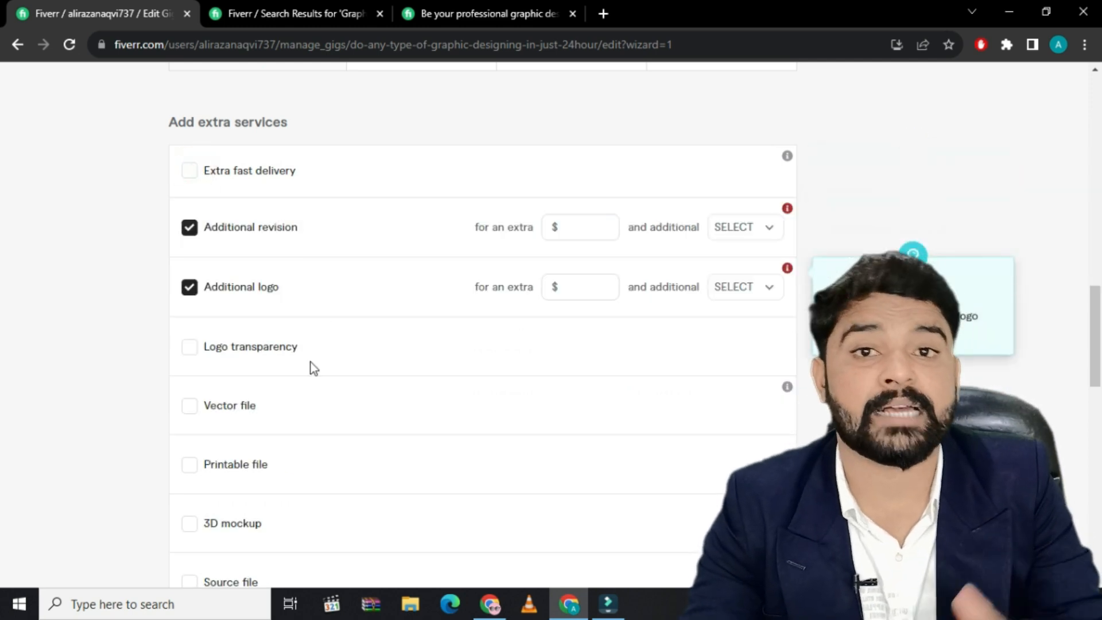
Offer the Additional revision extra for $10 with 3 additional days
{"action": "left_click", "coordinate": [570, 228]}
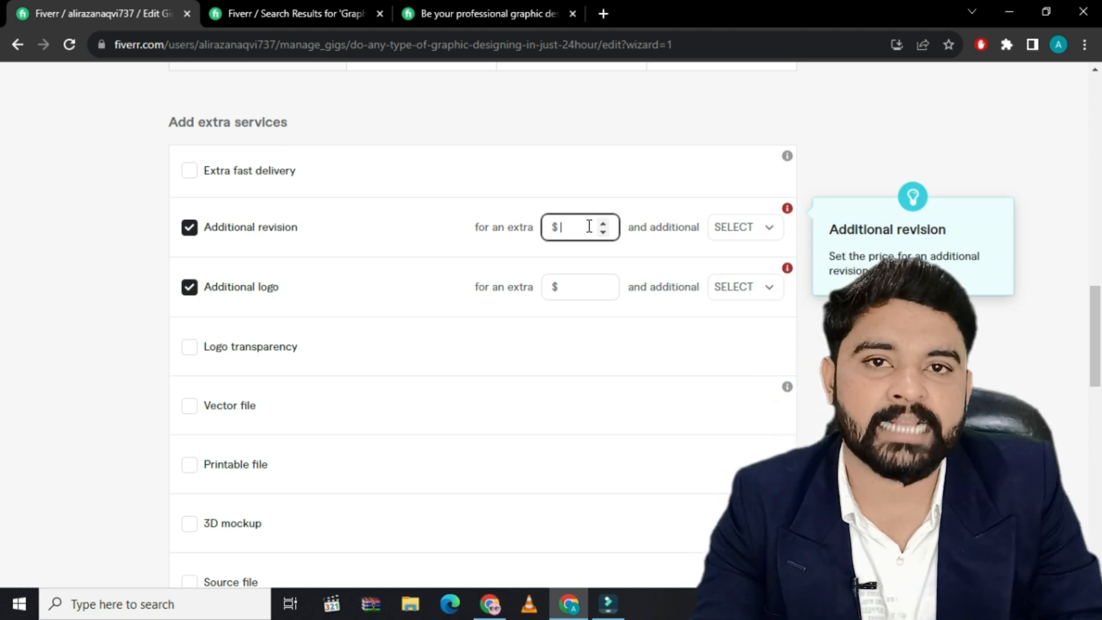
{"action": "type", "text": "10"}
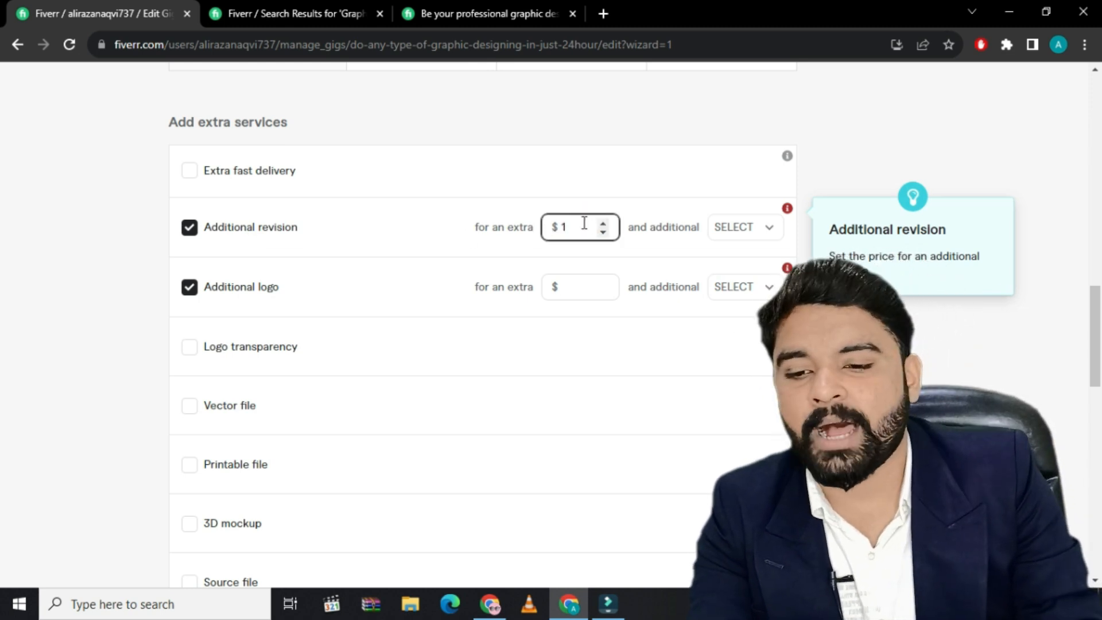
{"action": "left_click", "coordinate": [767, 236]}
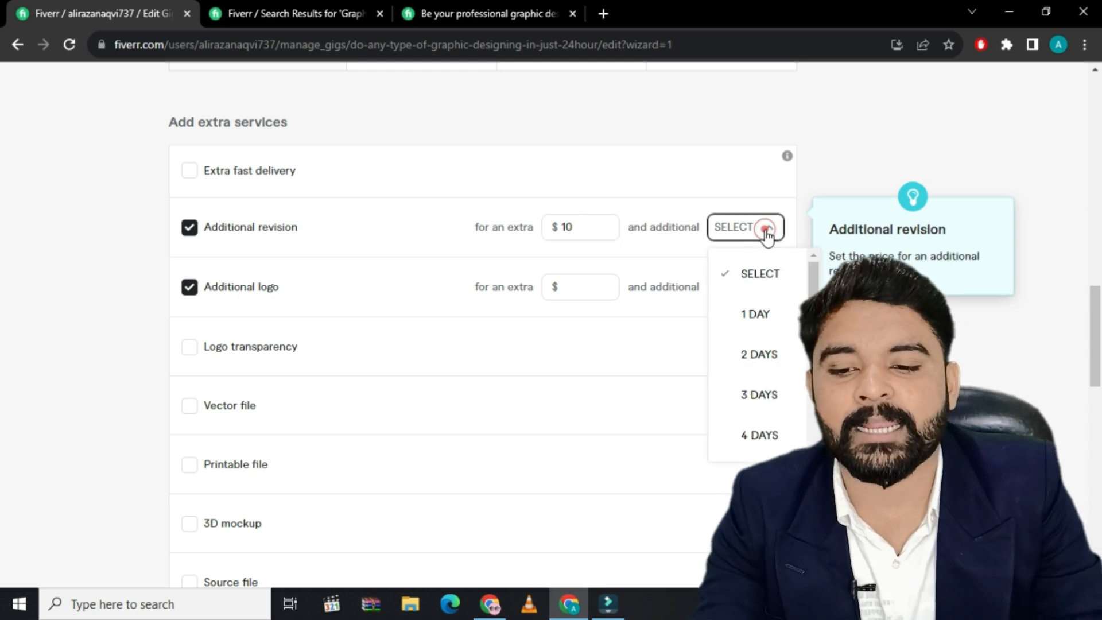
{"action": "left_click", "coordinate": [752, 400]}
Offer the Additional logo extra for $15 with 3 additional days, and save the pricing to continue to the description
{"action": "left_click", "coordinate": [591, 287]}
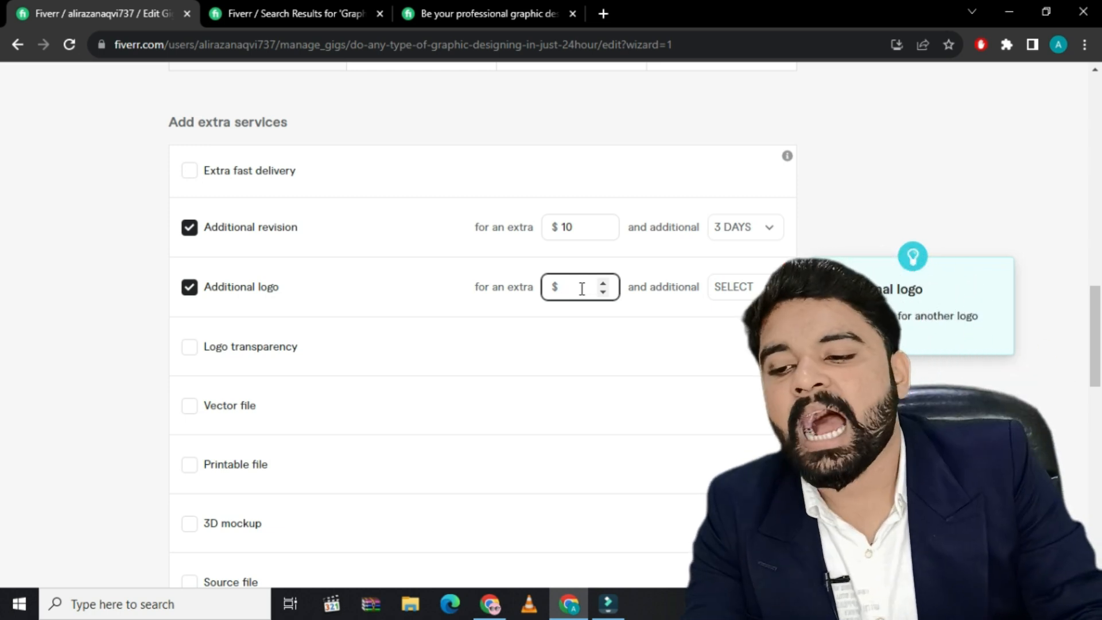
{"action": "type", "text": "15"}
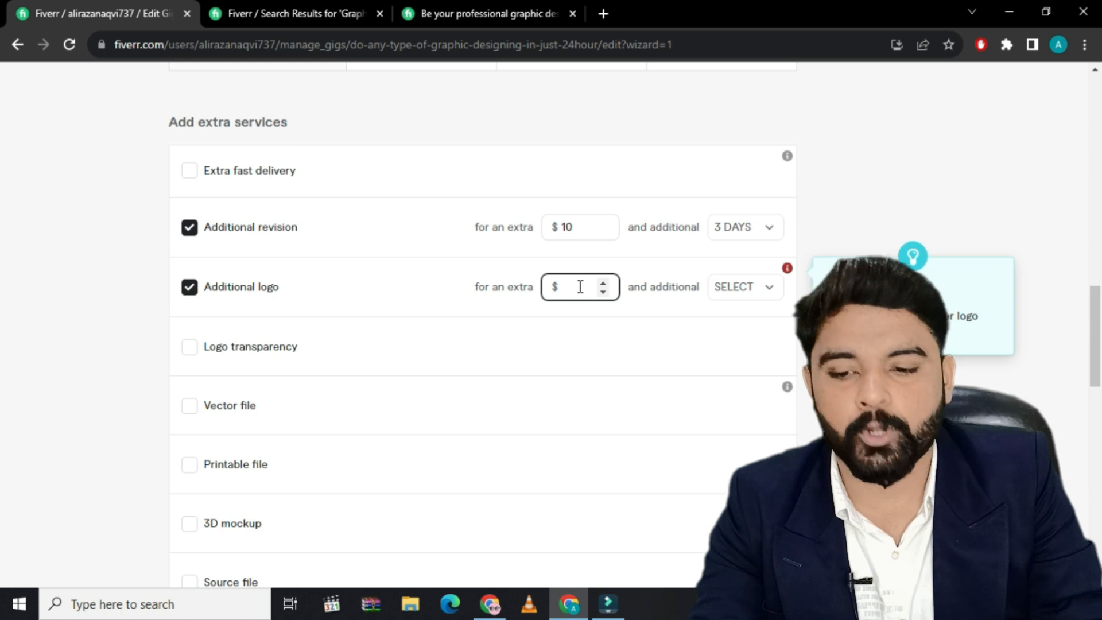
{"action": "left_click", "coordinate": [756, 290]}
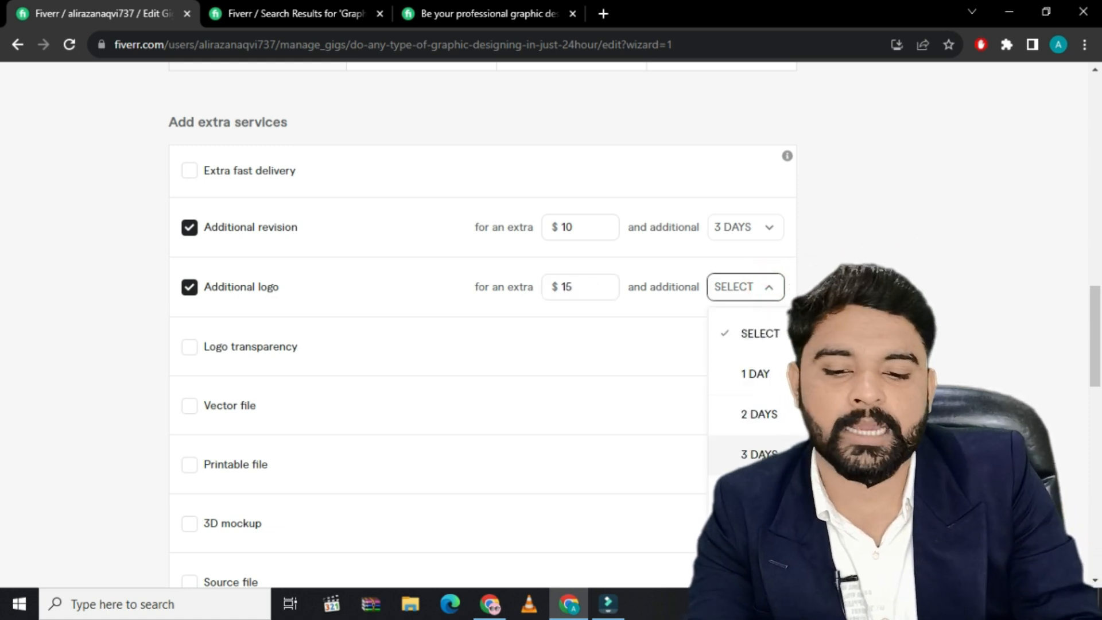
{"action": "left_click", "coordinate": [761, 454]}
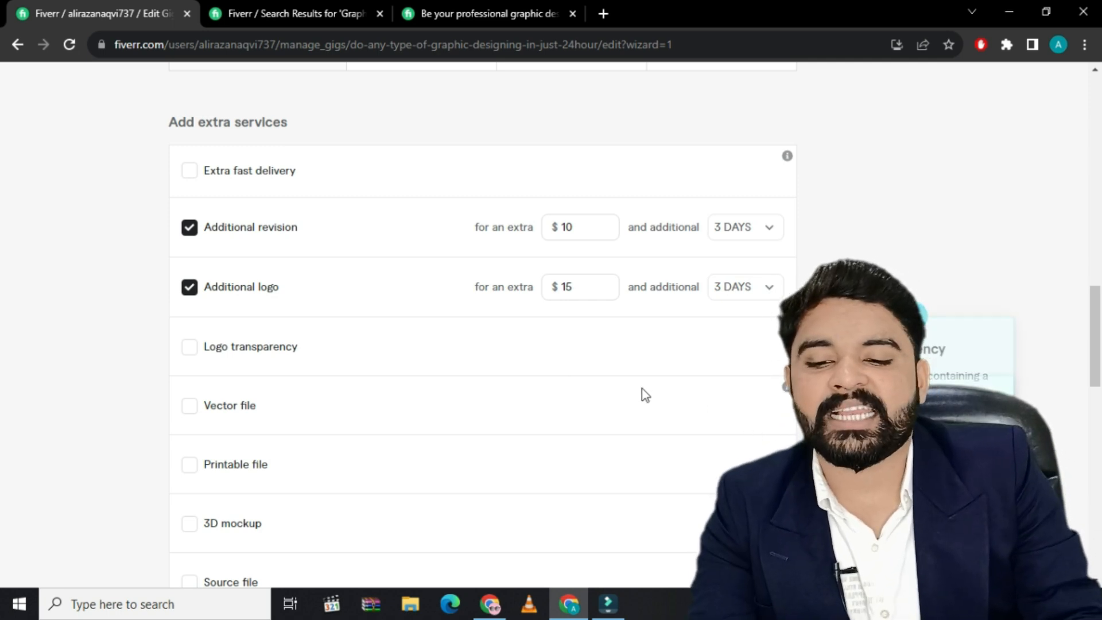
{"action": "scroll", "coordinate": [660, 397], "scroll_direction": "down", "scroll_amount": 8}
{"action": "left_click", "coordinate": [715, 369]}
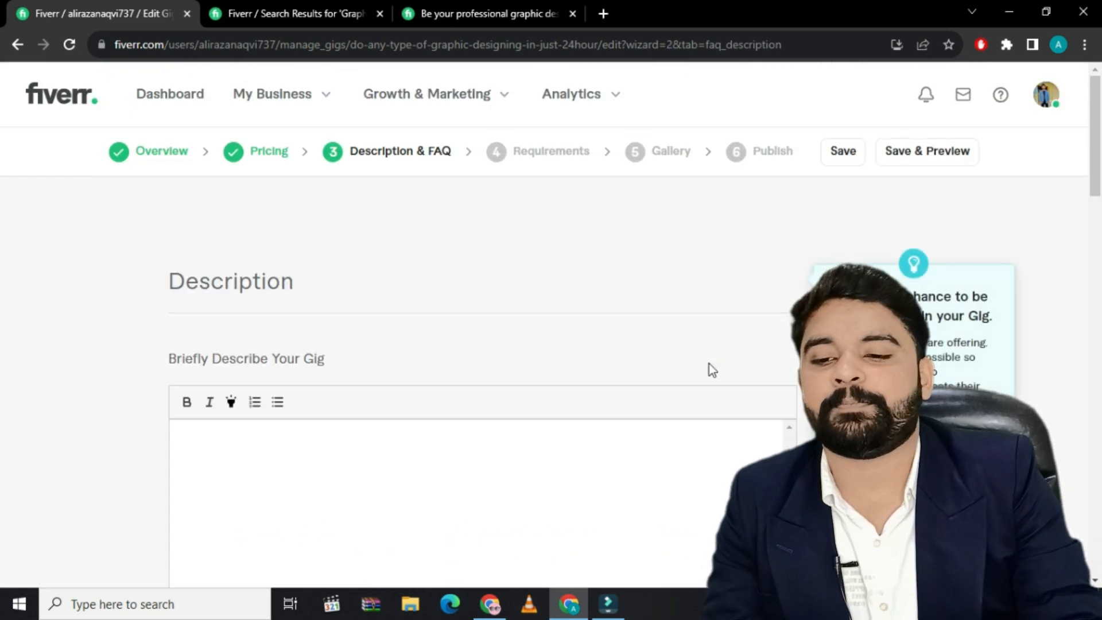
Paste the prepared text into the gig description and delete the trailing "Client Satisfaction Guarantee" heading with the cut-off text after it
{"action": "scroll", "coordinate": [251, 407], "scroll_direction": "down", "scroll_amount": 1}
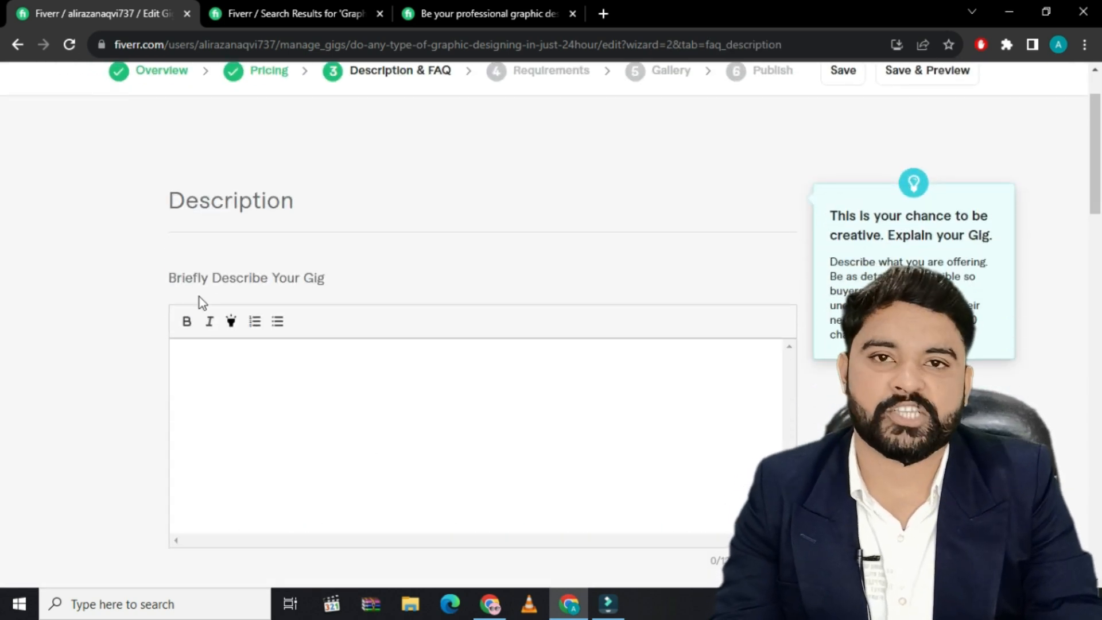
{"action": "scroll", "coordinate": [329, 331], "scroll_direction": "down", "scroll_amount": 2}
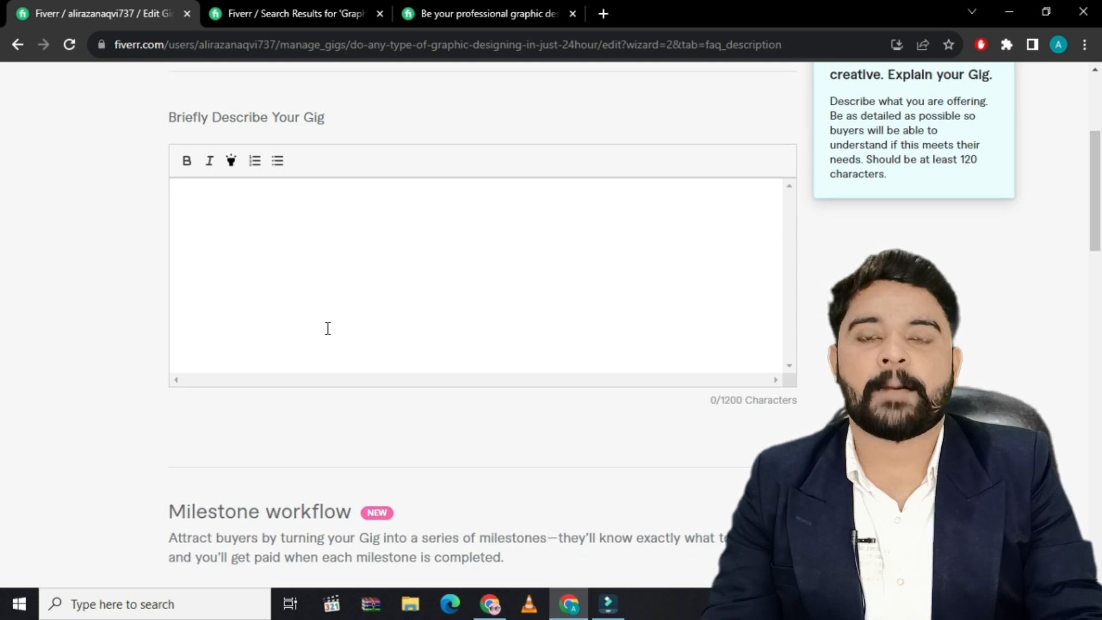
{"action": "scroll", "coordinate": [327, 331], "scroll_direction": "up", "scroll_amount": 2}
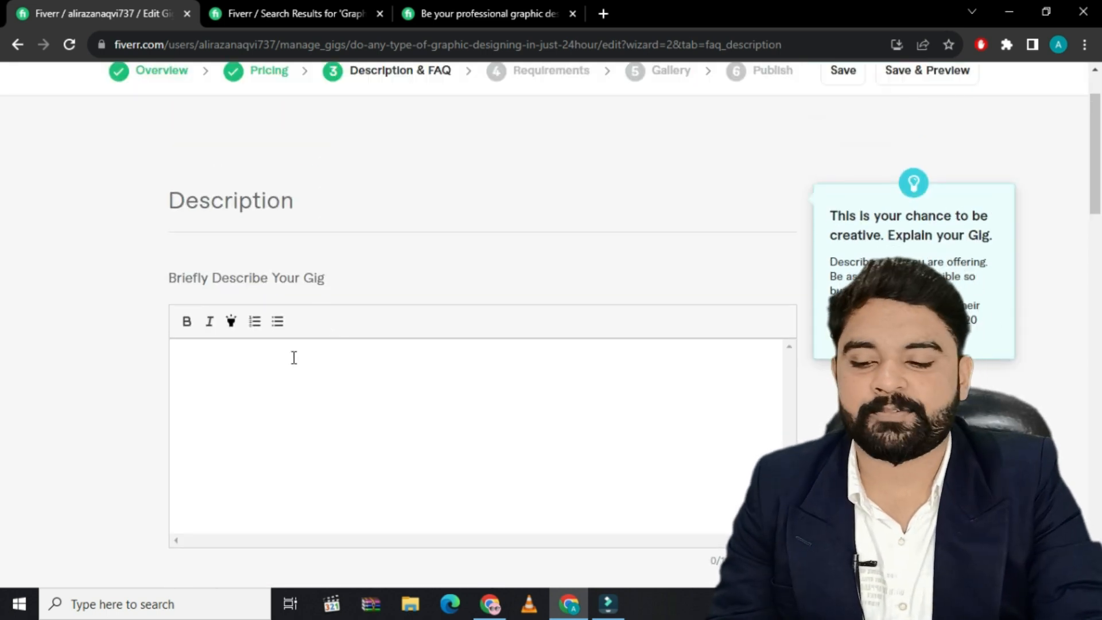
{"action": "scroll", "coordinate": [239, 203], "scroll_direction": "down", "scroll_amount": 2}
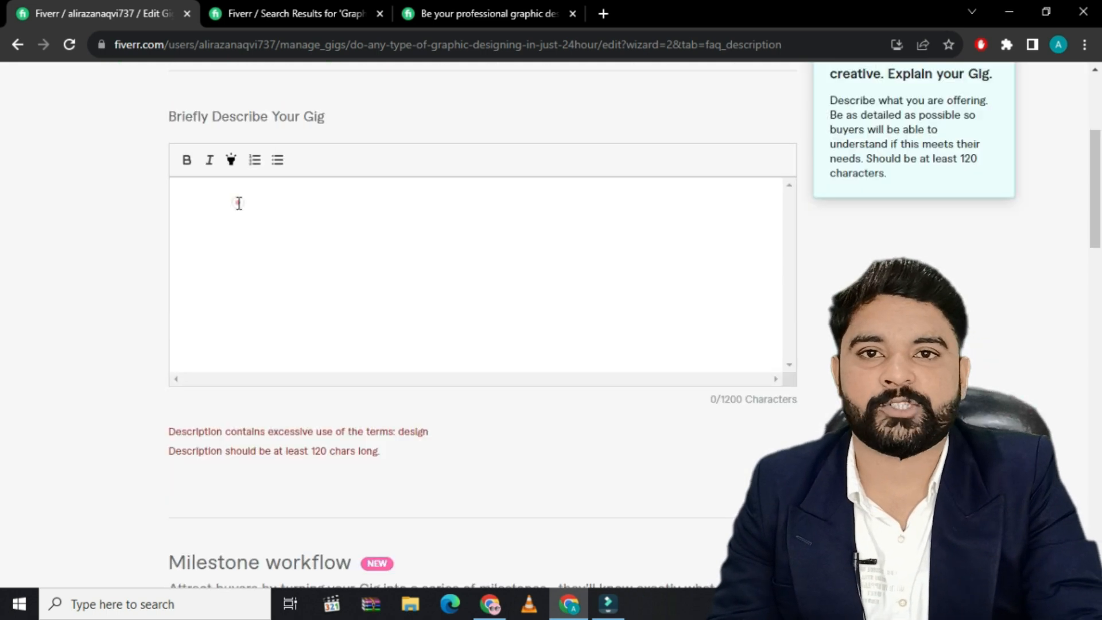
{"action": "key", "text": "ctrl+v"}
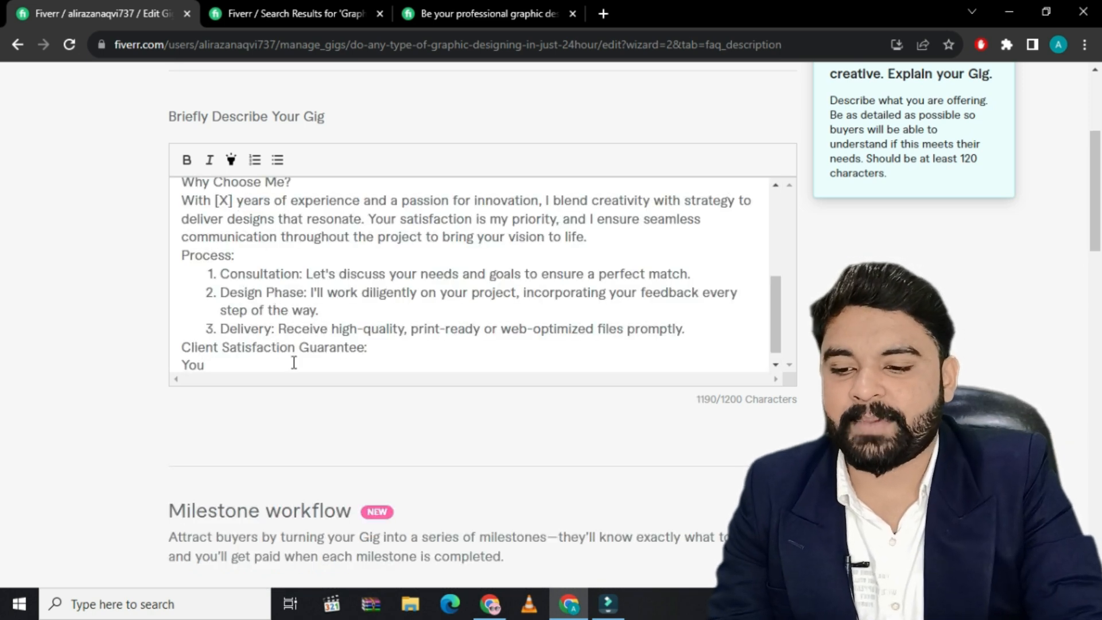
{"action": "key", "text": "BackSpace"}
{"action": "key", "text": "BackSpace"}
{"action": "key", "text": "BackSpace"}
{"action": "key", "text": "BackSpace"}
{"action": "key", "text": "BackSpace"}
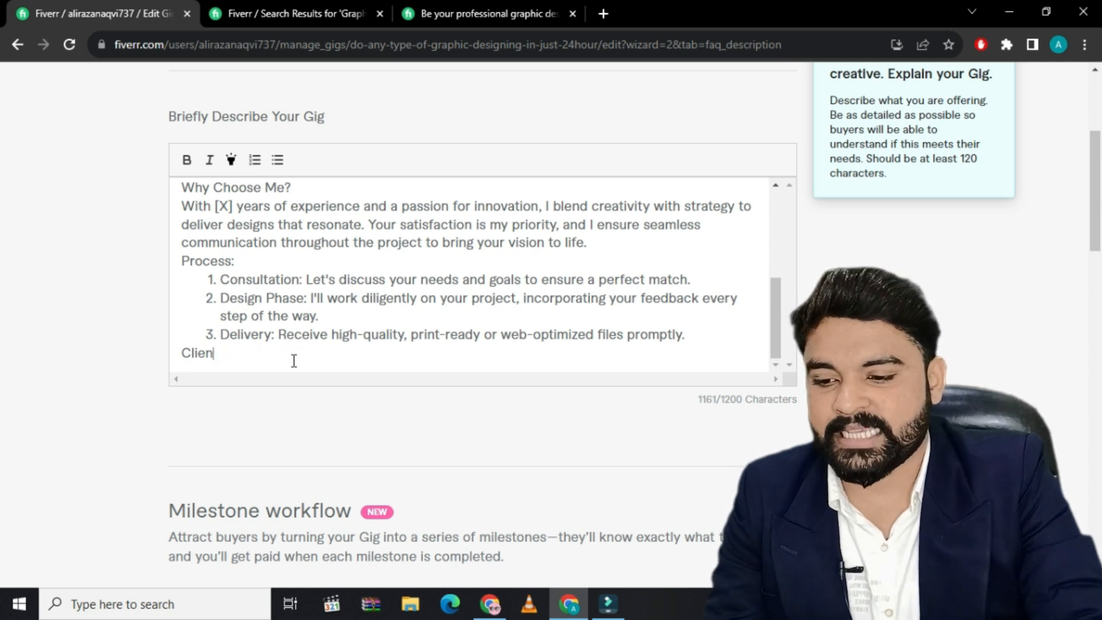
Replace the [X] placeholder for years of experience in the description's "Why Choose Me?" section with 3
{"action": "scroll", "coordinate": [309, 363], "scroll_direction": "up", "scroll_amount": 5}
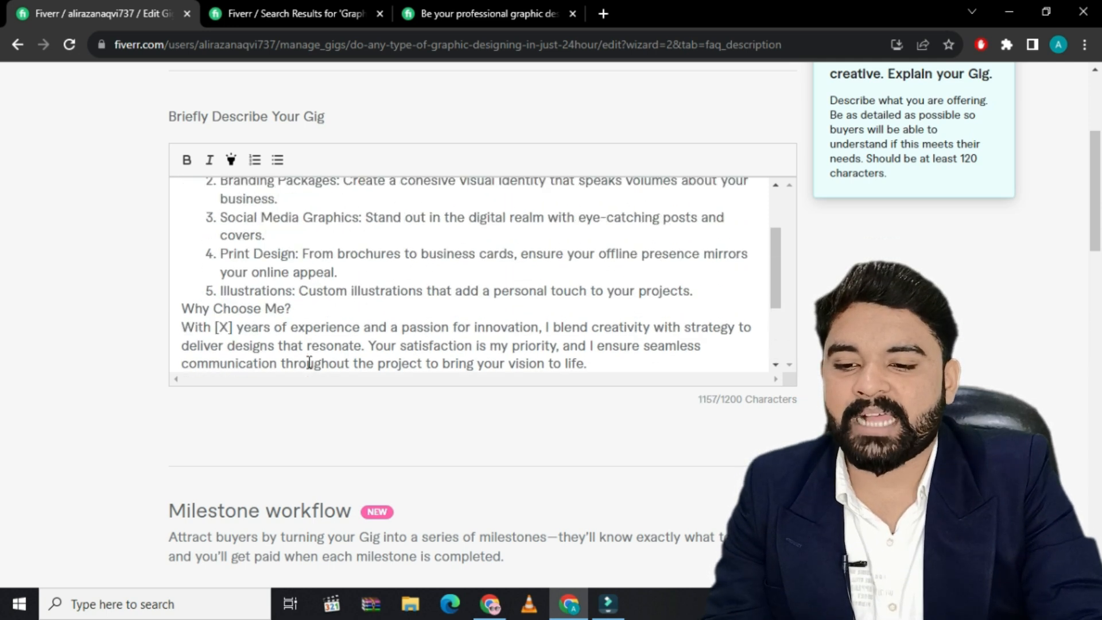
{"action": "scroll", "coordinate": [322, 310], "scroll_direction": "up", "scroll_amount": 3}
{"action": "scroll", "coordinate": [326, 344], "scroll_direction": "down", "scroll_amount": 3}
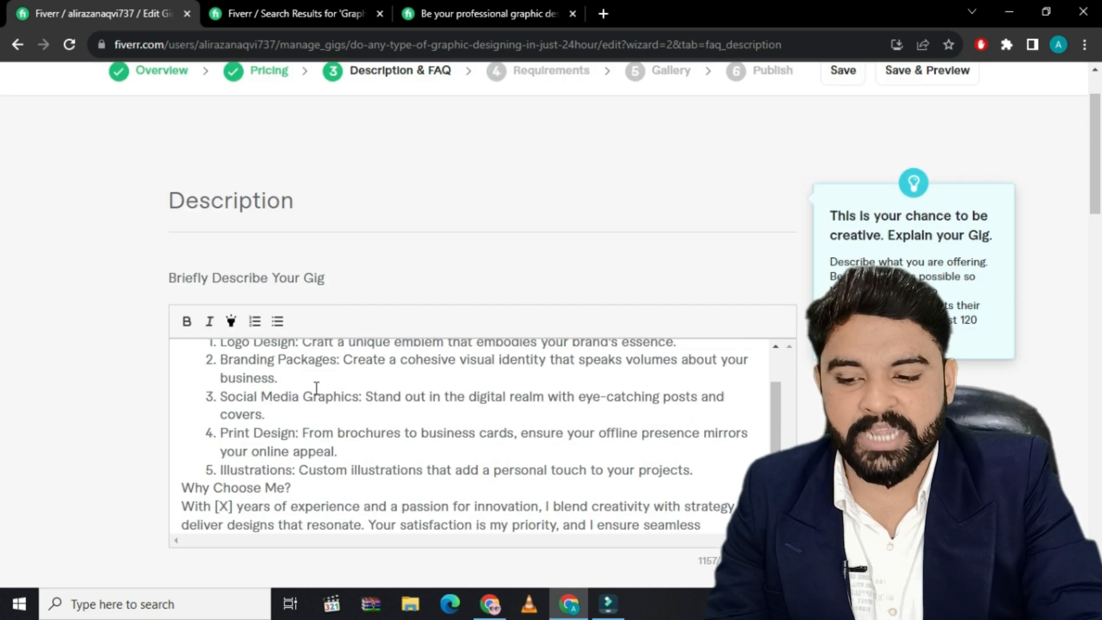
{"action": "scroll", "coordinate": [333, 460], "scroll_direction": "down", "scroll_amount": 4}
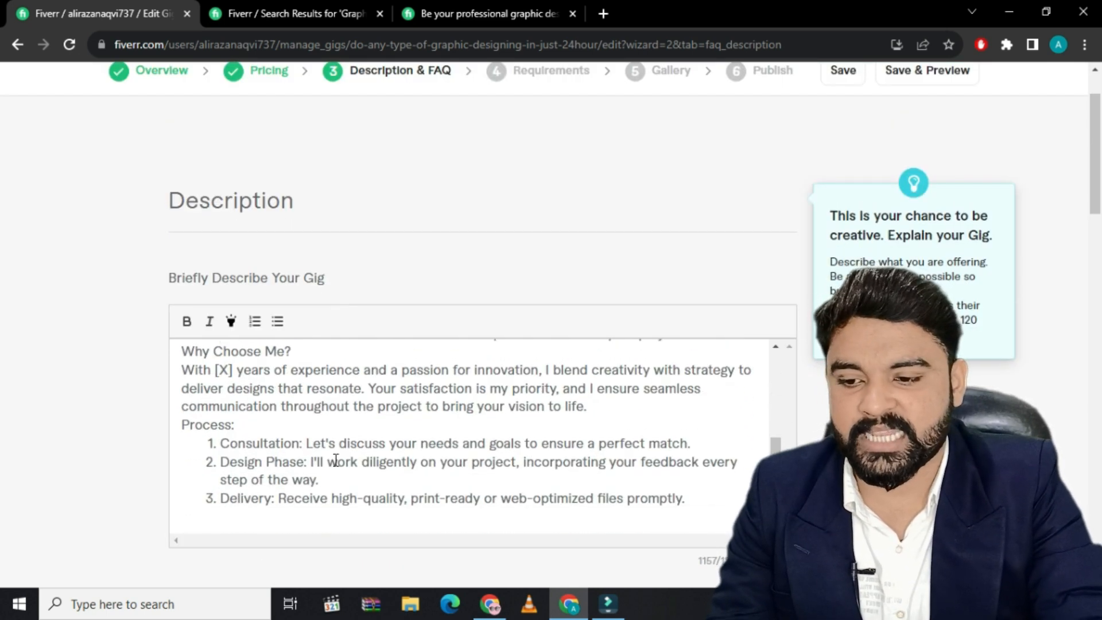
{"action": "scroll", "coordinate": [290, 426], "scroll_direction": "up", "scroll_amount": 3}
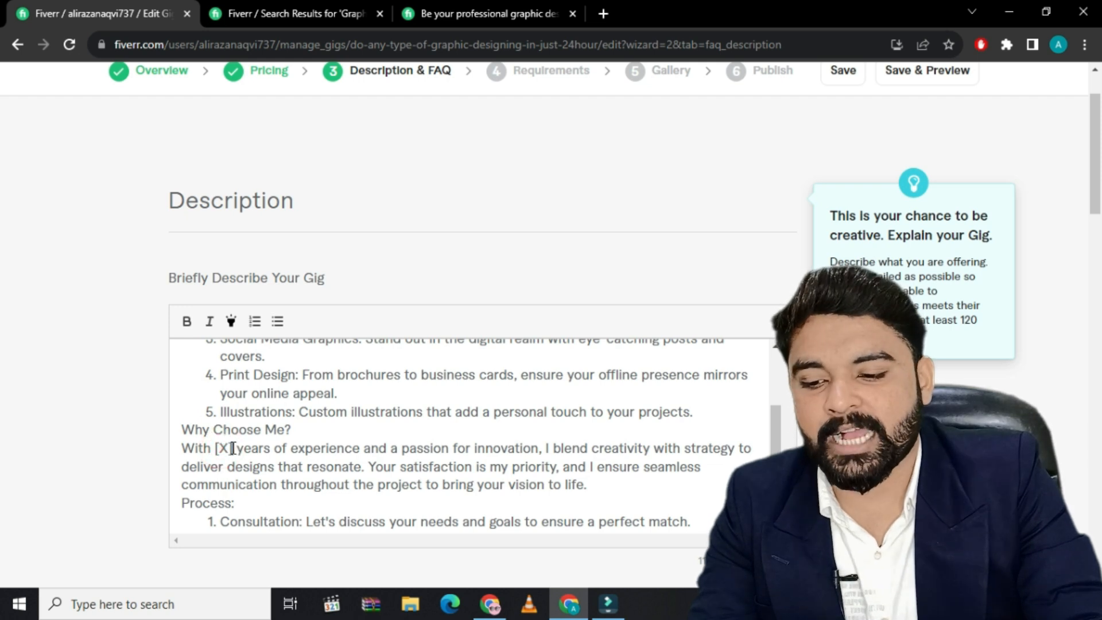
{"action": "type", "text": "3"}
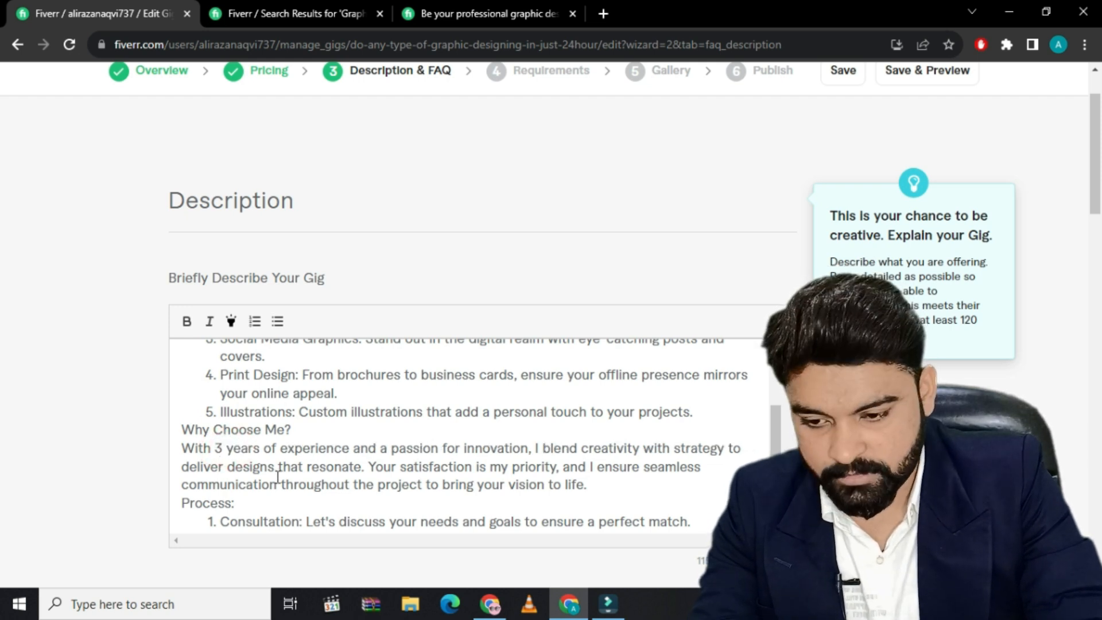
Replace the [Your Name] placeholder in the description's opening sentence with the seller's full name
{"action": "scroll", "coordinate": [340, 483], "scroll_direction": "down", "scroll_amount": 3}
{"action": "scroll", "coordinate": [340, 483], "scroll_direction": "up", "scroll_amount": 8}
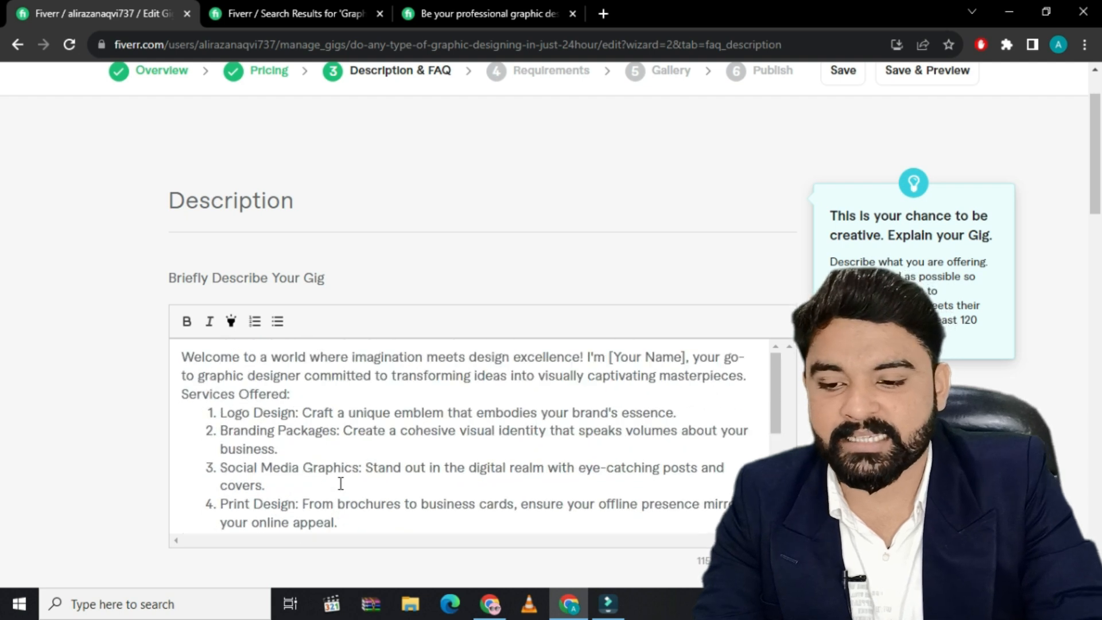
{"action": "triple_click", "coordinate": [637, 358]}
{"action": "left_click", "coordinate": [638, 359]}
{"action": "left_click_drag", "start_coordinate": [687, 359], "coordinate": [614, 358]}
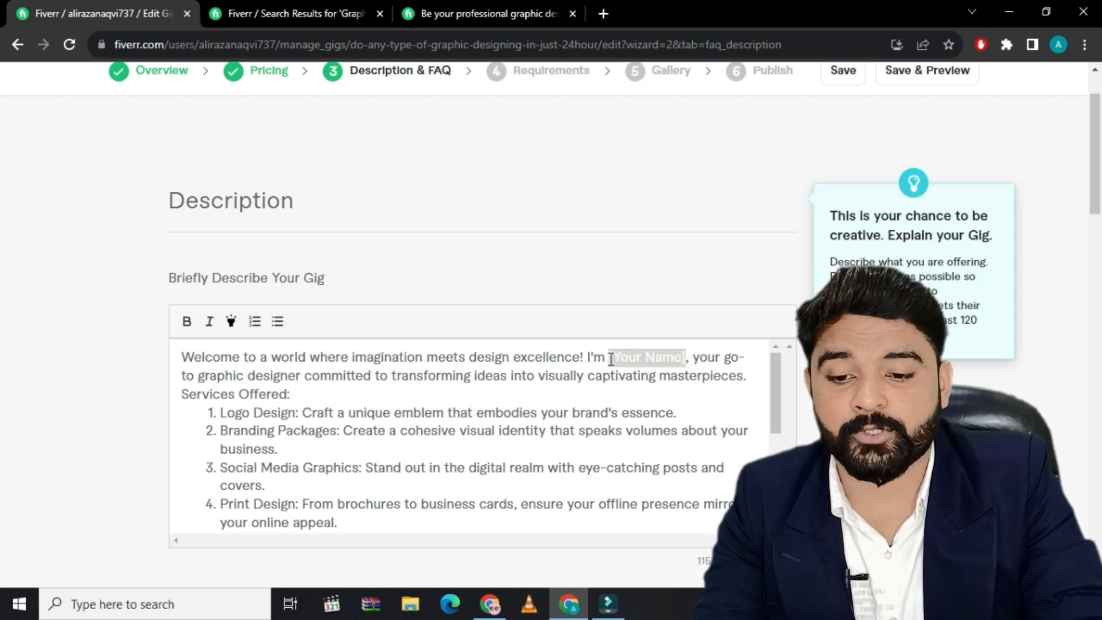
{"action": "type", "text": "Ali r"}
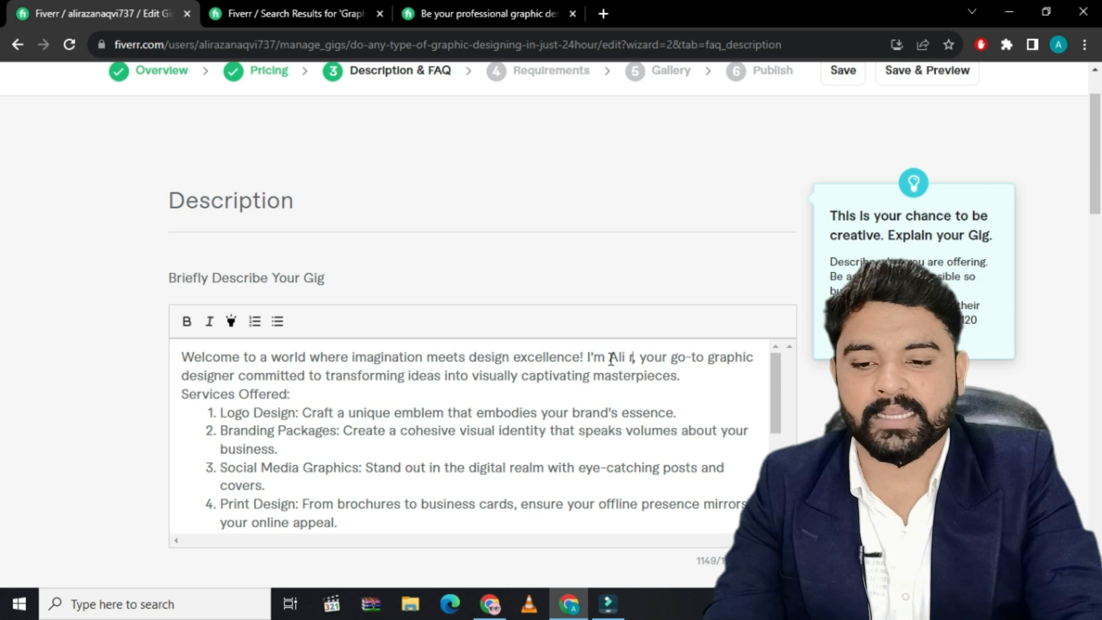
{"action": "type", "text": "aza naq"}
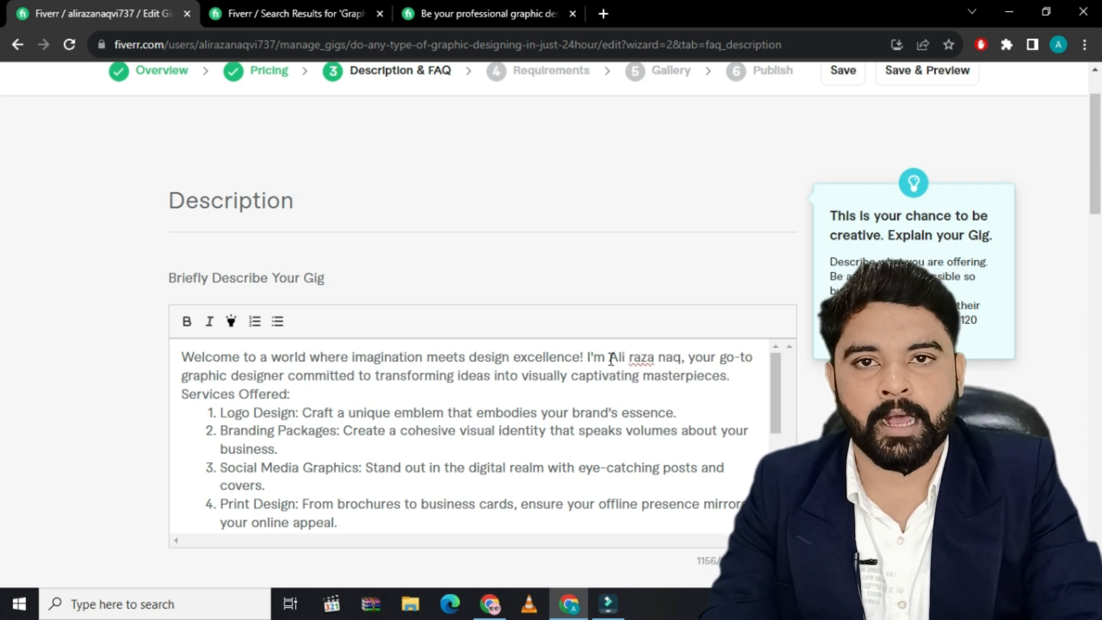
{"action": "type", "text": "vi"}
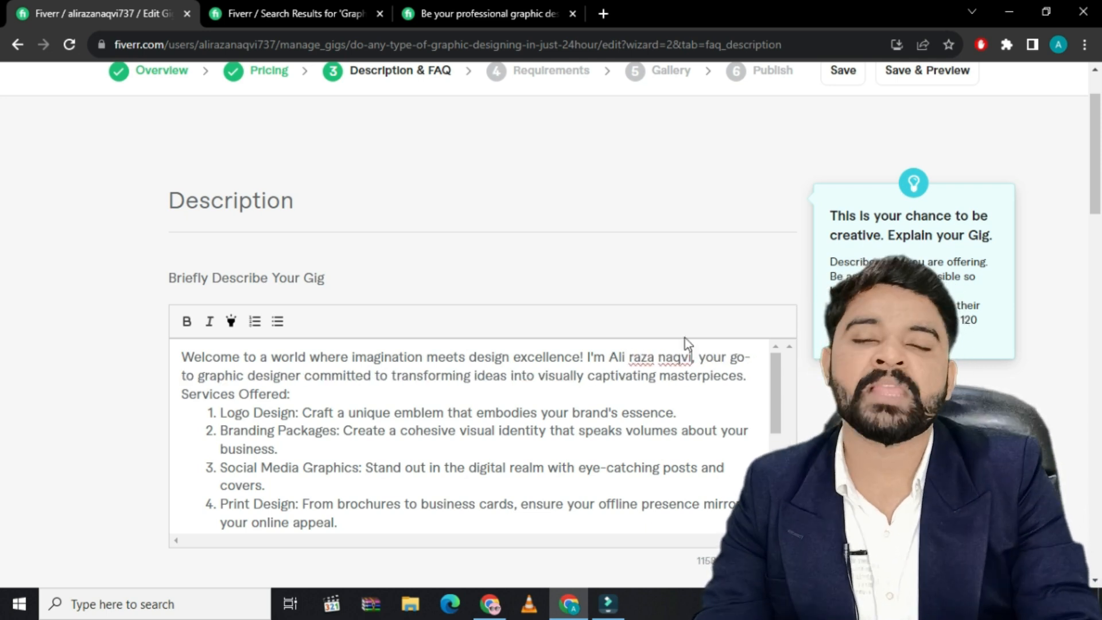
Save the description without adding any FAQ and continue to the gig's requirements
{"action": "scroll", "coordinate": [655, 406], "scroll_direction": "down", "scroll_amount": 10}
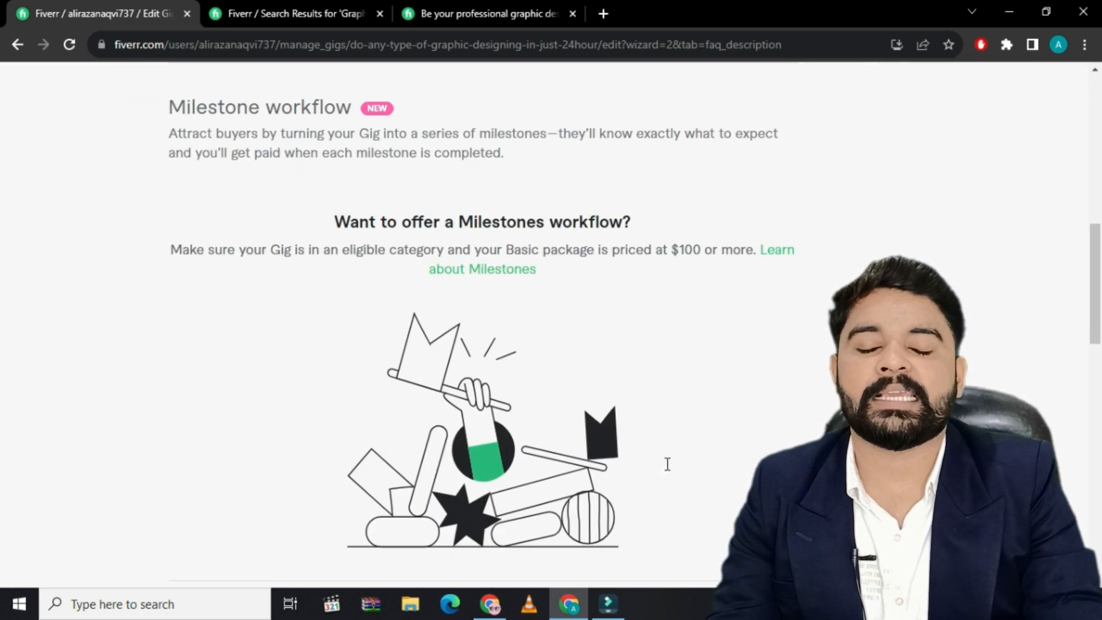
{"action": "scroll", "coordinate": [663, 474], "scroll_direction": "down", "scroll_amount": 6}
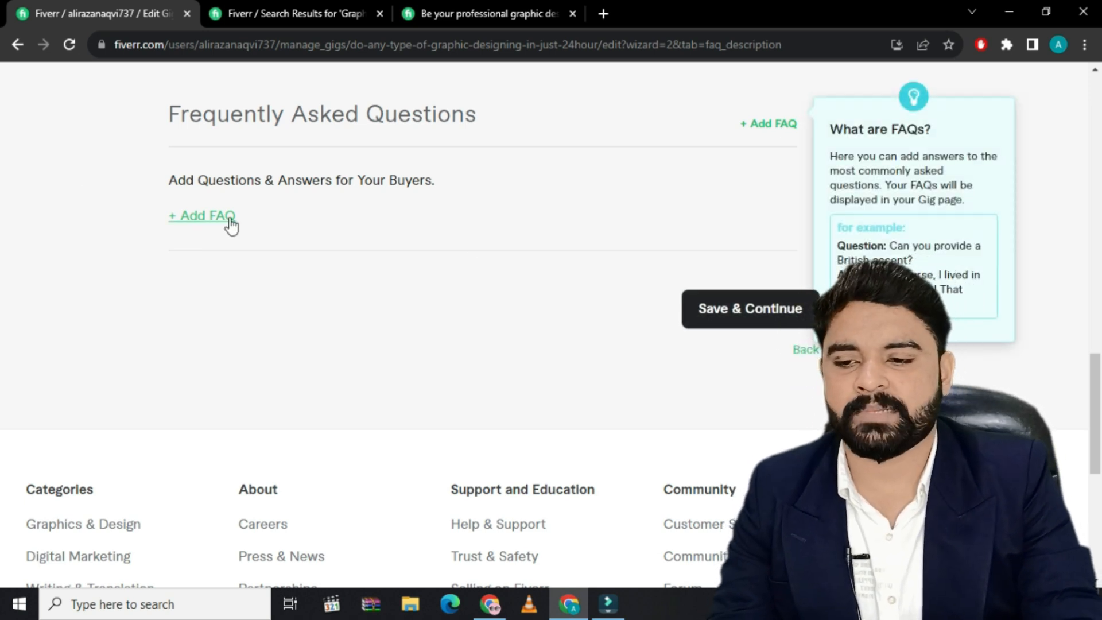
{"action": "left_click", "coordinate": [737, 313]}
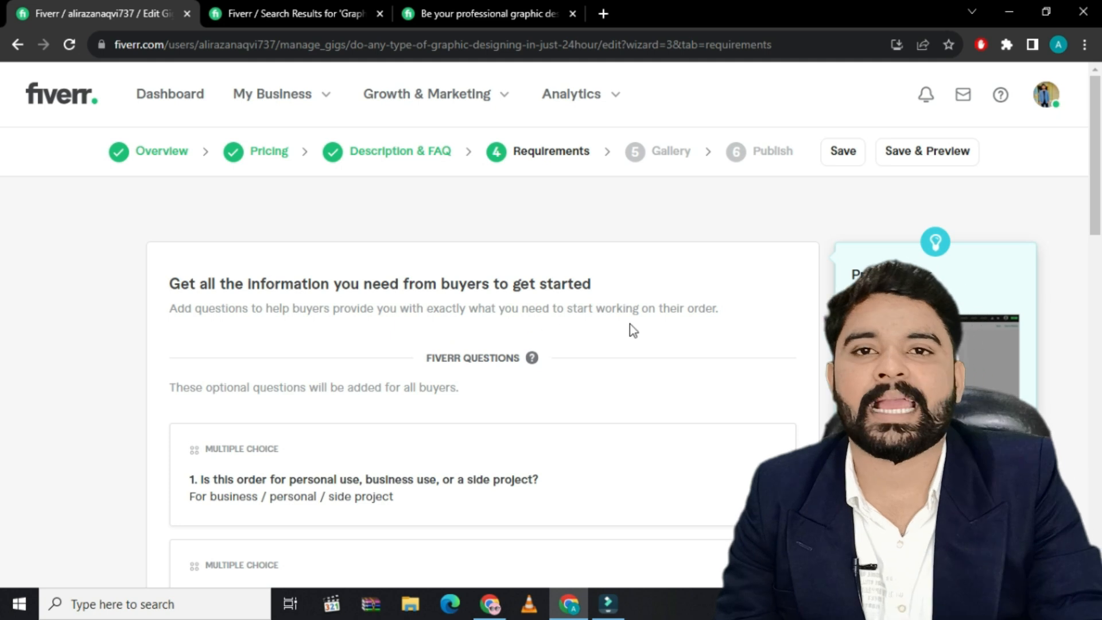
Review the preset buyer questions and try to save the requirements without adding a custom question
{"action": "scroll", "coordinate": [492, 357], "scroll_direction": "down", "scroll_amount": 3}
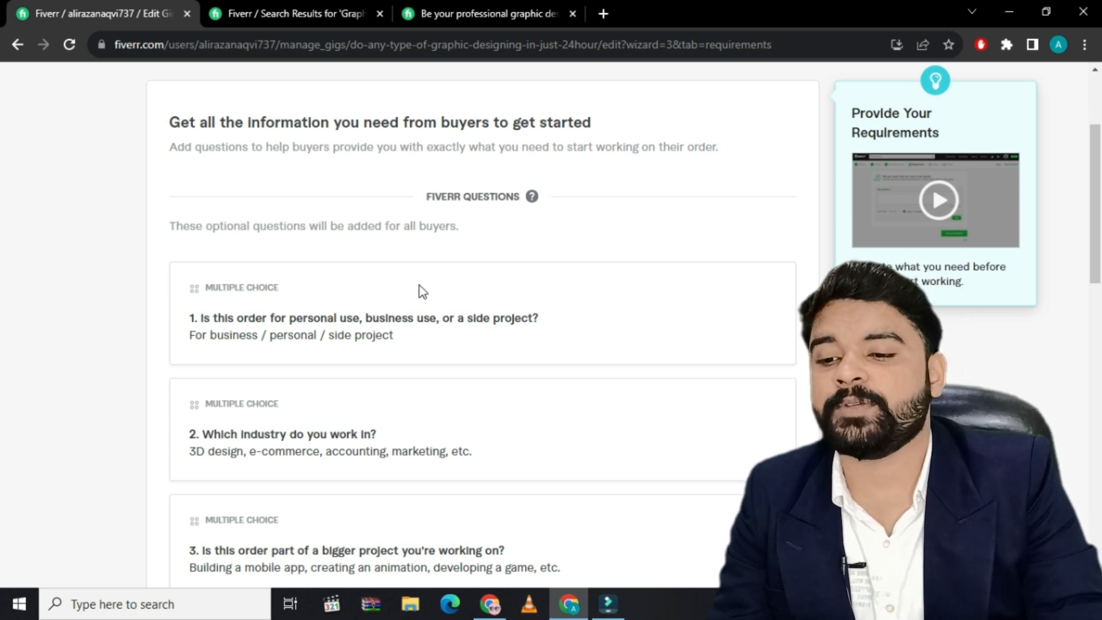
{"action": "scroll", "coordinate": [362, 336], "scroll_direction": "down", "scroll_amount": 1}
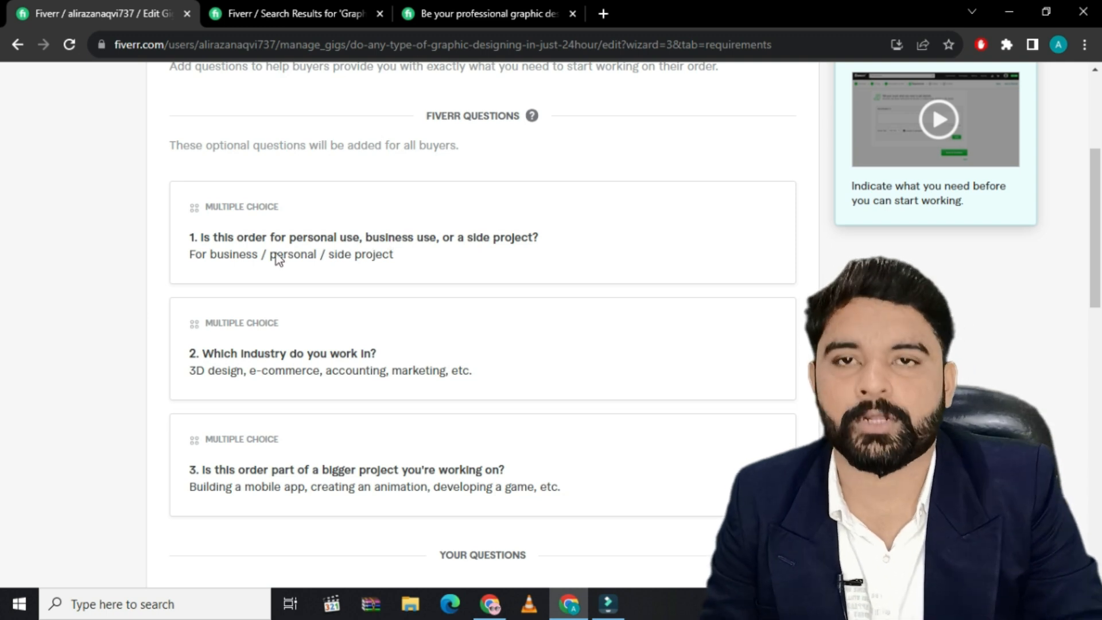
{"action": "scroll", "coordinate": [269, 353], "scroll_direction": "down", "scroll_amount": 2}
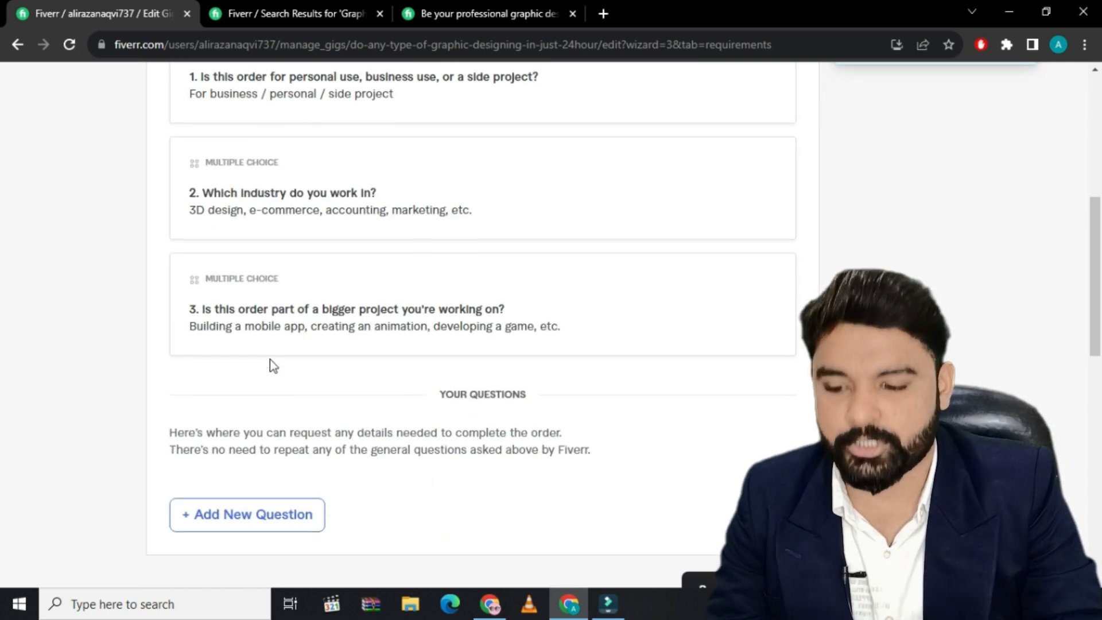
{"action": "scroll", "coordinate": [322, 370], "scroll_direction": "down", "scroll_amount": 2}
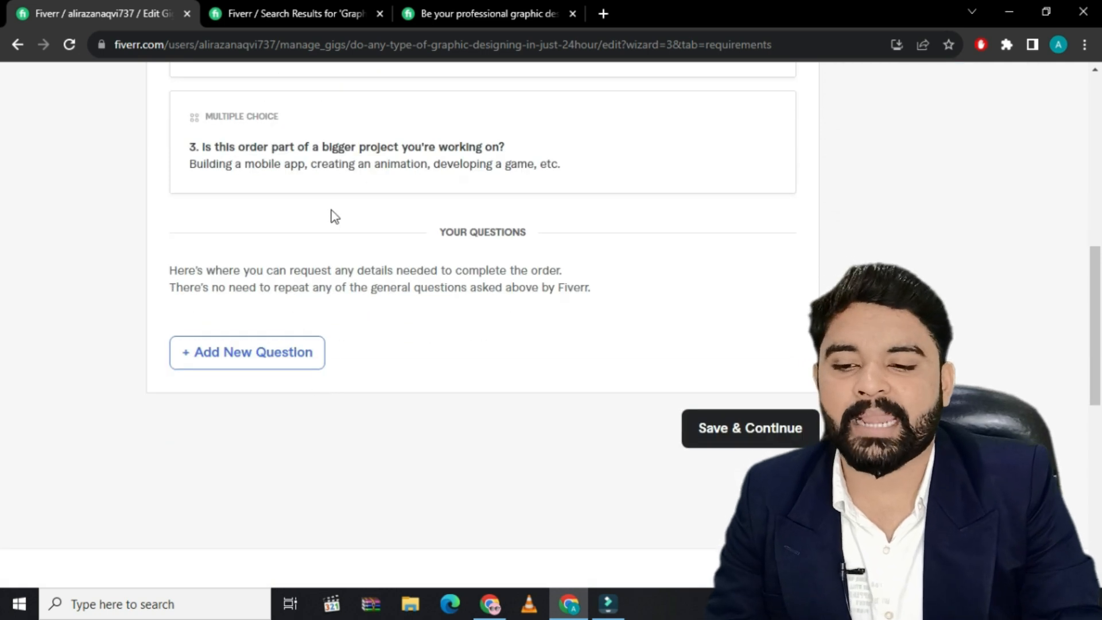
{"action": "left_click", "coordinate": [734, 435]}
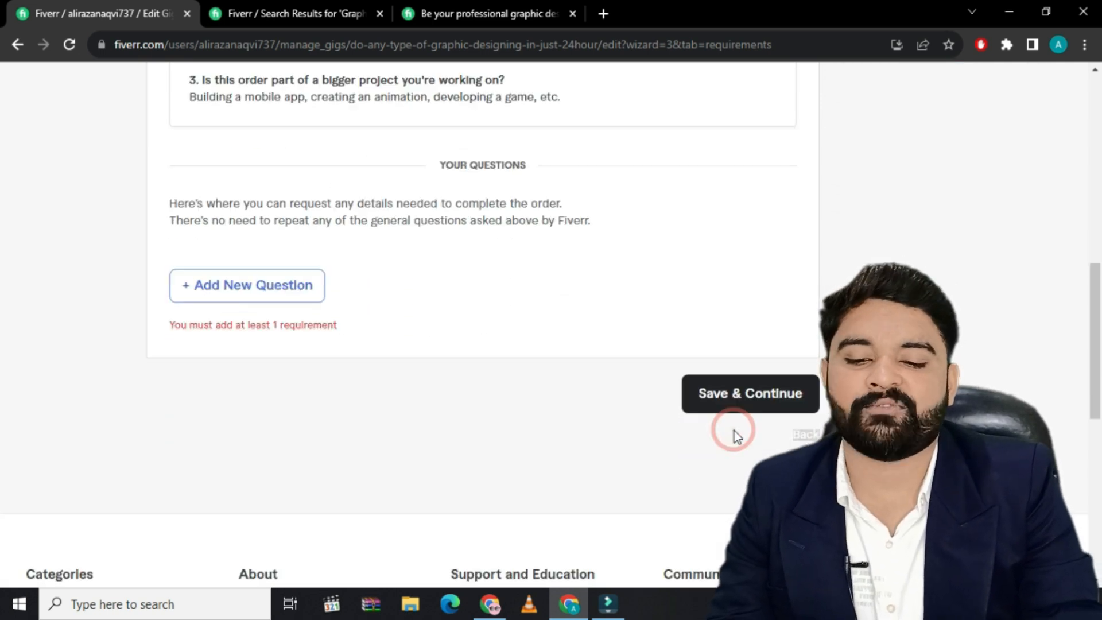
Add the required free-text buyer question "Do you work with me" and save the requirements to continue to the gallery
{"action": "left_click", "coordinate": [271, 290]}
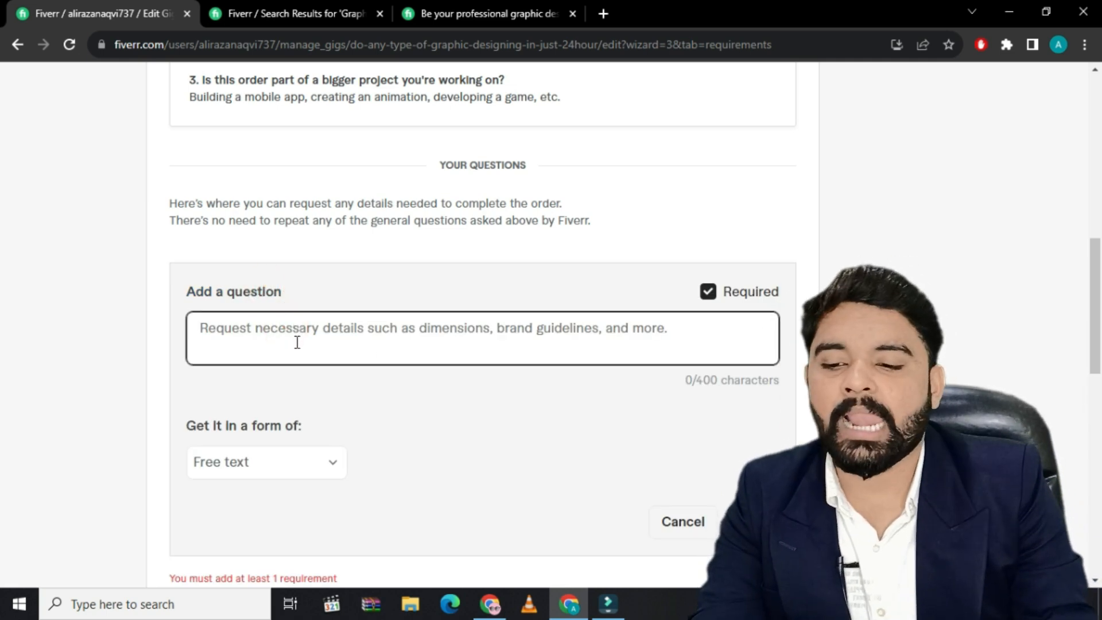
{"action": "left_click", "coordinate": [335, 469]}
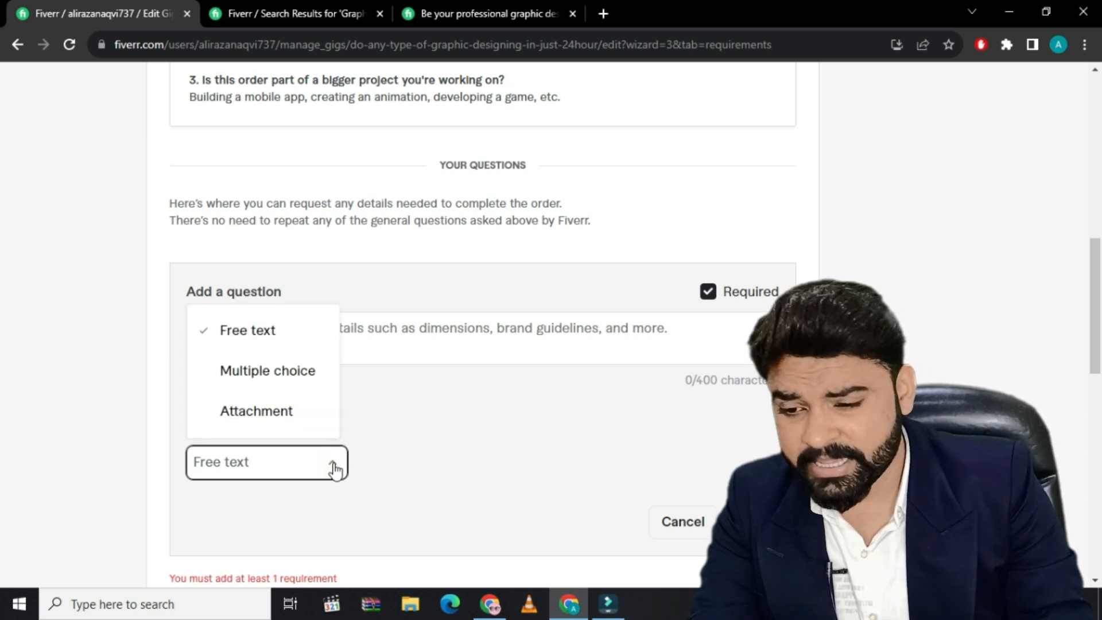
{"action": "left_click", "coordinate": [334, 468]}
{"action": "left_click", "coordinate": [316, 335]}
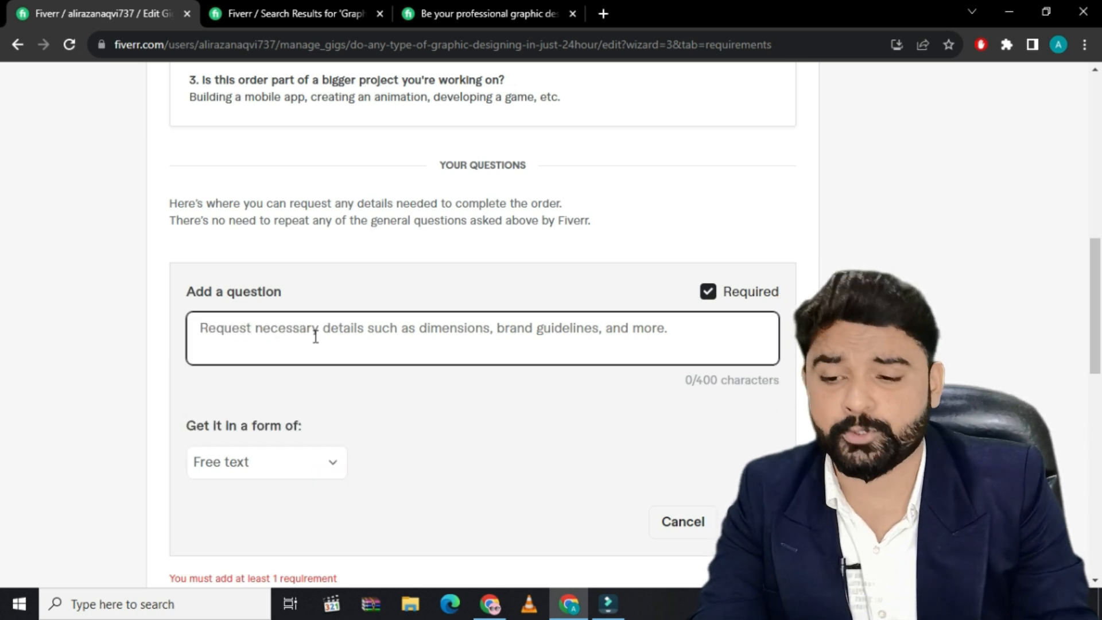
{"action": "type", "text": "Do you work with me"}
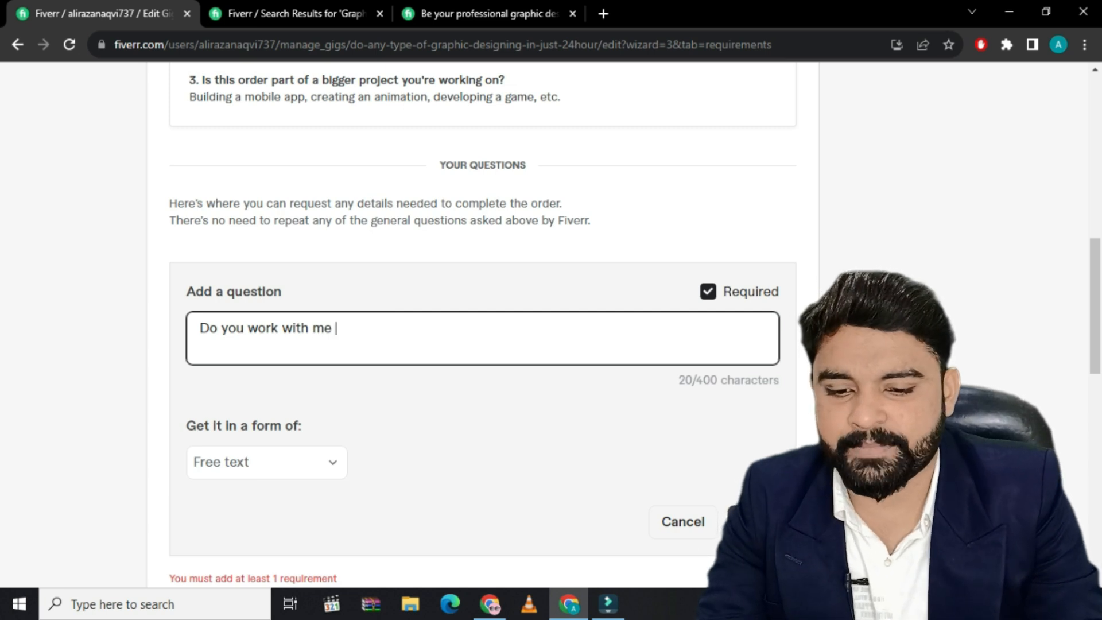
{"action": "left_click", "coordinate": [753, 522]}
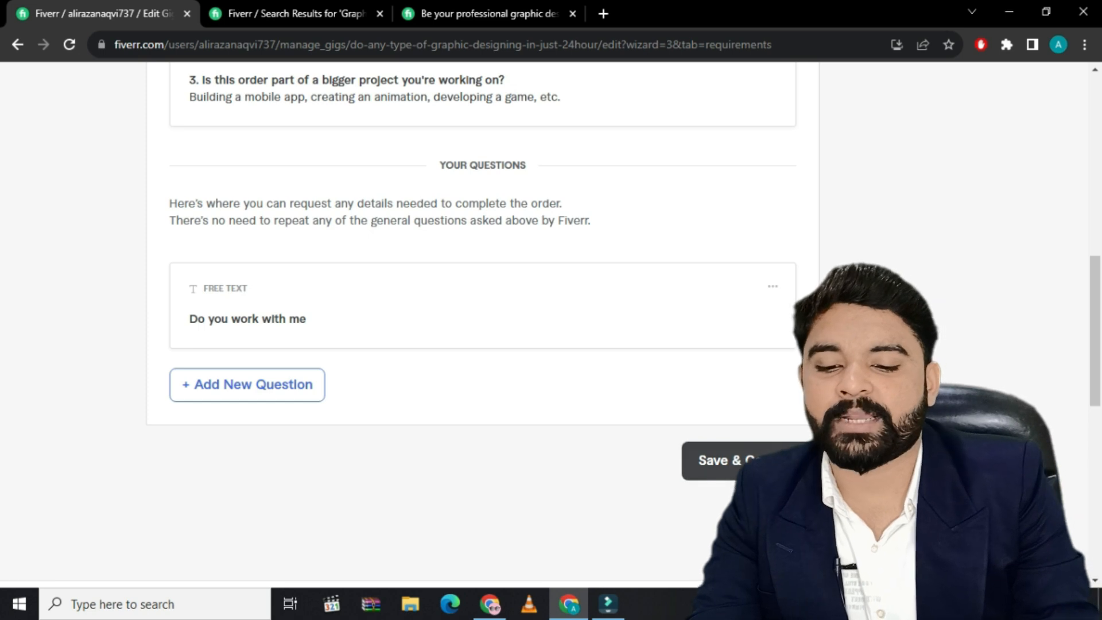
{"action": "left_click", "coordinate": [746, 461]}
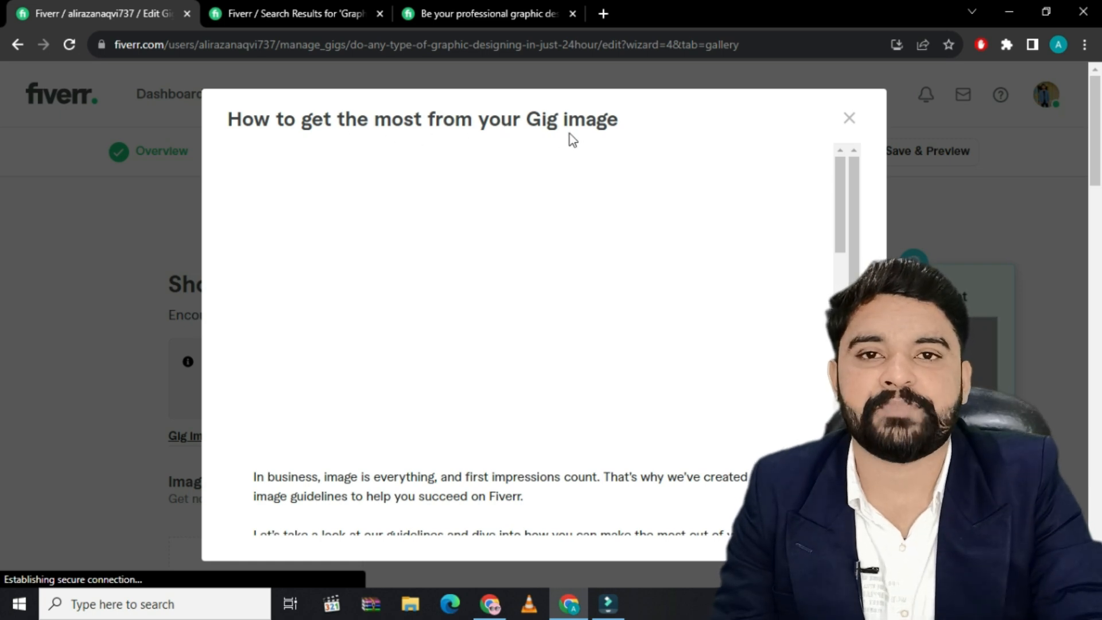
Read through the Gig image guidelines to the end, covering text overlays, third-party logos and personal pictures
{"action": "scroll", "coordinate": [565, 379], "scroll_direction": "down", "scroll_amount": 6}
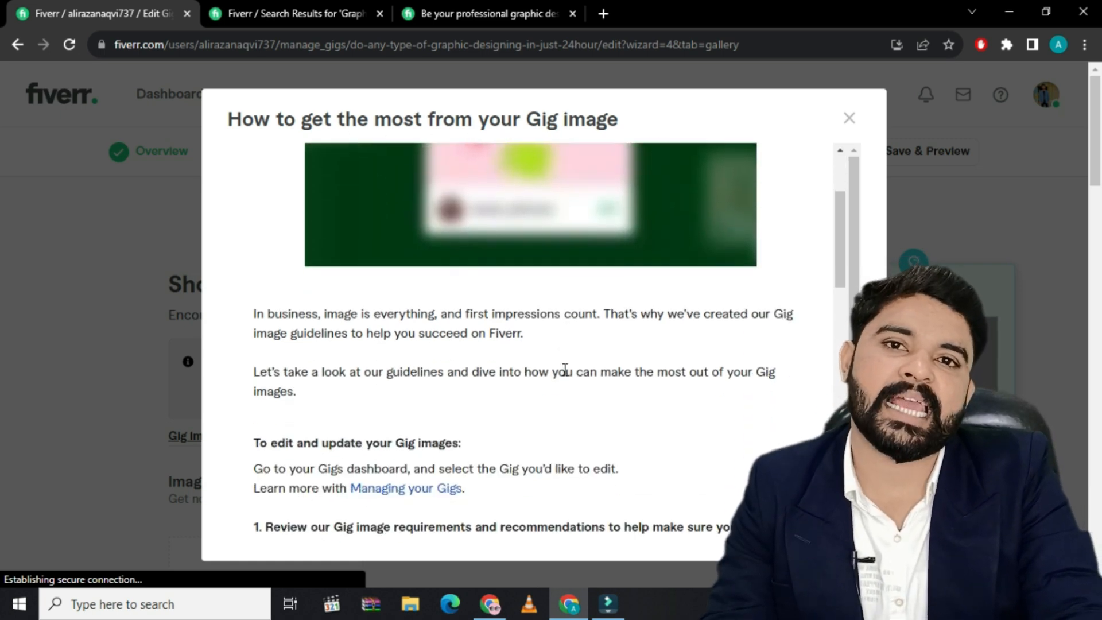
{"action": "scroll", "coordinate": [565, 369], "scroll_direction": "down", "scroll_amount": 6}
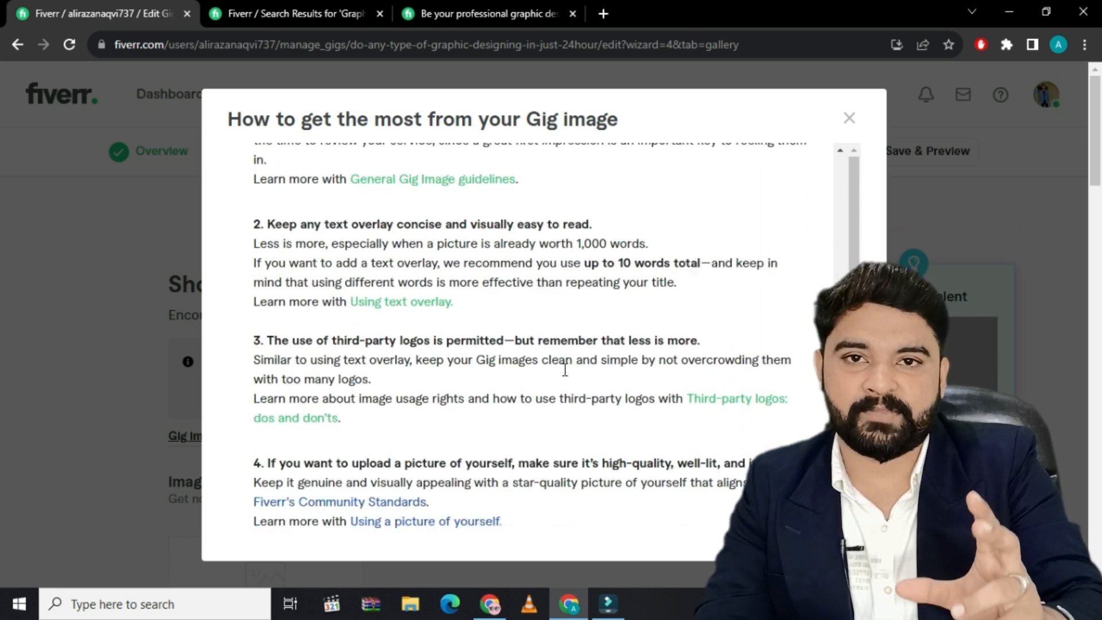
{"action": "scroll", "coordinate": [565, 370], "scroll_direction": "down", "scroll_amount": 6}
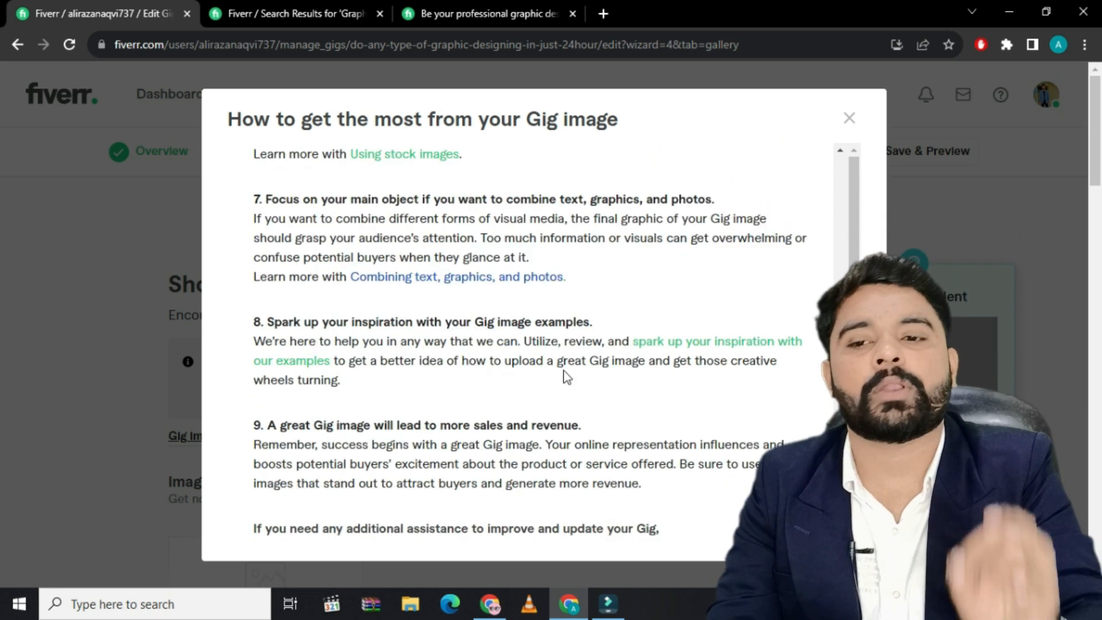
{"action": "scroll", "coordinate": [566, 378], "scroll_direction": "down", "scroll_amount": 3}
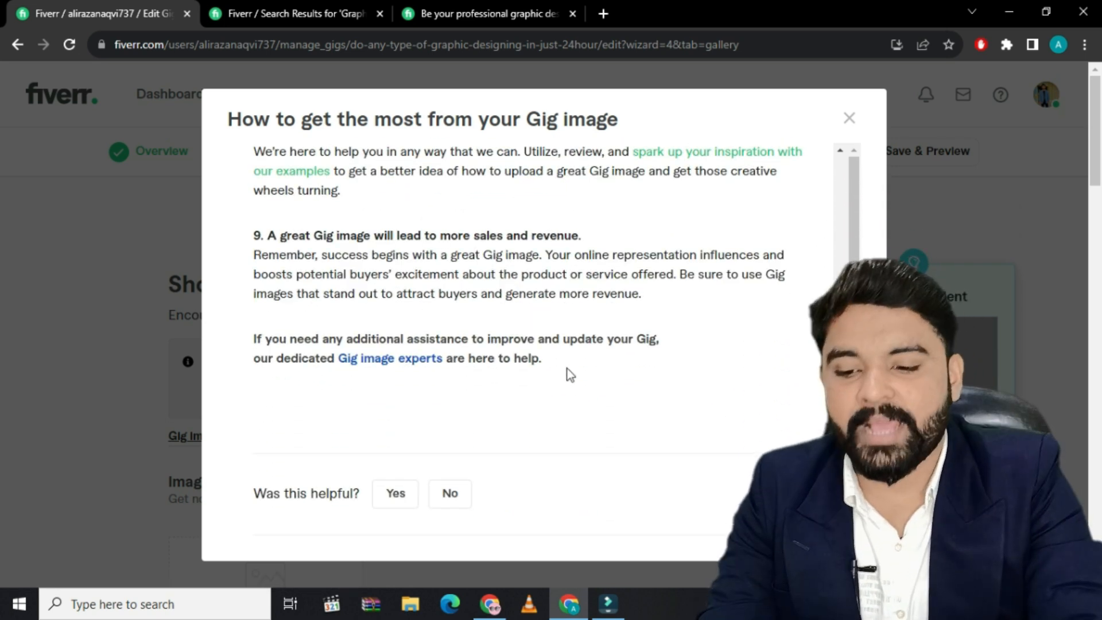
{"action": "scroll", "coordinate": [568, 372], "scroll_direction": "down", "scroll_amount": 1}
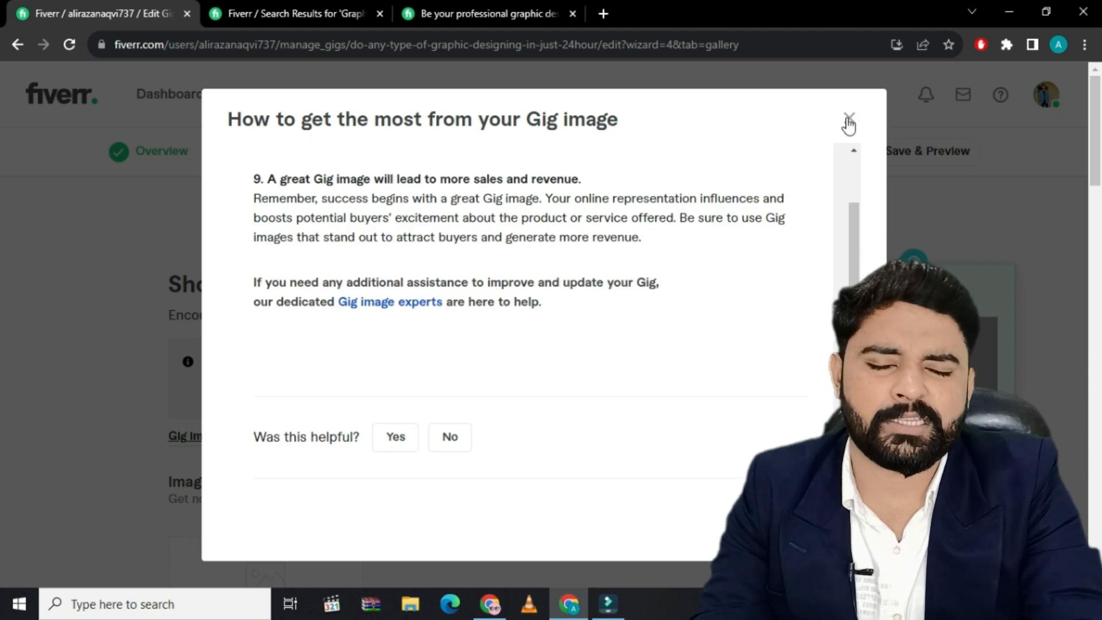
Close the Gig image guidelines and review the gallery's image, video and document upload sections
{"action": "left_click", "coordinate": [849, 123]}
{"action": "scroll", "coordinate": [276, 437], "scroll_direction": "down", "scroll_amount": 3}
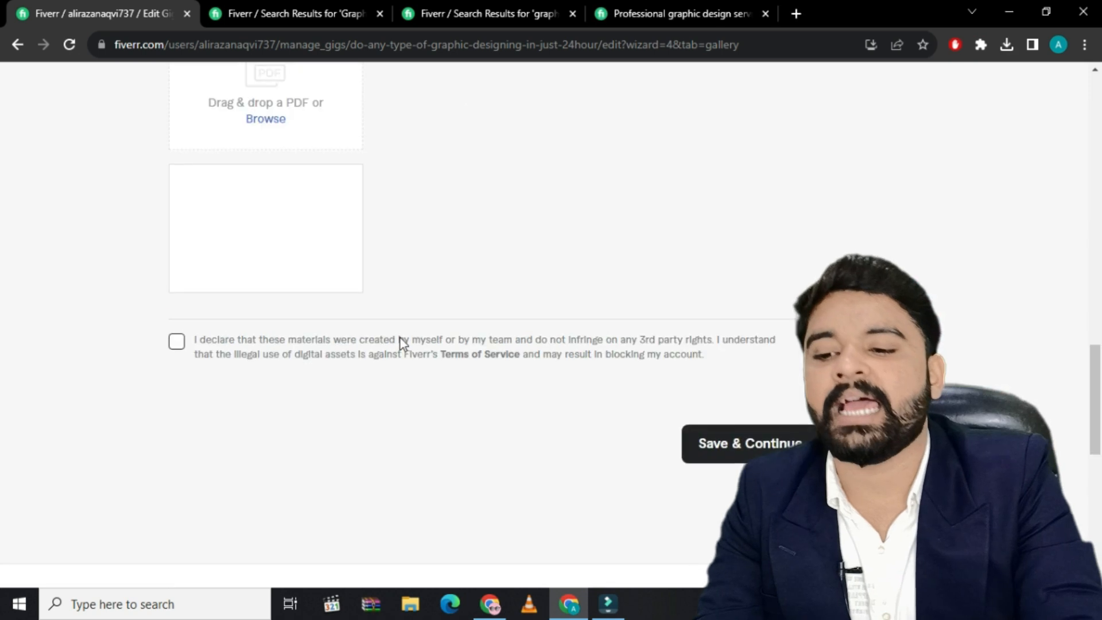
{"action": "scroll", "coordinate": [402, 345], "scroll_direction": "up", "scroll_amount": 4}
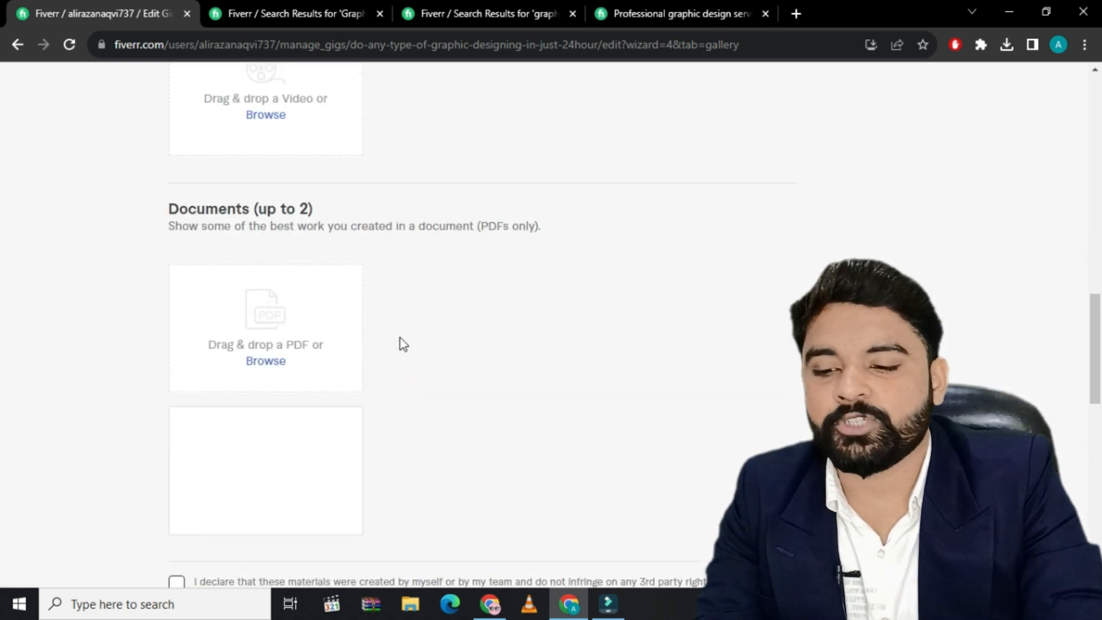
{"action": "scroll", "coordinate": [401, 339], "scroll_direction": "up", "scroll_amount": 4}
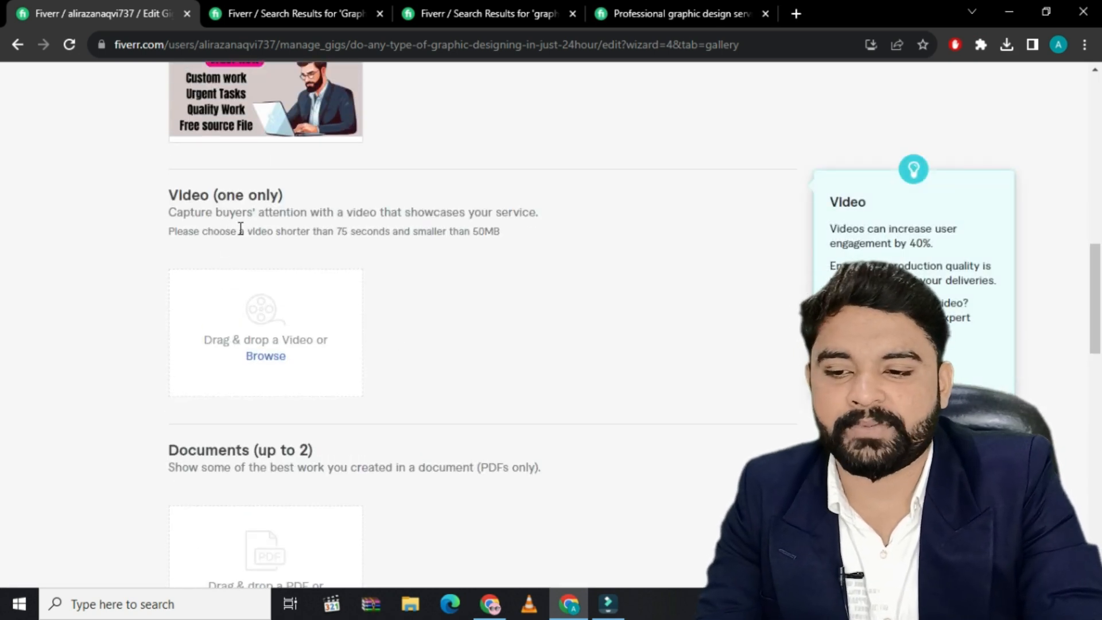
{"action": "scroll", "coordinate": [279, 411], "scroll_direction": "down", "scroll_amount": 3}
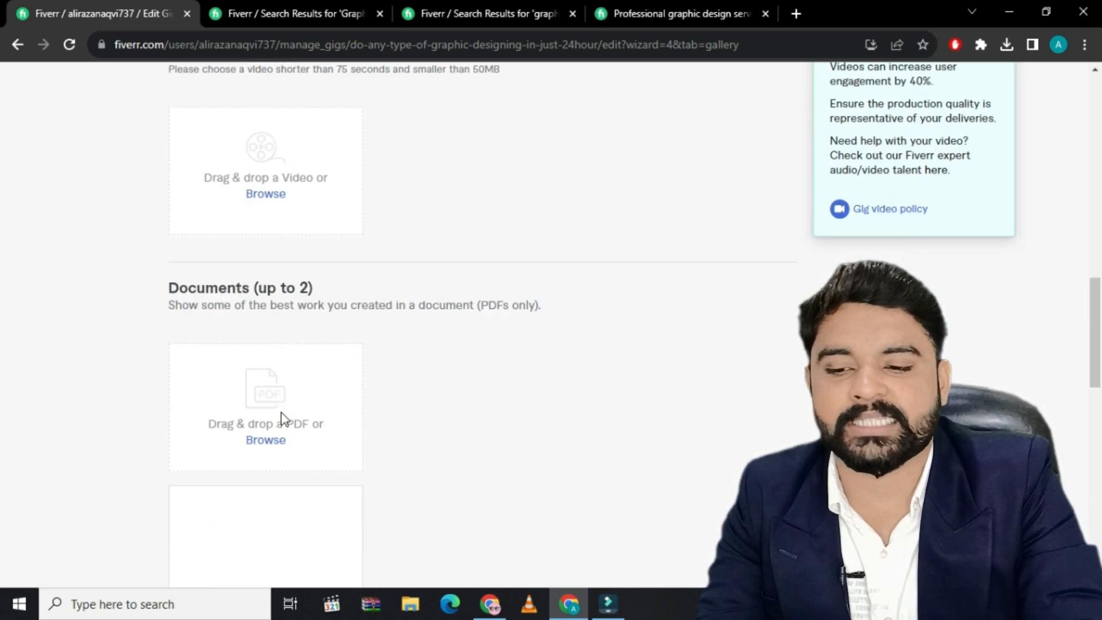
Accept the declaration that the materials are original work and try to save the gallery
{"action": "scroll", "coordinate": [283, 418], "scroll_direction": "down", "scroll_amount": 1}
{"action": "scroll", "coordinate": [315, 412], "scroll_direction": "down", "scroll_amount": 4}
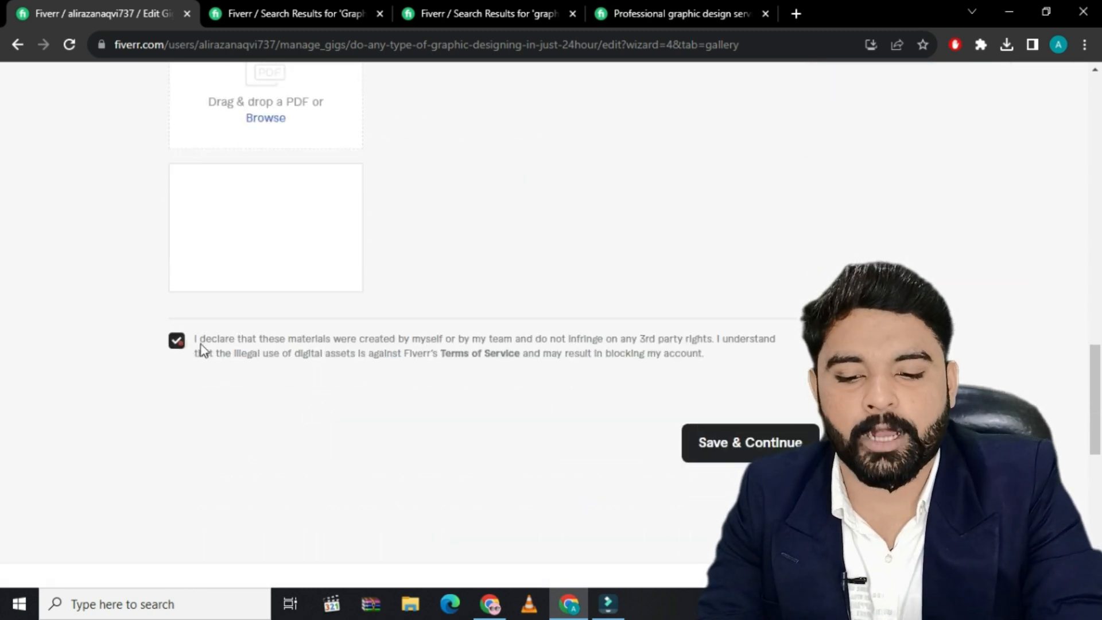
{"action": "left_click", "coordinate": [738, 443]}
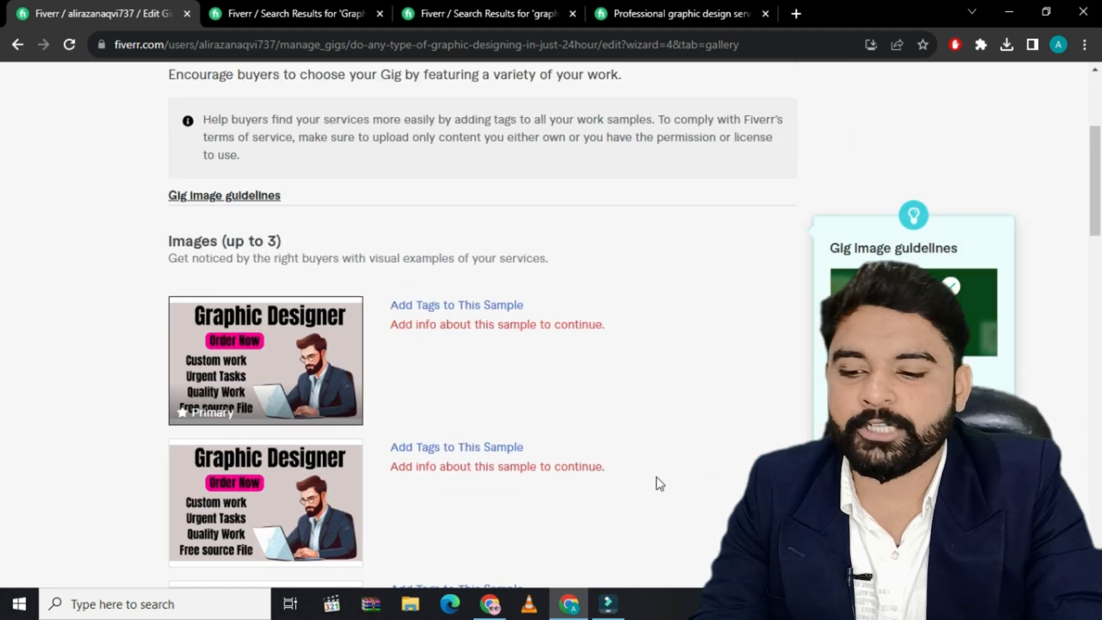
Open the tag details of the primary gig image and set its logo type to Monogram
{"action": "left_click", "coordinate": [490, 313]}
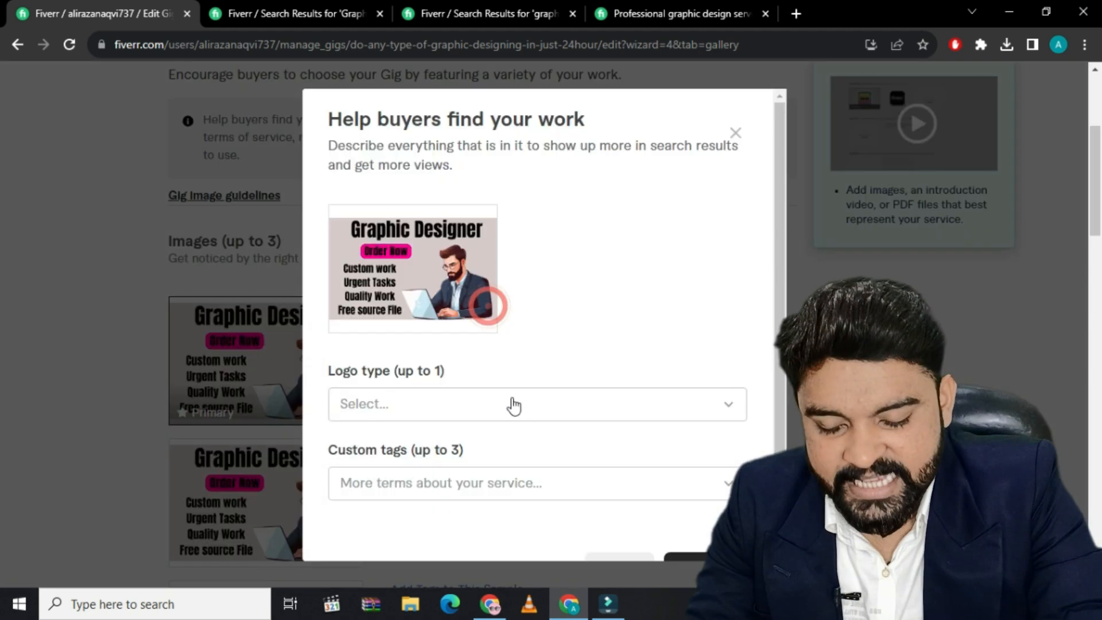
{"action": "left_click", "coordinate": [733, 405]}
{"action": "left_click", "coordinate": [464, 450]}
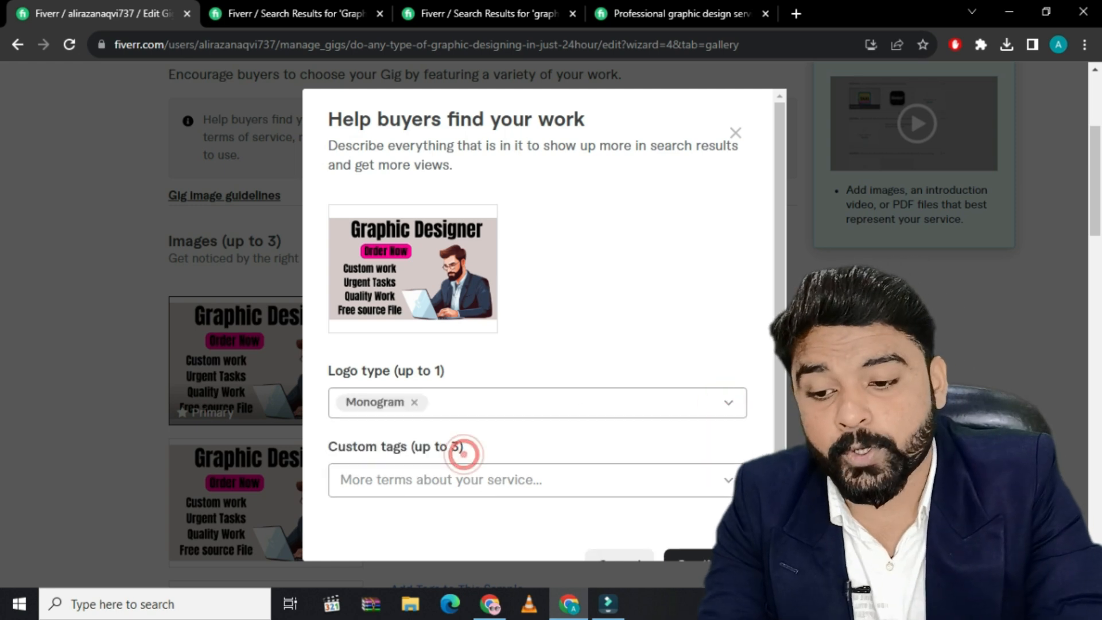
Find and add the suggested custom tag "Graphics Design" to the primary gig image
{"action": "left_click", "coordinate": [722, 481]}
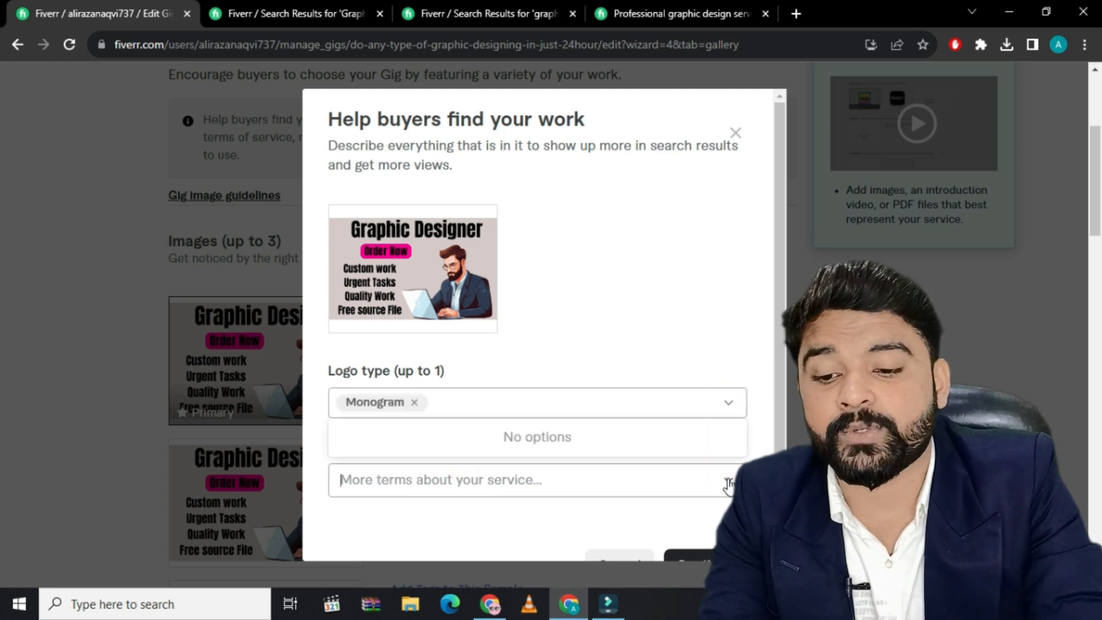
{"action": "left_click", "coordinate": [449, 478]}
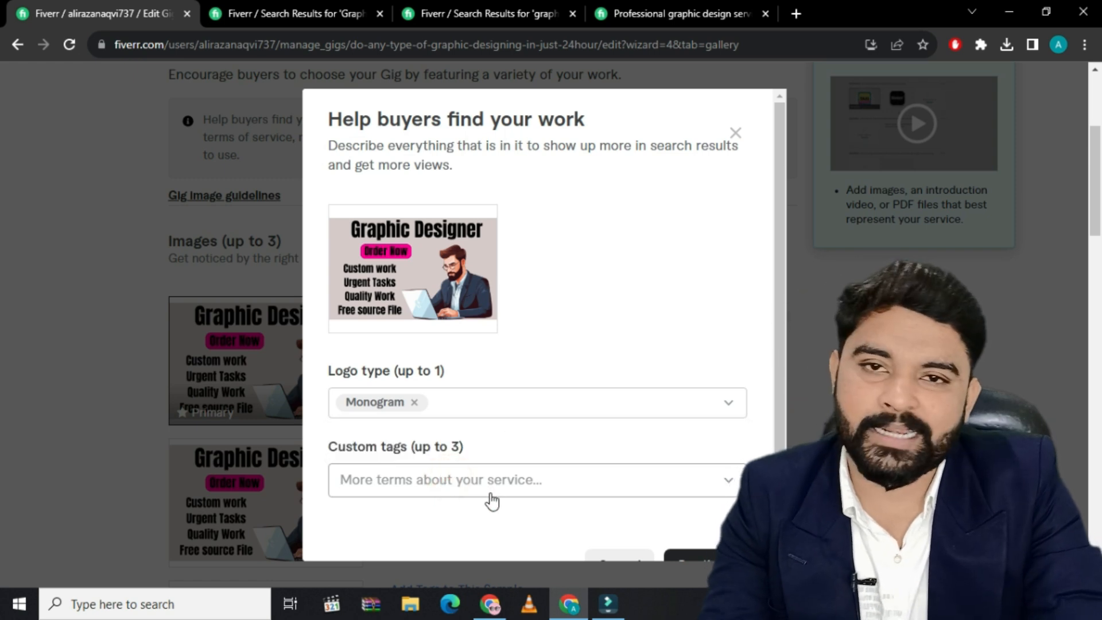
{"action": "type", "text": "G"}
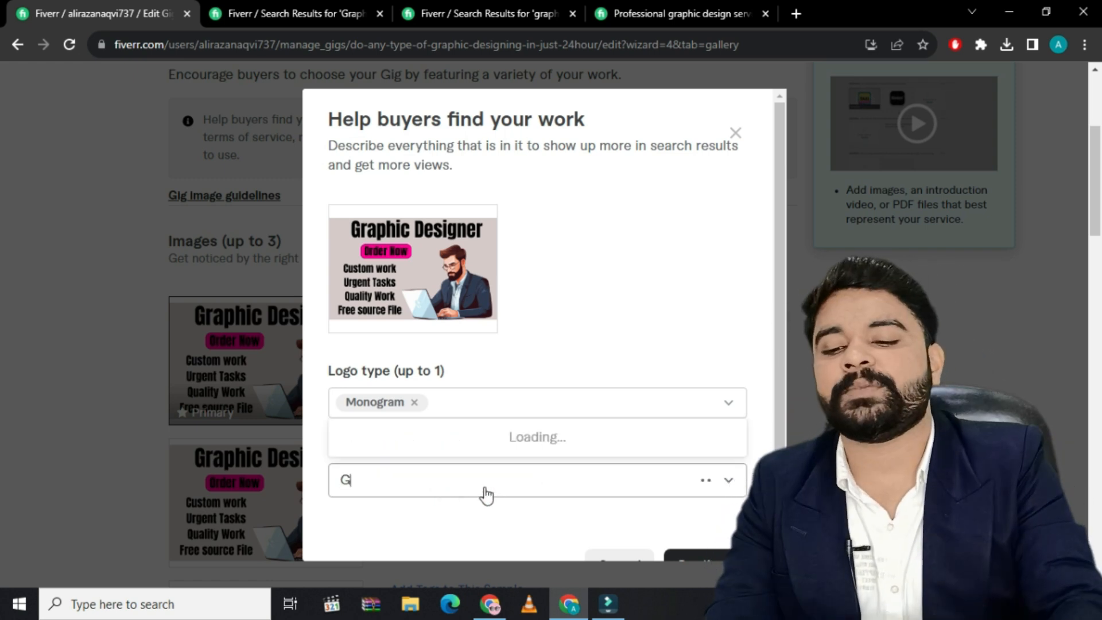
{"action": "type", "text": "rap"}
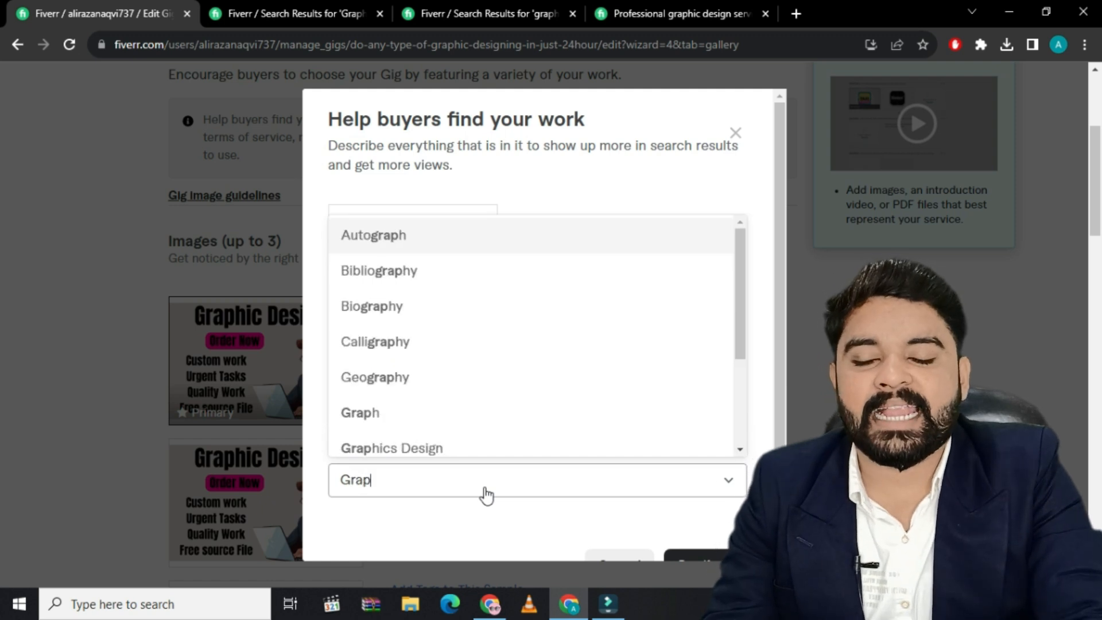
{"action": "type", "text": "hic"}
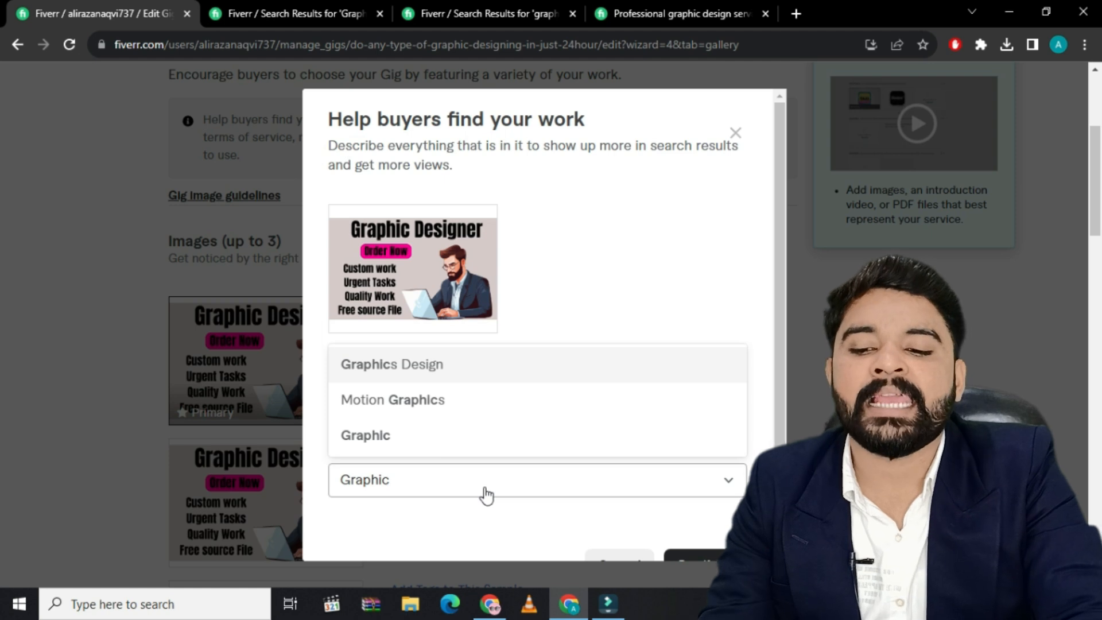
{"action": "left_click", "coordinate": [457, 363]}
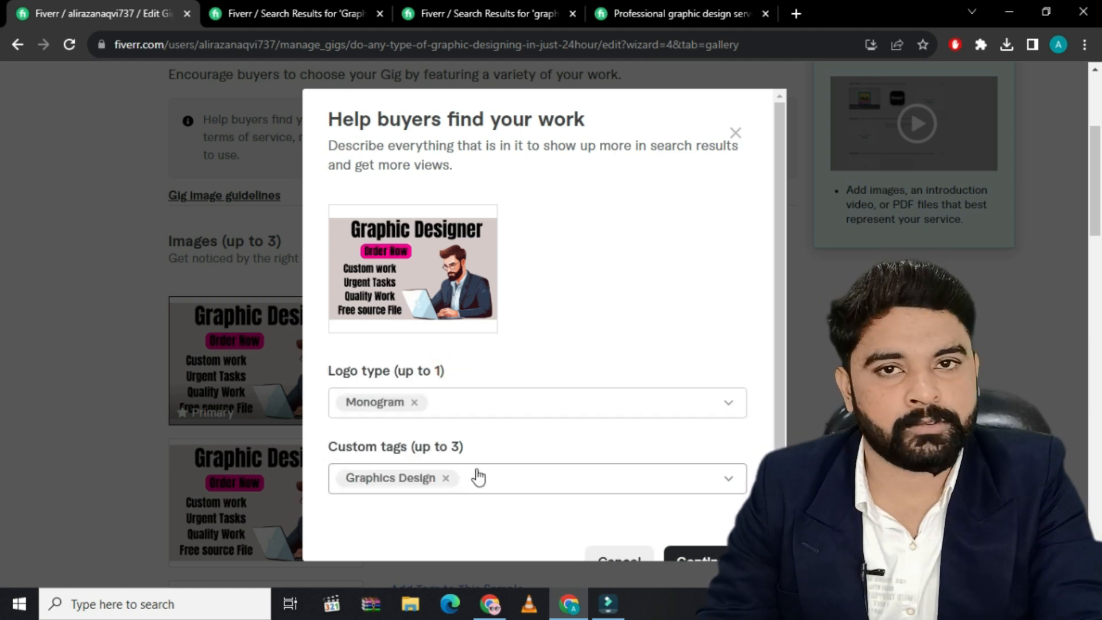
Add "Social Media Post" as the second custom tag of the primary gig image
{"action": "type", "text": "Soc"}
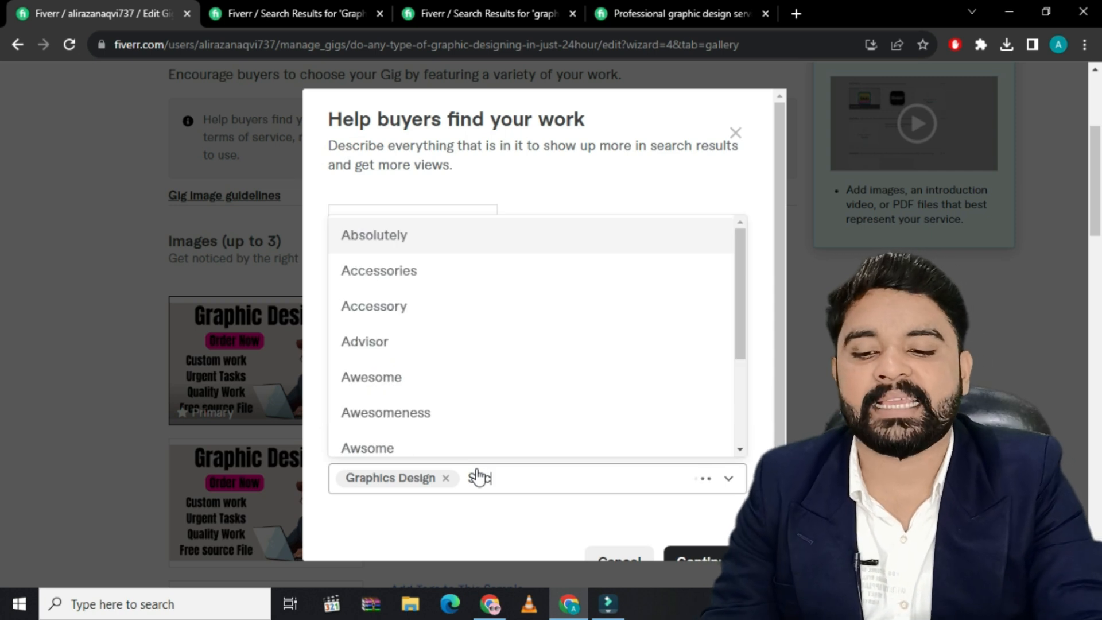
{"action": "type", "text": "ial media "}
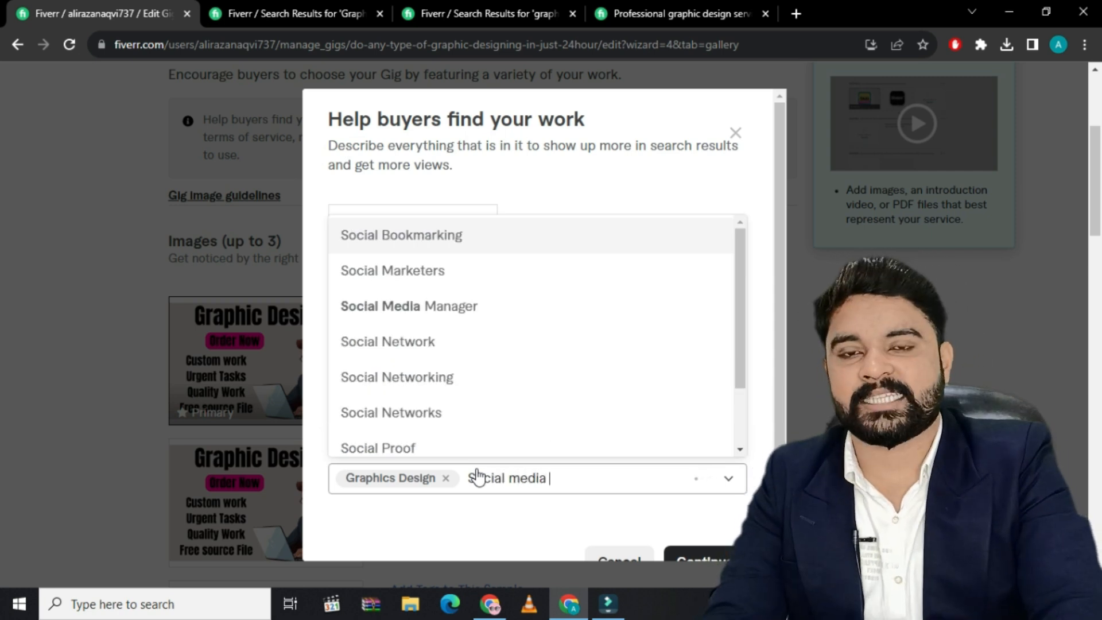
{"action": "type", "text": "post"}
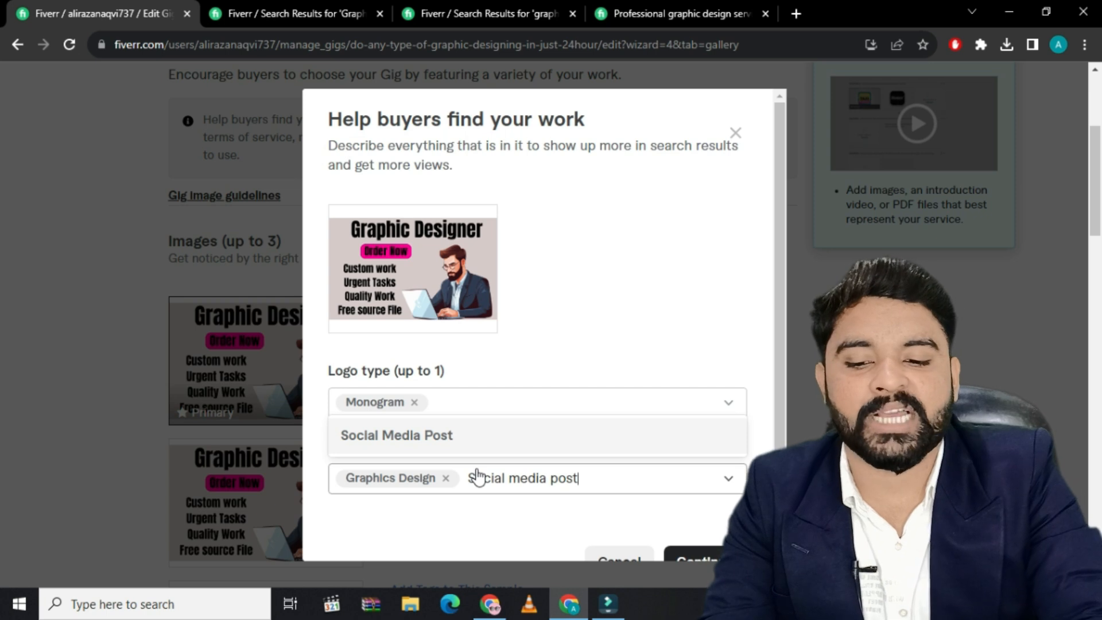
{"action": "left_click", "coordinate": [464, 445]}
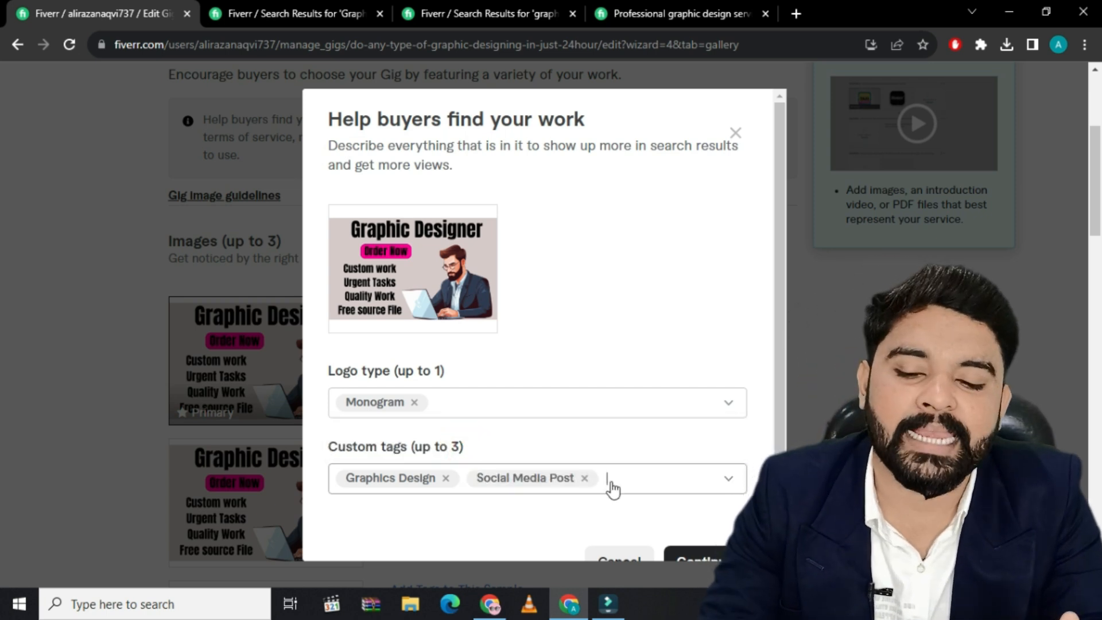
Add "3d Logo" as the third custom tag of the primary gig image and save its tags
{"action": "type", "text": "logo"}
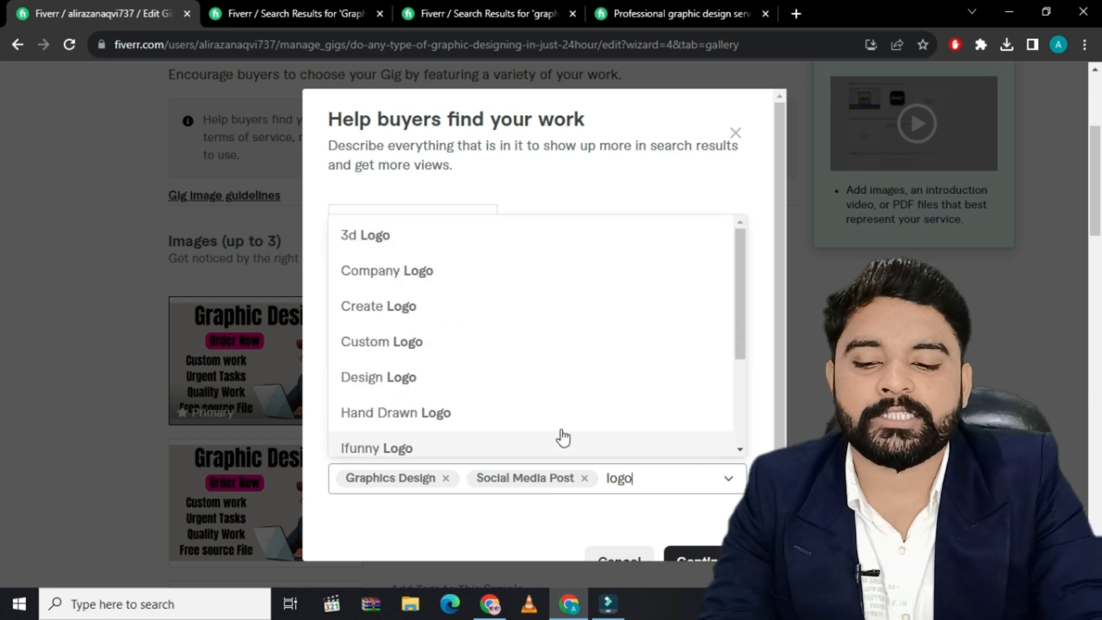
{"action": "left_click", "coordinate": [450, 236]}
{"action": "scroll", "coordinate": [659, 482], "scroll_direction": "down", "scroll_amount": 1}
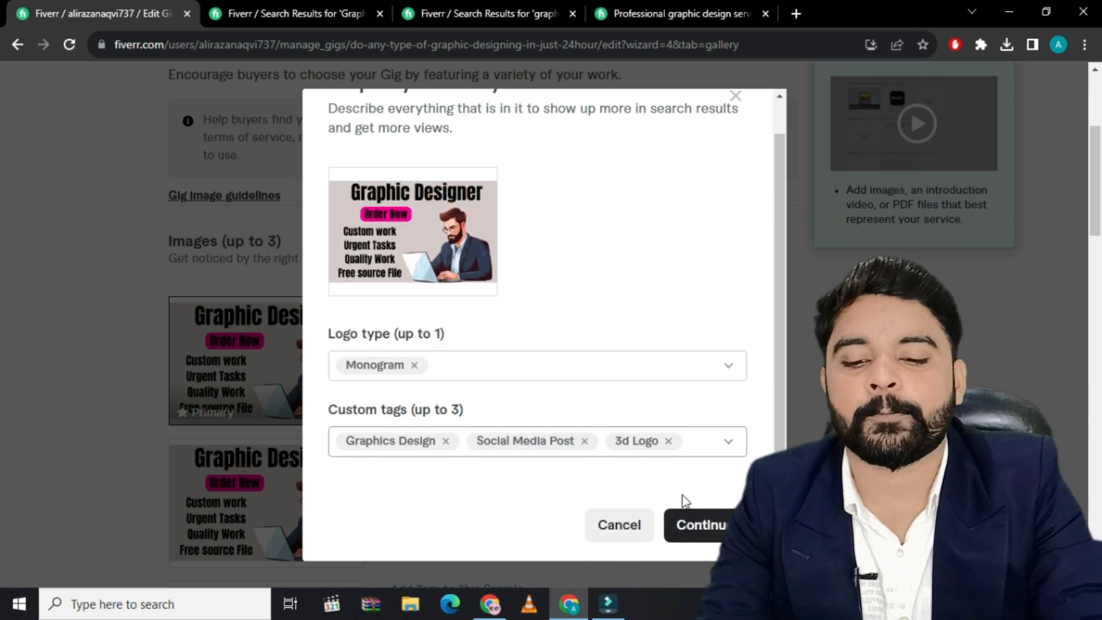
{"action": "left_click", "coordinate": [703, 525]}
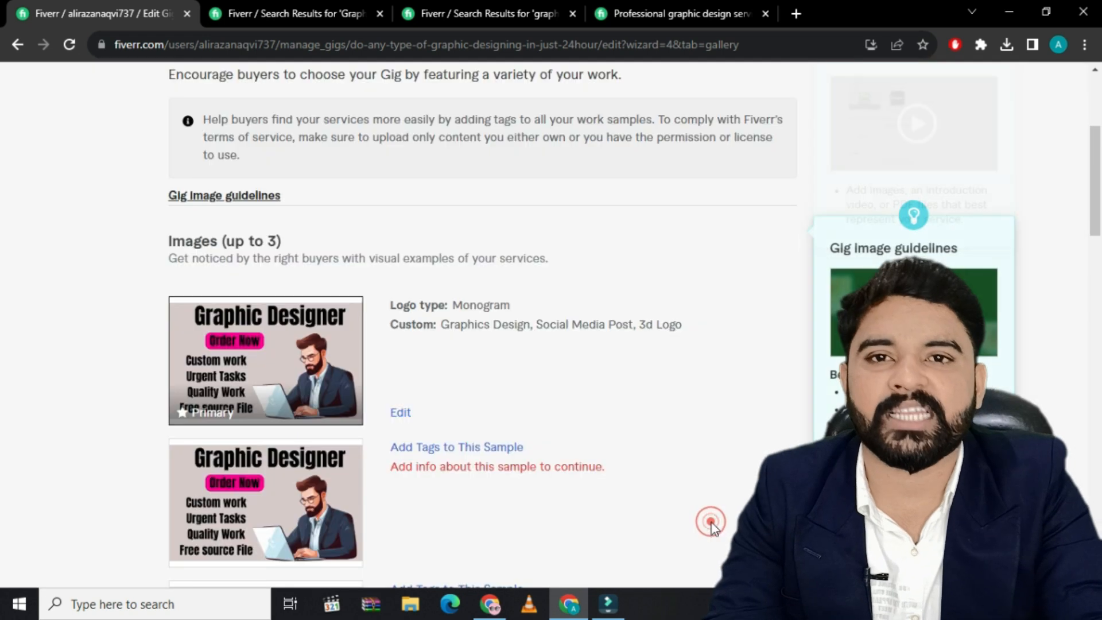
Open the tag details of the second gig image and set its logo type to Monogram
{"action": "scroll", "coordinate": [446, 468], "scroll_direction": "down", "scroll_amount": 3}
{"action": "left_click", "coordinate": [460, 285]}
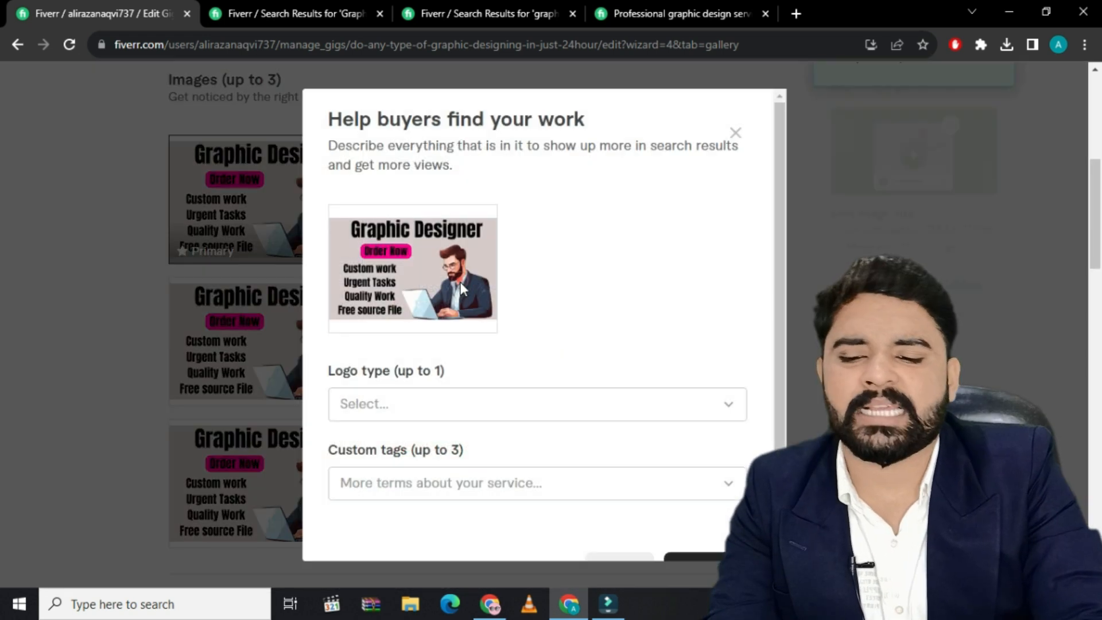
{"action": "left_click", "coordinate": [454, 405]}
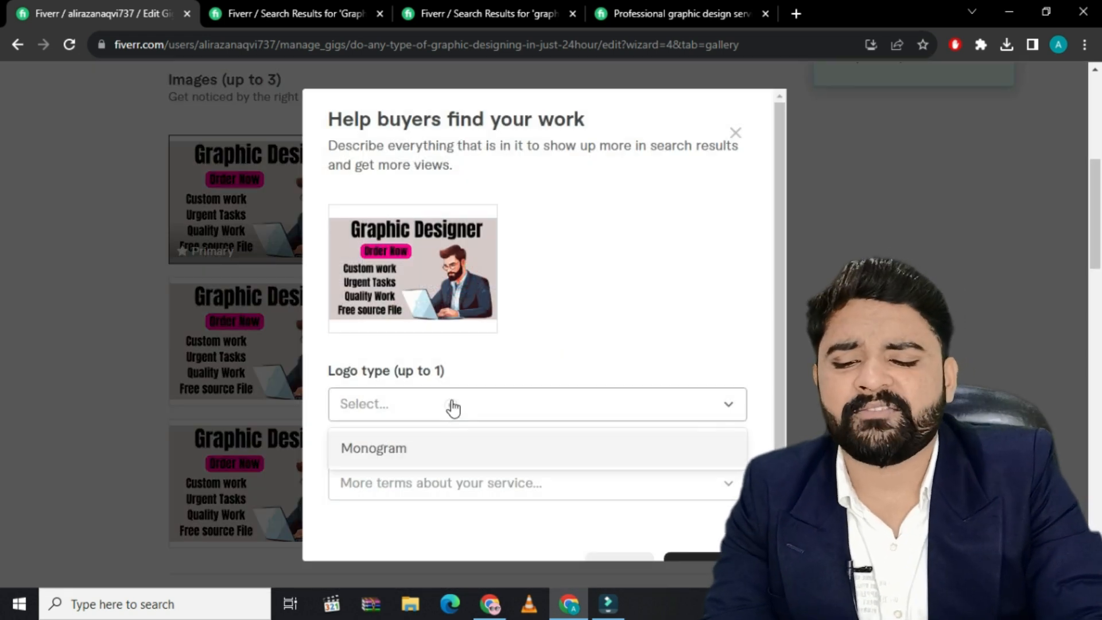
{"action": "left_click", "coordinate": [413, 449]}
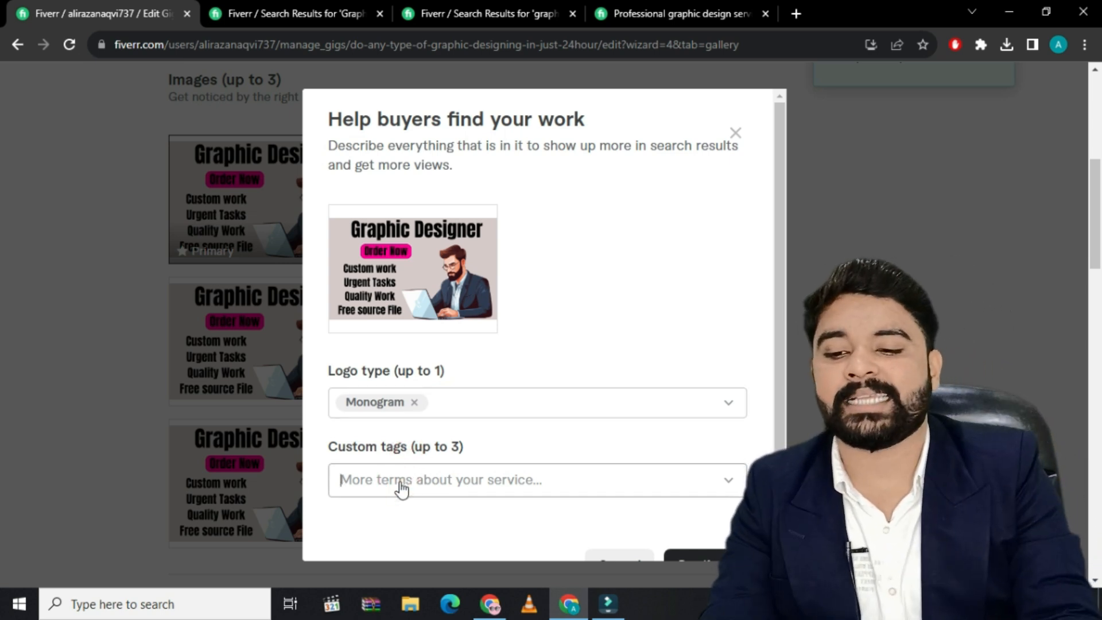
Add the custom tags "Graphics Design" and "Social Media Post" to the second gig image
{"action": "type", "text": "g"}
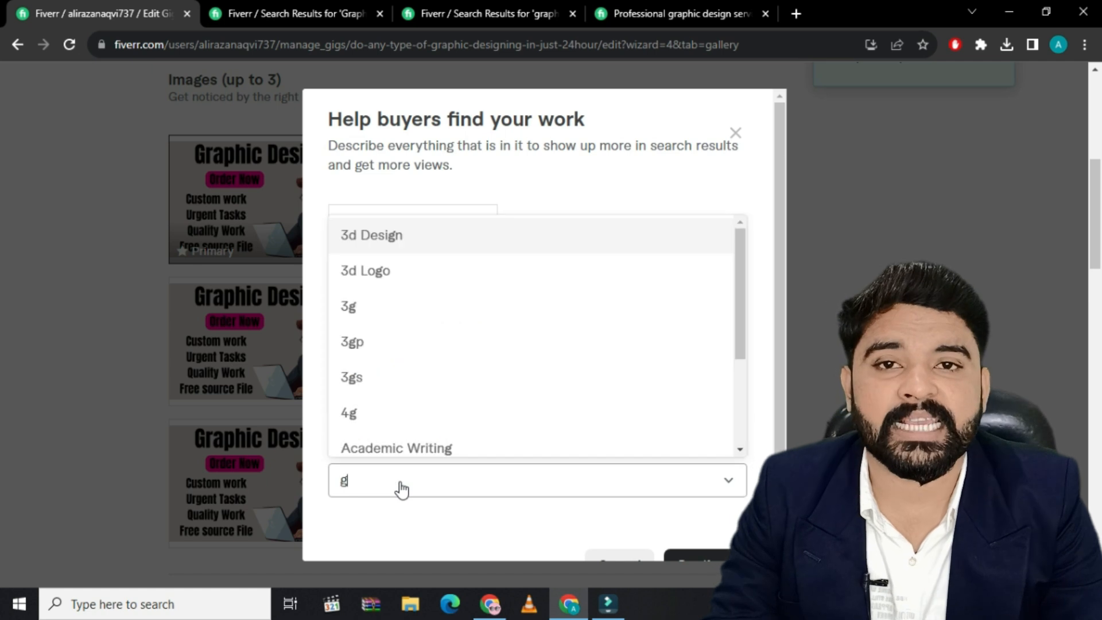
{"action": "type", "text": "raphic"}
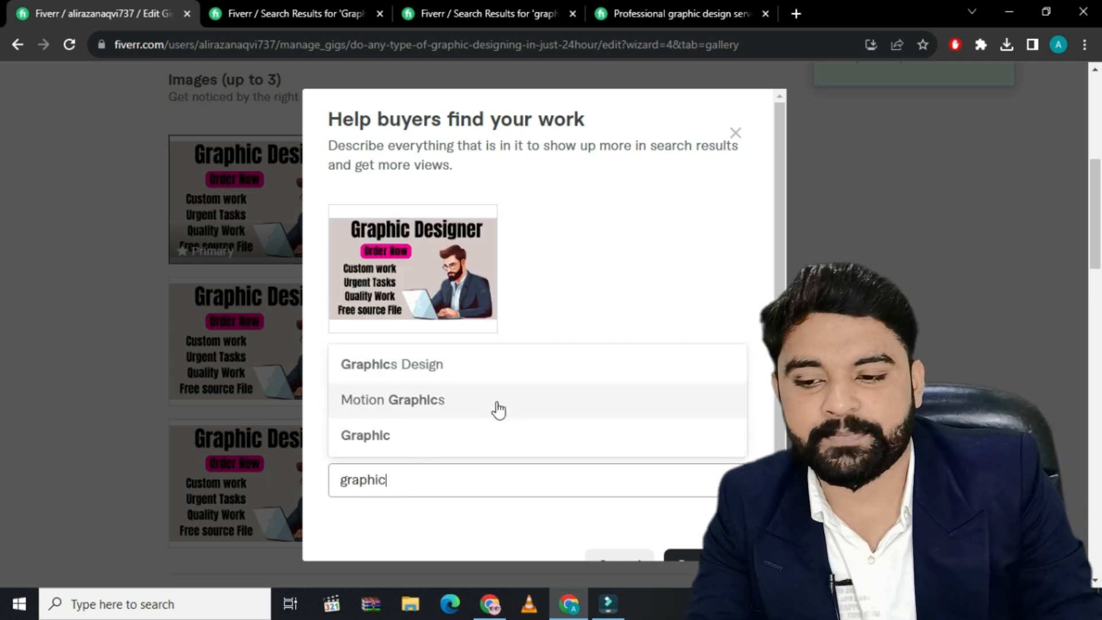
{"action": "left_click", "coordinate": [513, 370]}
{"action": "type", "text": "s"}
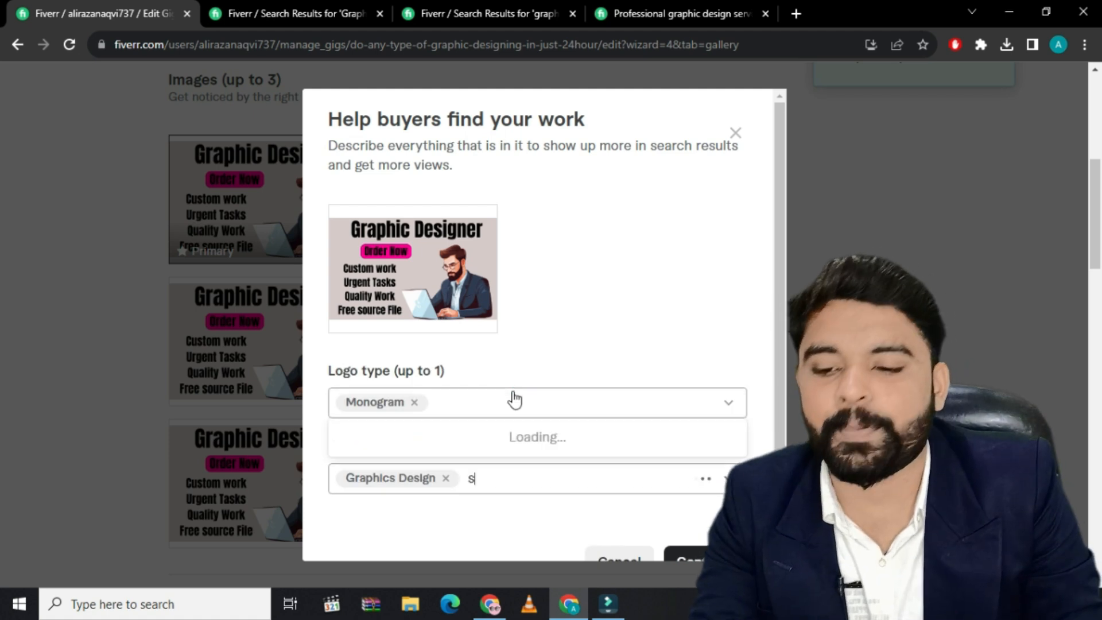
{"action": "type", "text": "ocial media post"}
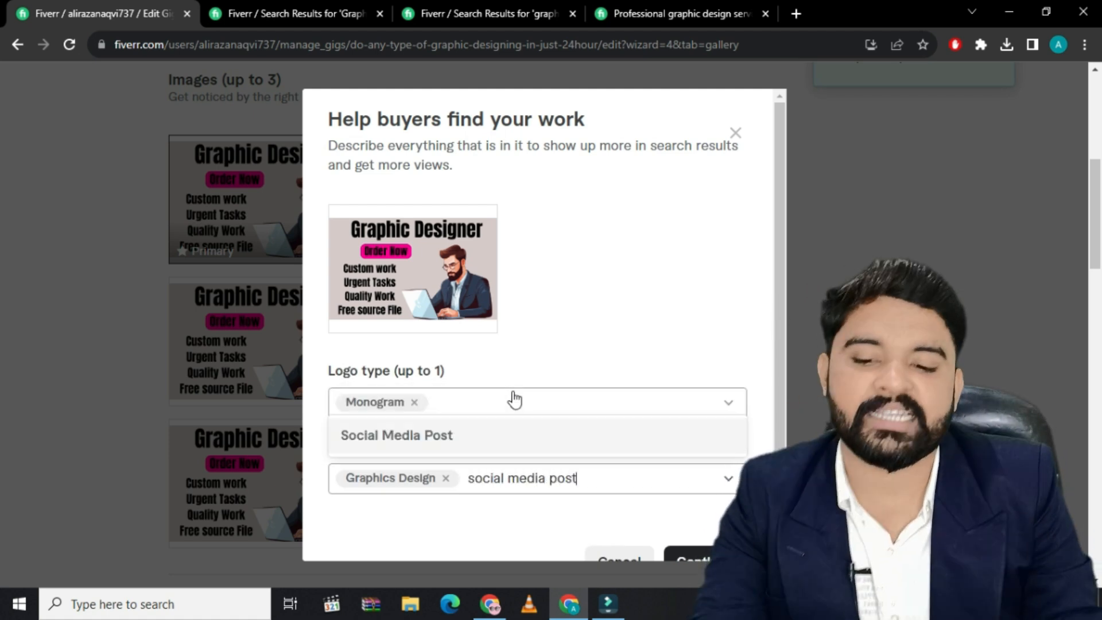
{"action": "left_click", "coordinate": [519, 432]}
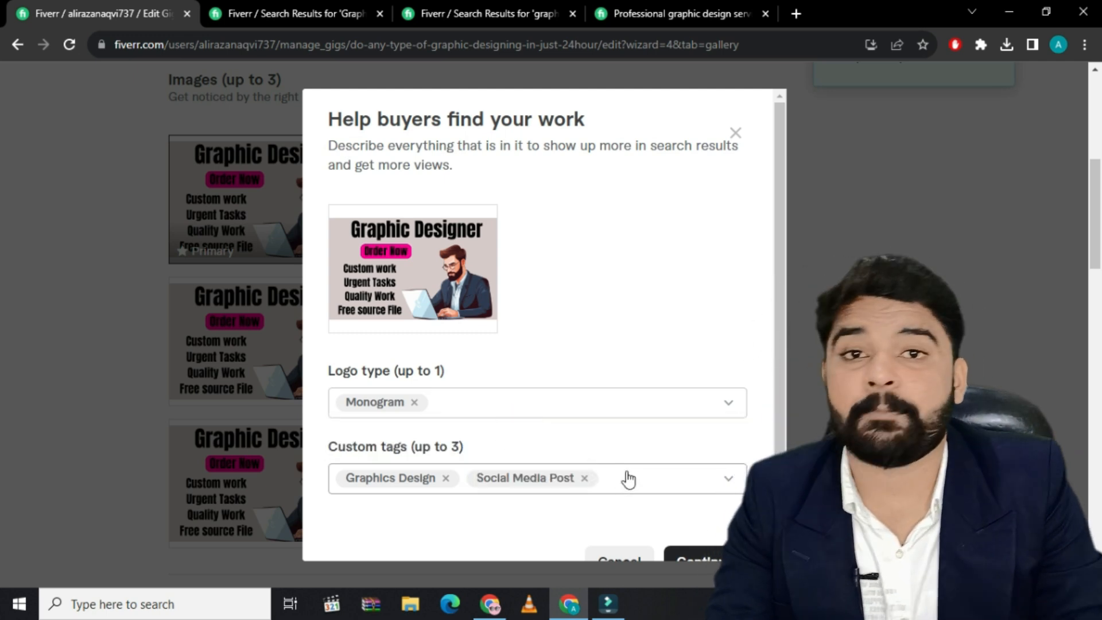
Add "3d Logo" as the second gig image's last custom tag and save its tags
{"action": "type", "text": "logo"}
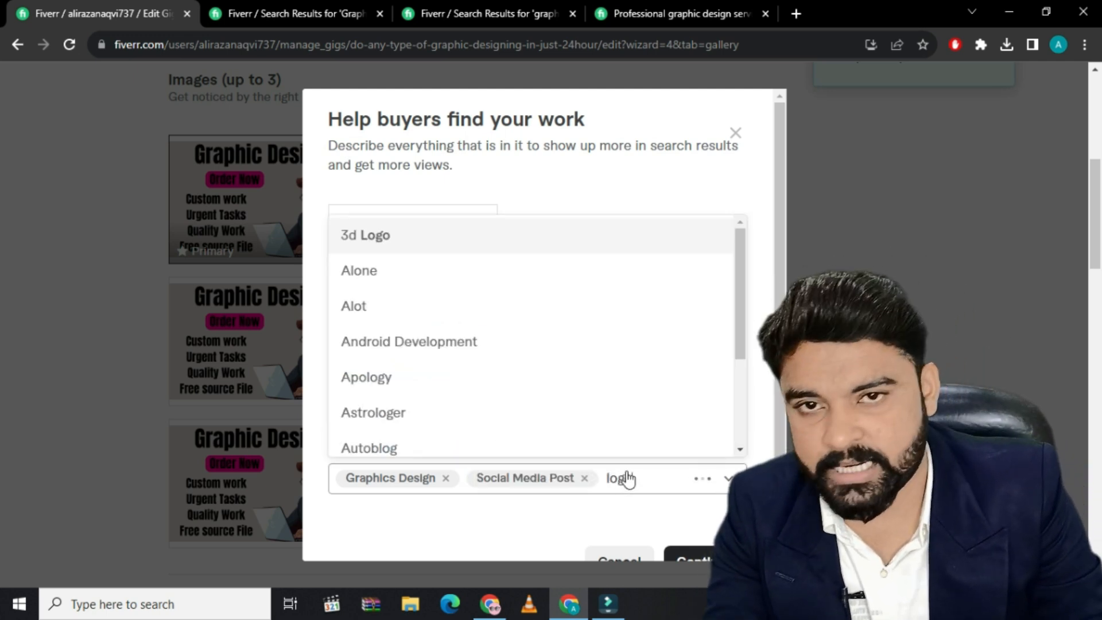
{"action": "left_click", "coordinate": [399, 238]}
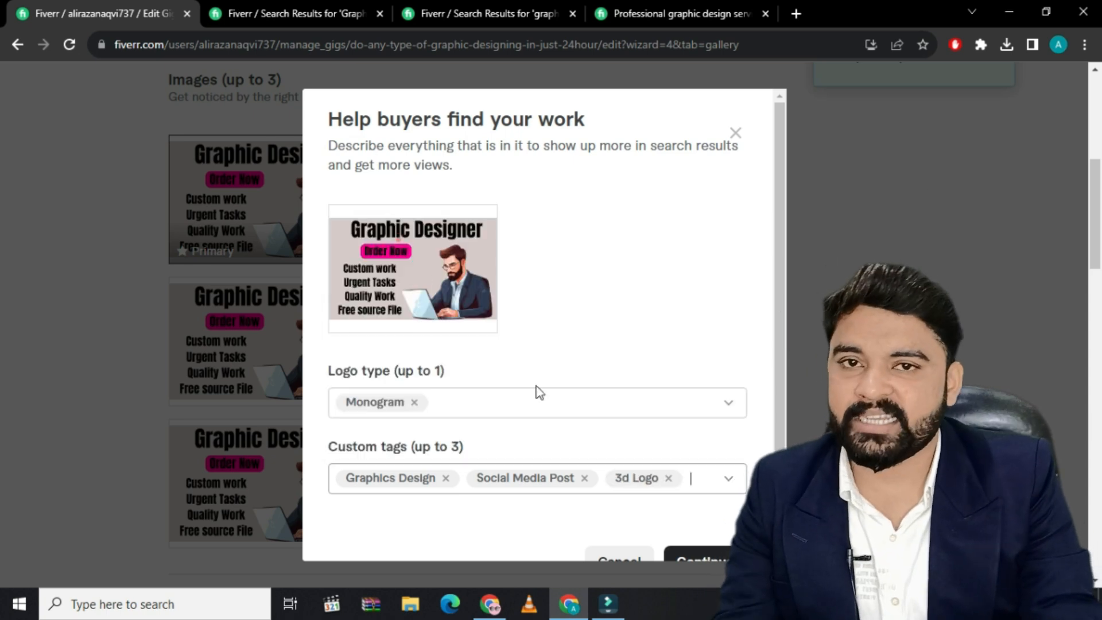
{"action": "scroll", "coordinate": [674, 522], "scroll_direction": "down", "scroll_amount": 1}
{"action": "left_click", "coordinate": [700, 533]}
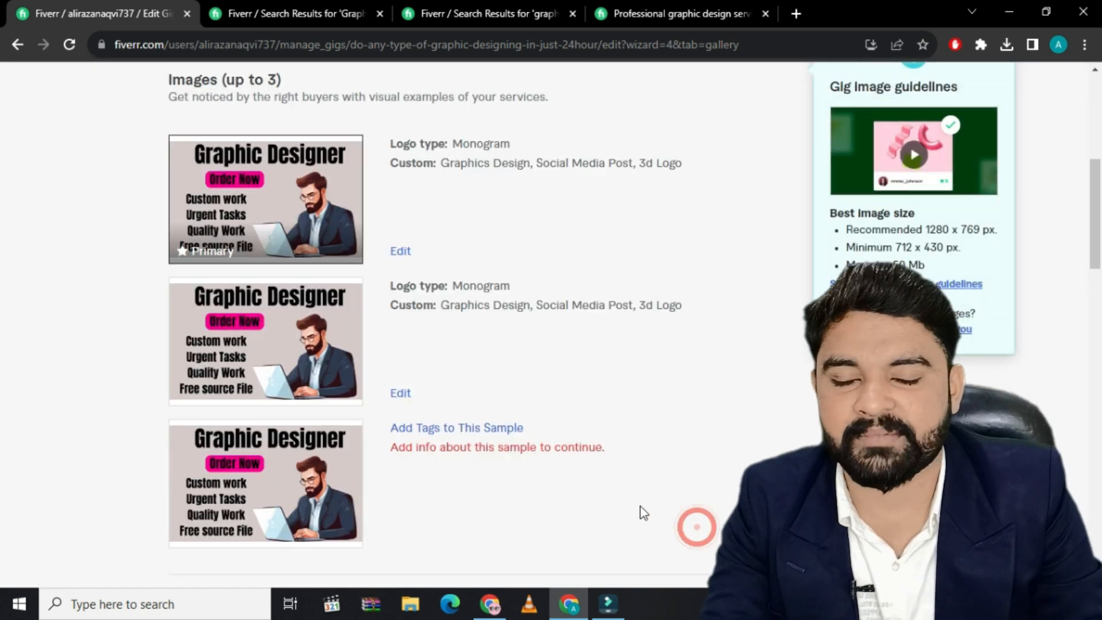
Open the tag details of the third gig image and set its logo type to Monogram
{"action": "left_click", "coordinate": [414, 428]}
{"action": "left_click", "coordinate": [404, 415]}
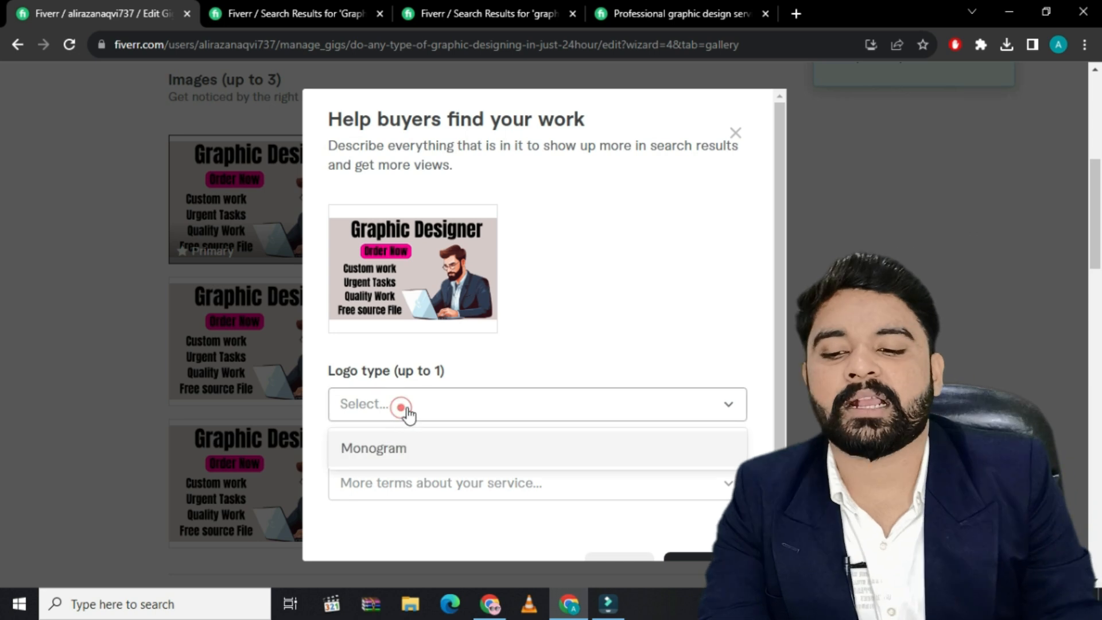
{"action": "left_click", "coordinate": [395, 449]}
Add the custom tags "Graphic Design" and "Social Media Post" to the third gig image
{"action": "left_click", "coordinate": [423, 488]}
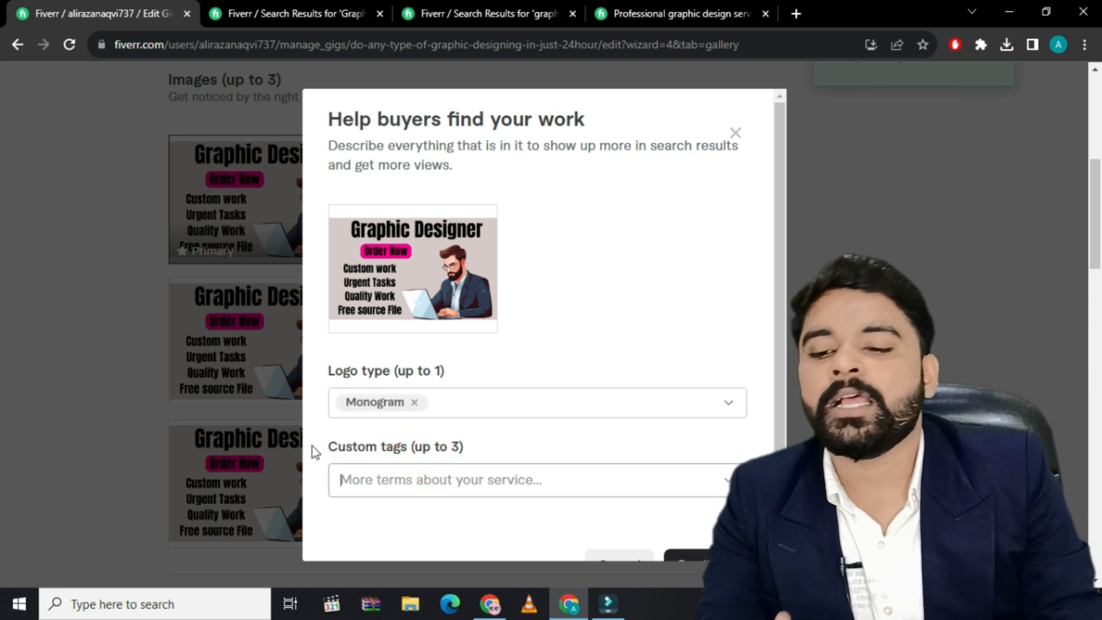
{"action": "type", "text": "grap"}
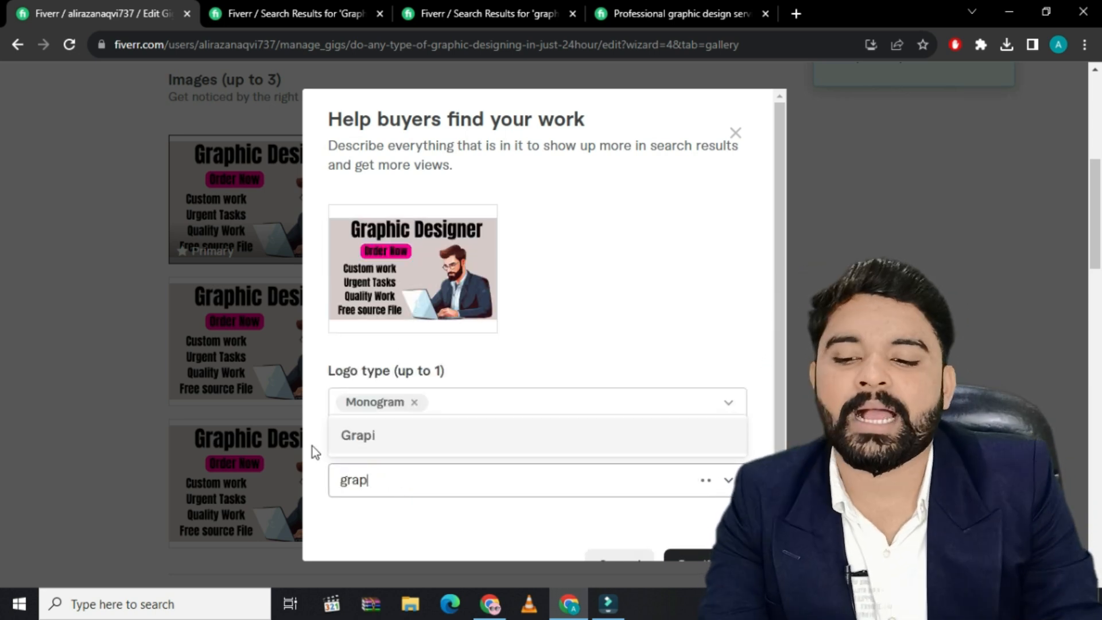
{"action": "type", "text": "hic design"}
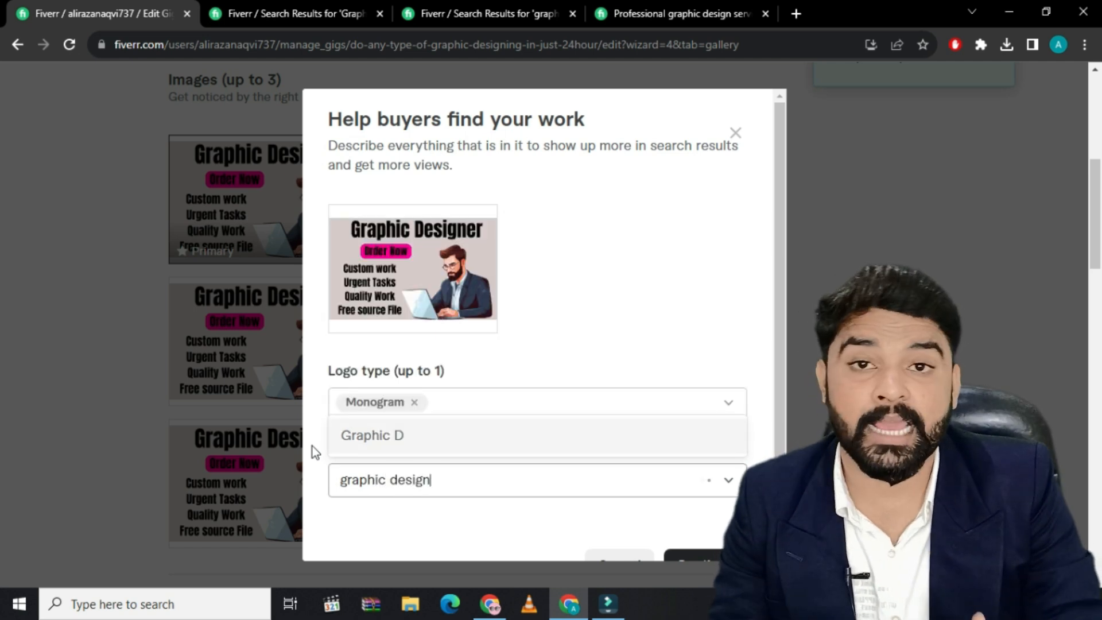
{"action": "key", "text": "Return"}
{"action": "type", "text": "s"}
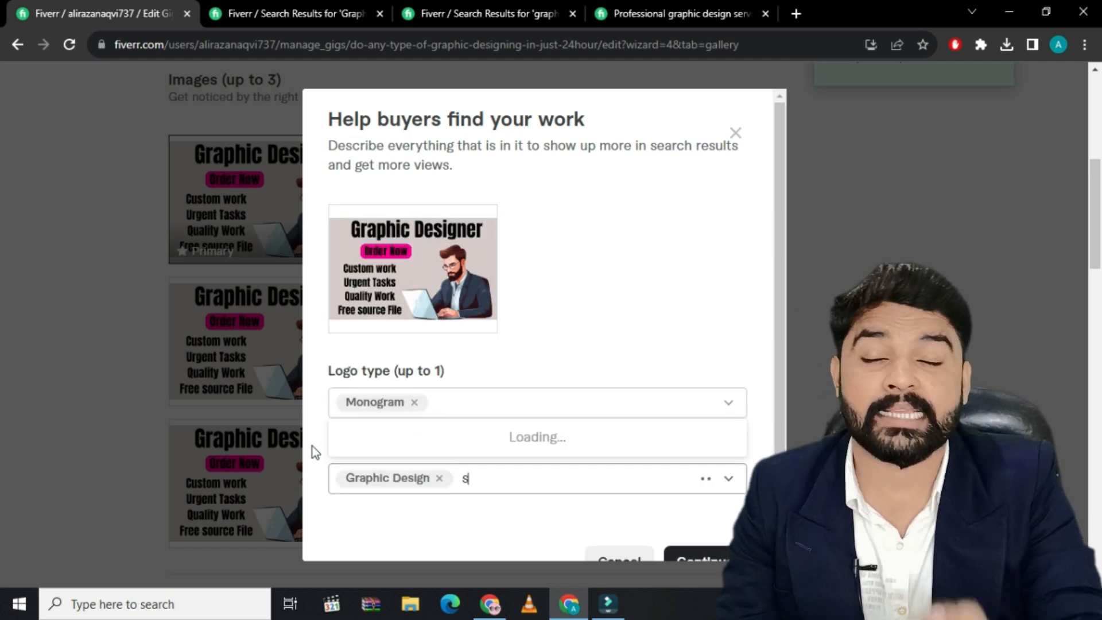
{"action": "type", "text": "ocial medi"}
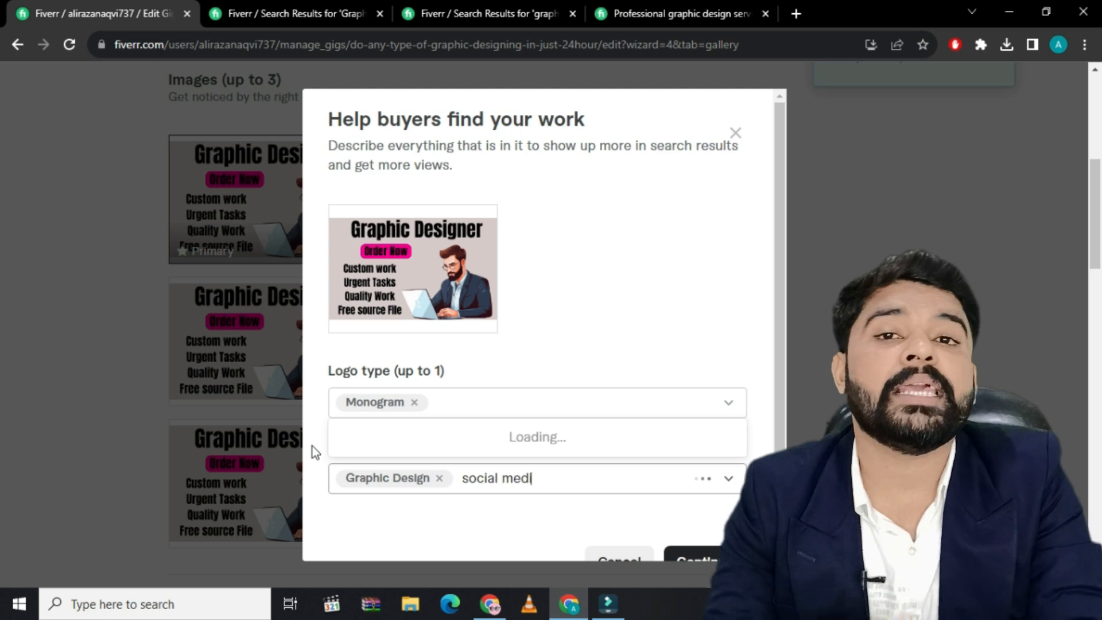
{"action": "type", "text": "a post"}
{"action": "key", "text": "Return"}
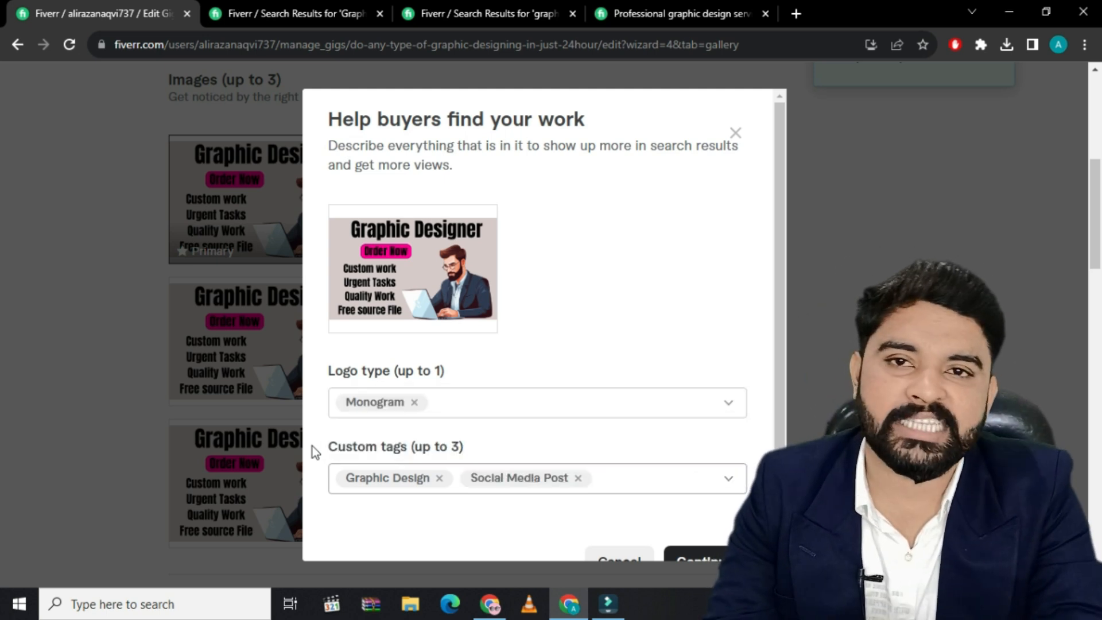
Add "3d Logo" as the third gig image's last custom tag and save its tags
{"action": "type", "text": "l"}
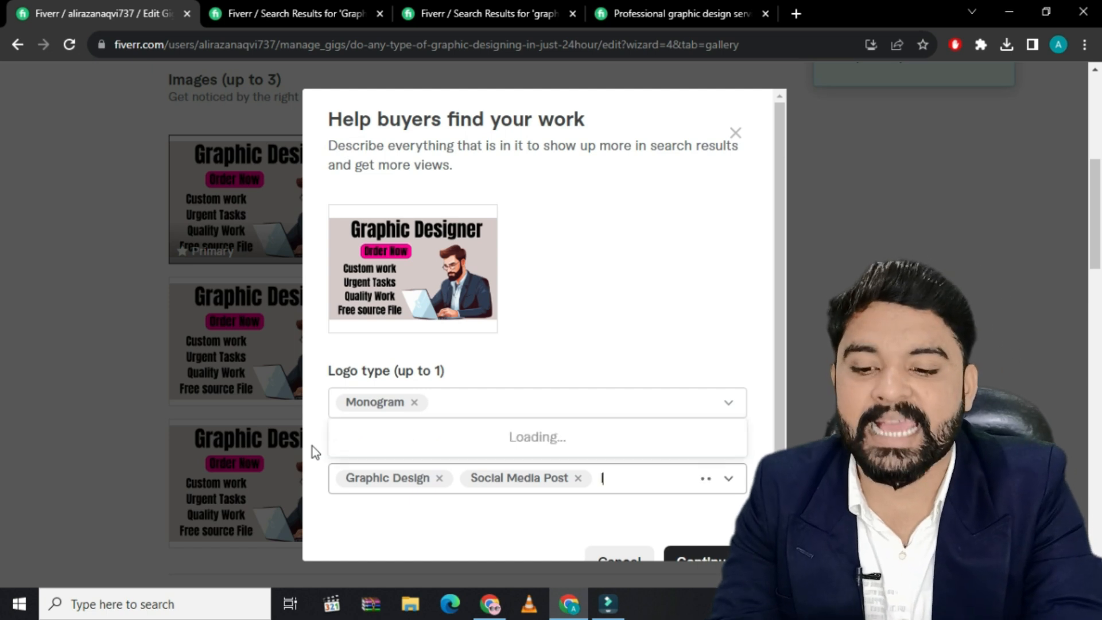
{"action": "type", "text": "ogo"}
{"action": "key", "text": "Return"}
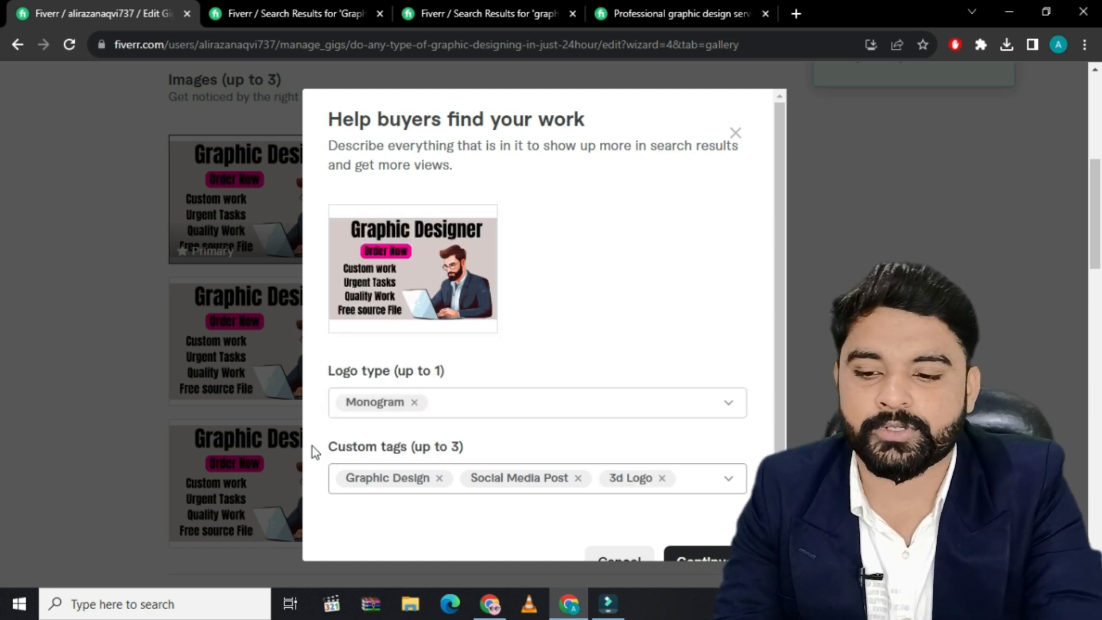
{"action": "scroll", "coordinate": [574, 459], "scroll_direction": "down", "scroll_amount": 1}
{"action": "left_click", "coordinate": [689, 523]}
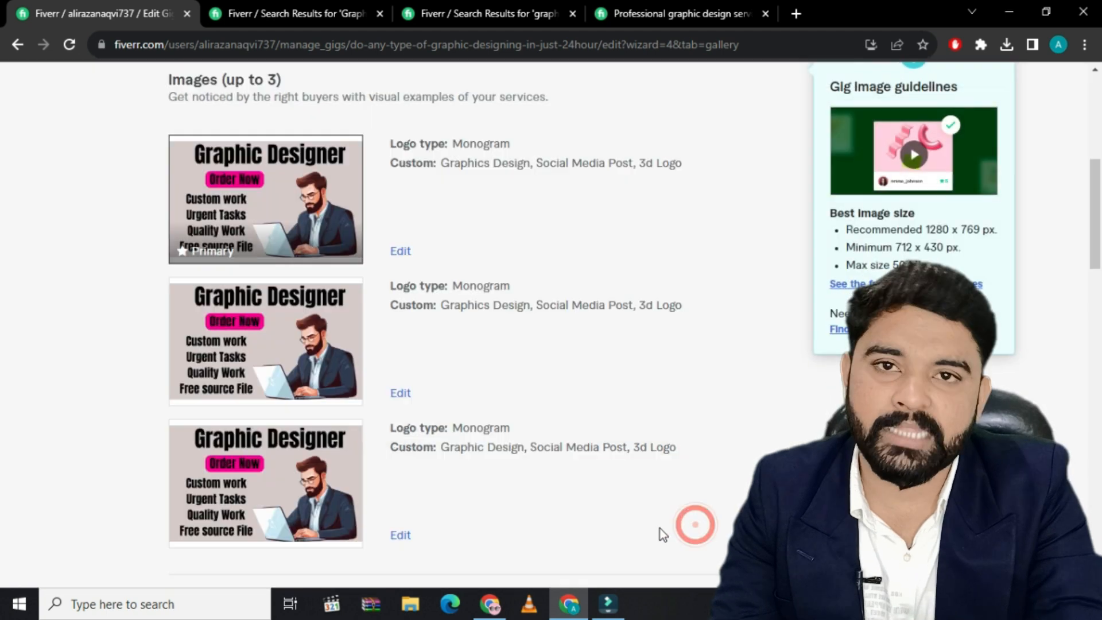
Leave the gig's video and document sections empty, then save the gallery and continue to publishing
{"action": "scroll", "coordinate": [439, 472], "scroll_direction": "down", "scroll_amount": 2}
{"action": "scroll", "coordinate": [439, 472], "scroll_direction": "down", "scroll_amount": 10}
{"action": "scroll", "coordinate": [441, 477], "scroll_direction": "up", "scroll_amount": 6}
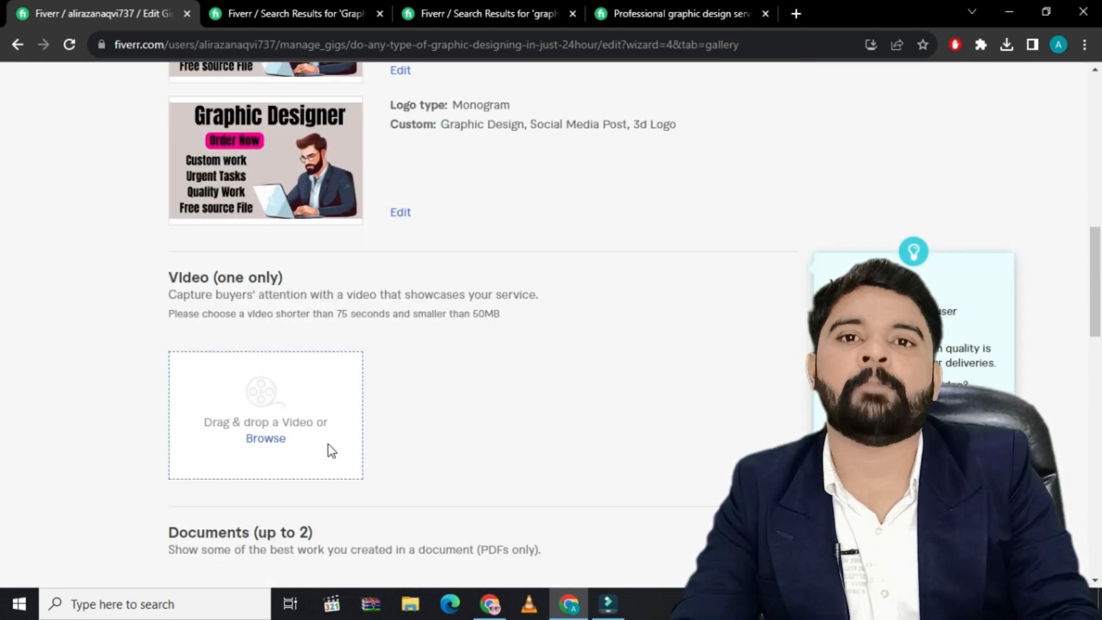
{"action": "scroll", "coordinate": [328, 445], "scroll_direction": "down", "scroll_amount": 9}
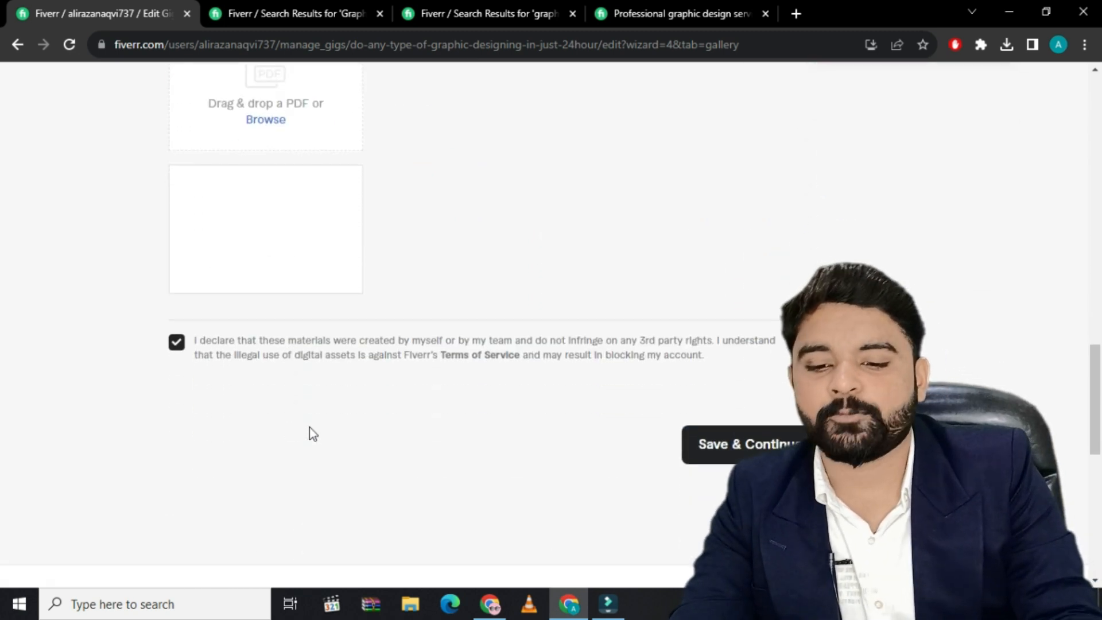
{"action": "left_click", "coordinate": [726, 459]}
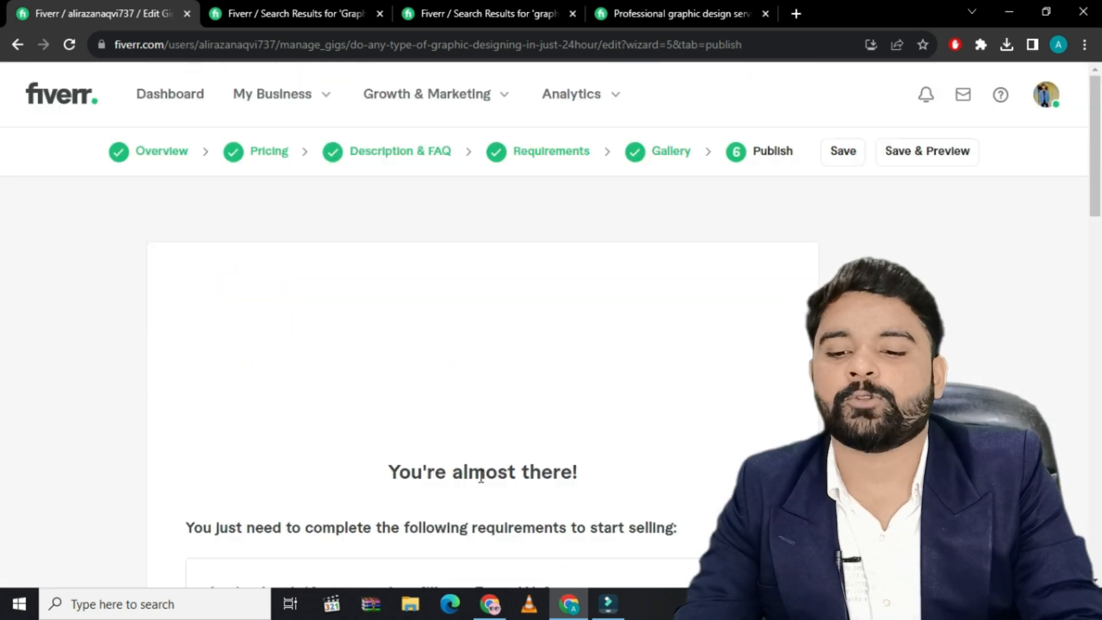
Answer No to the Form W-9 question about being a U.S. person, save the answer and dismiss the confirmation
{"action": "scroll", "coordinate": [380, 470], "scroll_direction": "down", "scroll_amount": 3}
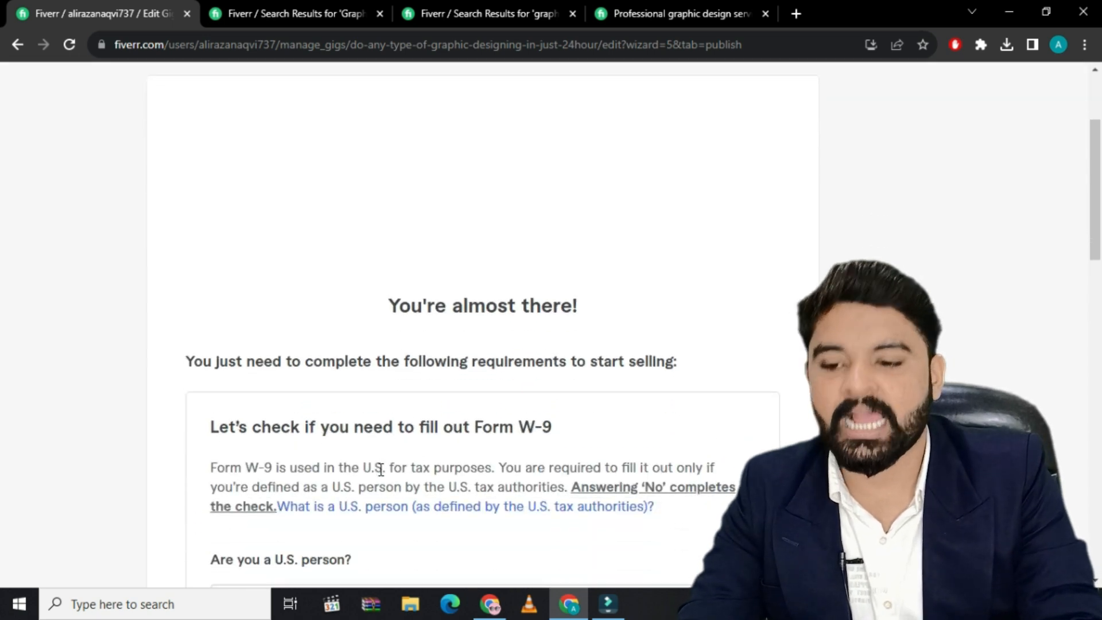
{"action": "scroll", "coordinate": [380, 468], "scroll_direction": "down", "scroll_amount": 3}
{"action": "scroll", "coordinate": [373, 472], "scroll_direction": "down", "scroll_amount": 2}
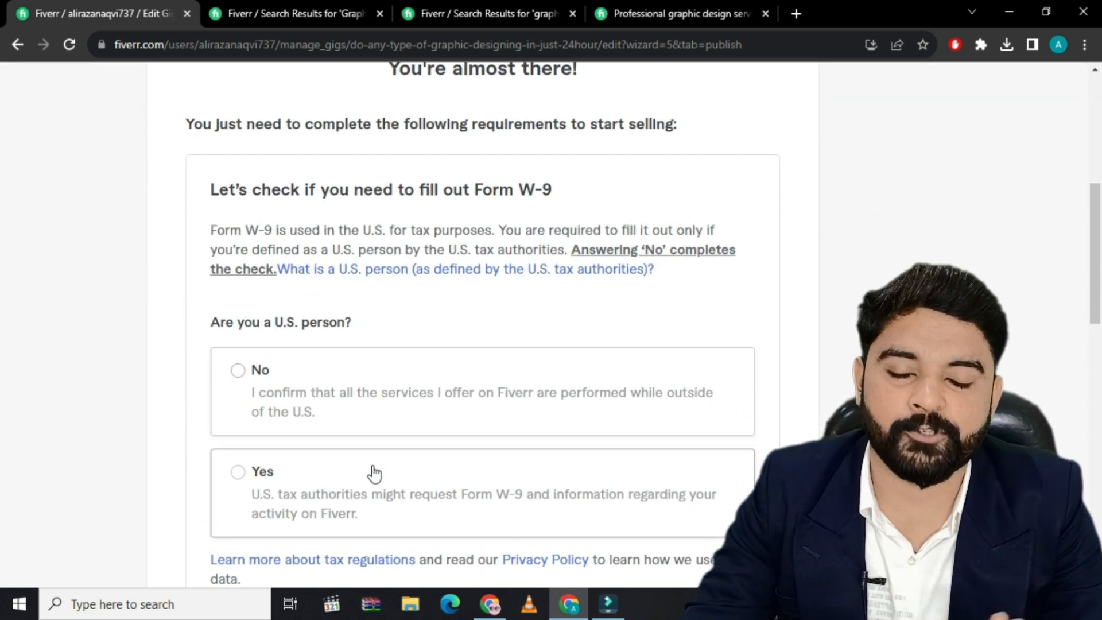
{"action": "scroll", "coordinate": [372, 473], "scroll_direction": "down", "scroll_amount": 3}
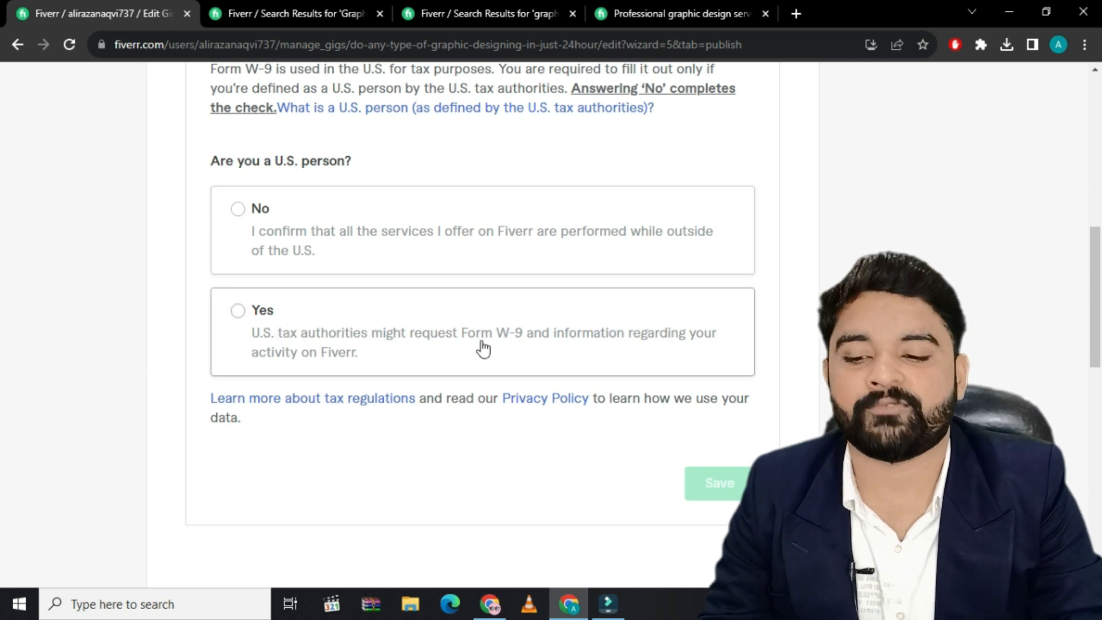
{"action": "left_click", "coordinate": [239, 211]}
{"action": "left_click", "coordinate": [724, 484]}
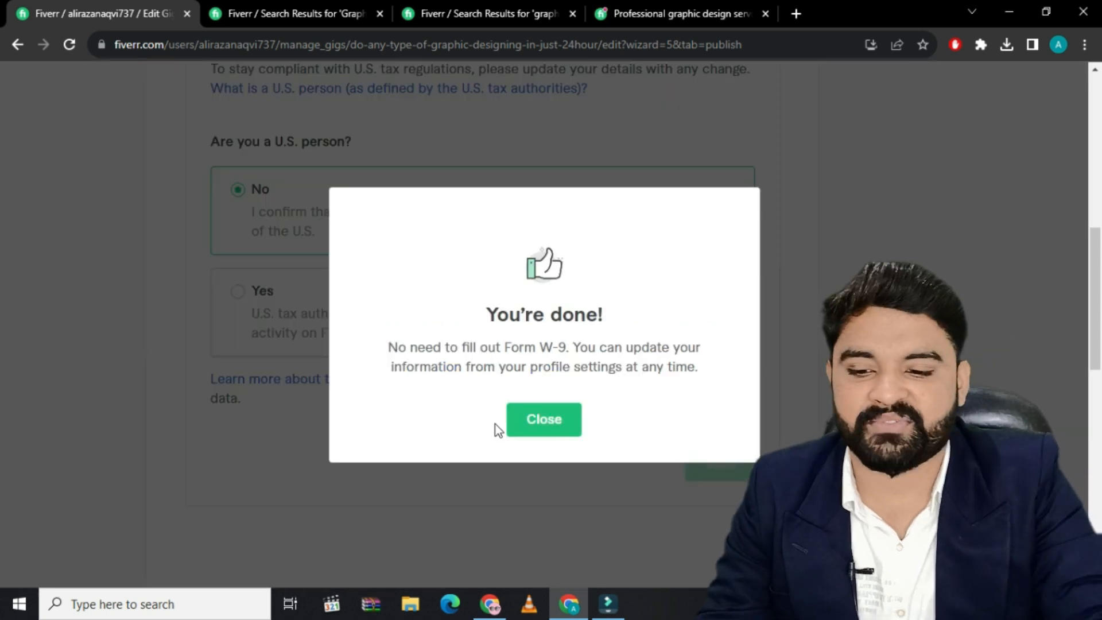
{"action": "left_click", "coordinate": [544, 420]}
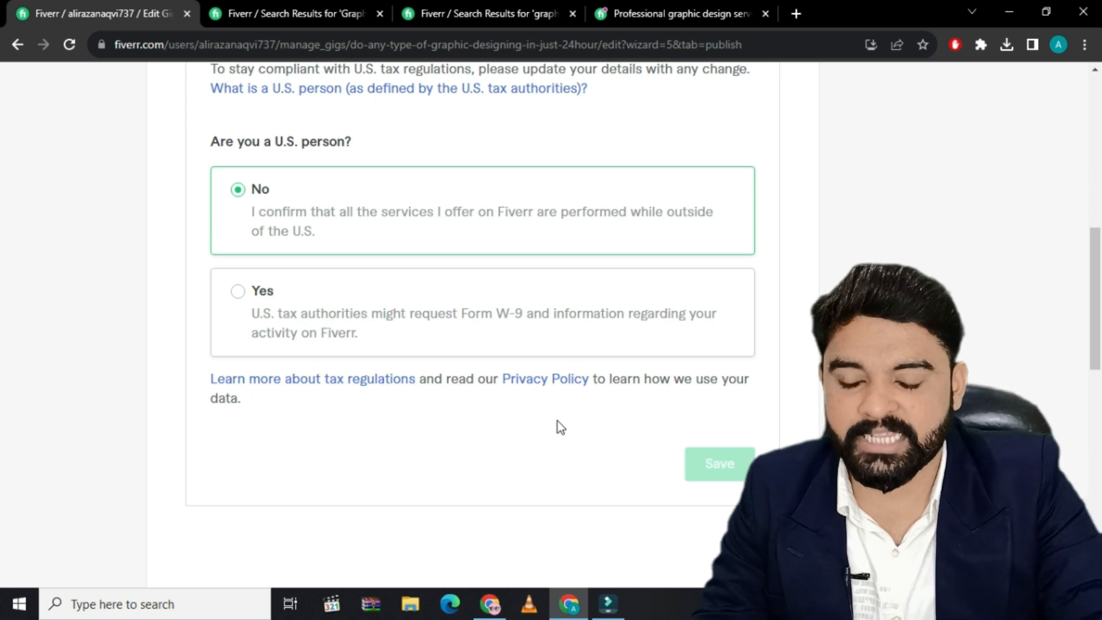
Save and preview the gig, and view its Standard, Premium and Basic packages
{"action": "scroll", "coordinate": [529, 471], "scroll_direction": "up", "scroll_amount": 10}
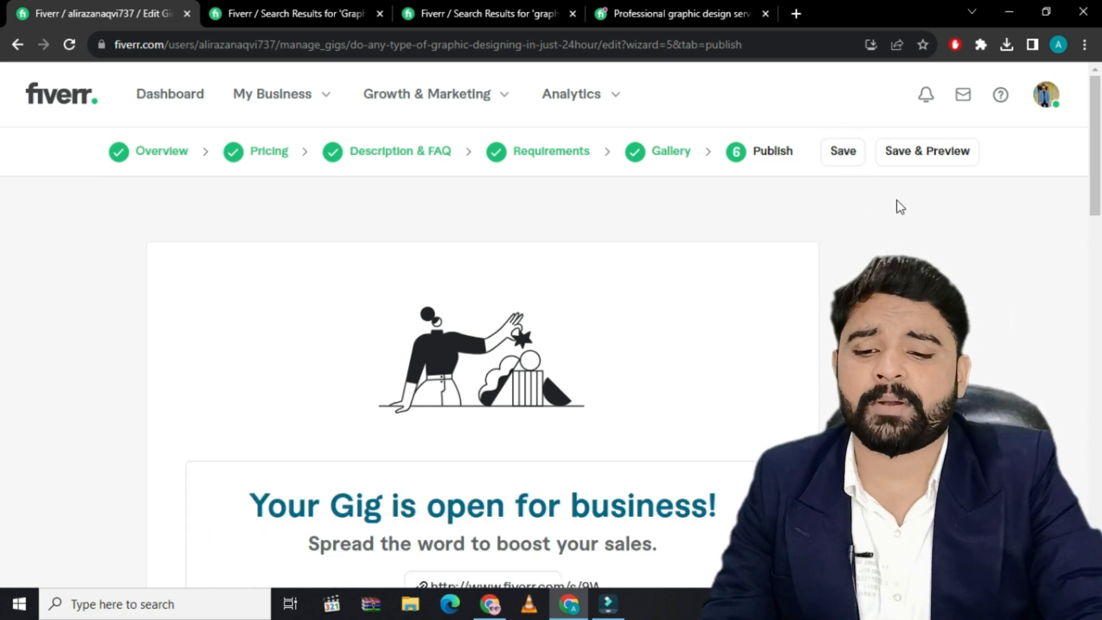
{"action": "left_click", "coordinate": [933, 152]}
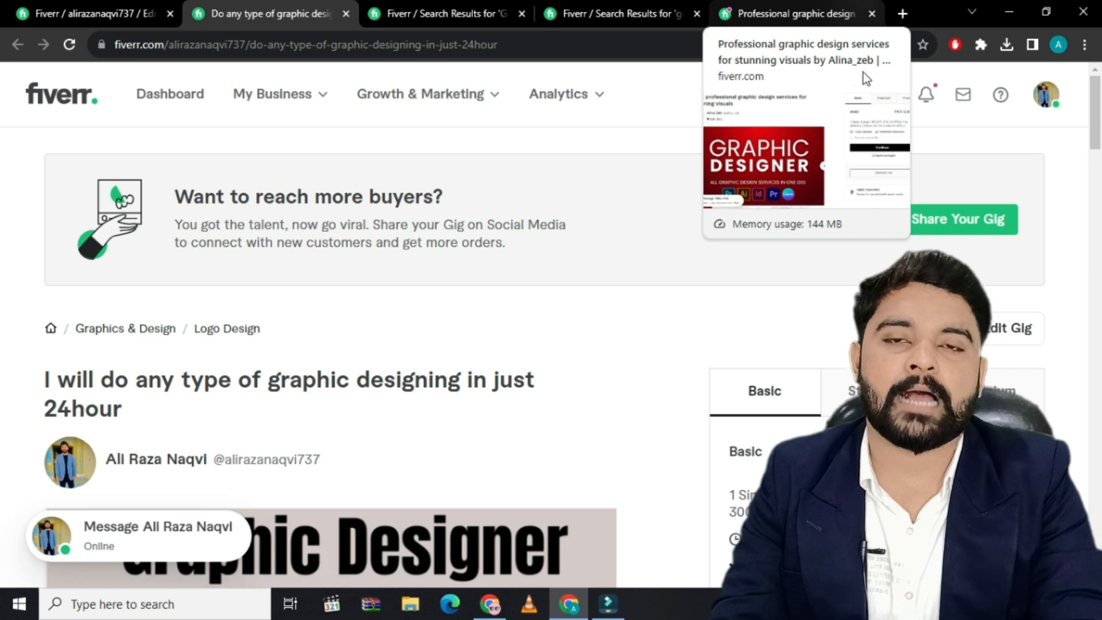
{"action": "scroll", "coordinate": [693, 345], "scroll_direction": "down", "scroll_amount": 3}
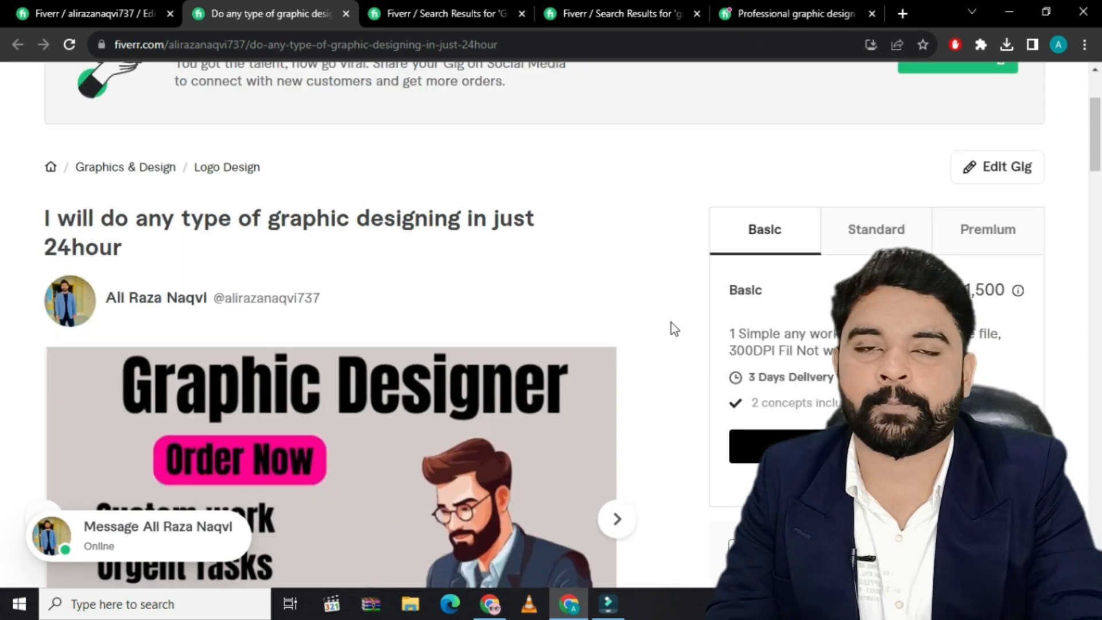
{"action": "scroll", "coordinate": [666, 336], "scroll_direction": "down", "scroll_amount": 3}
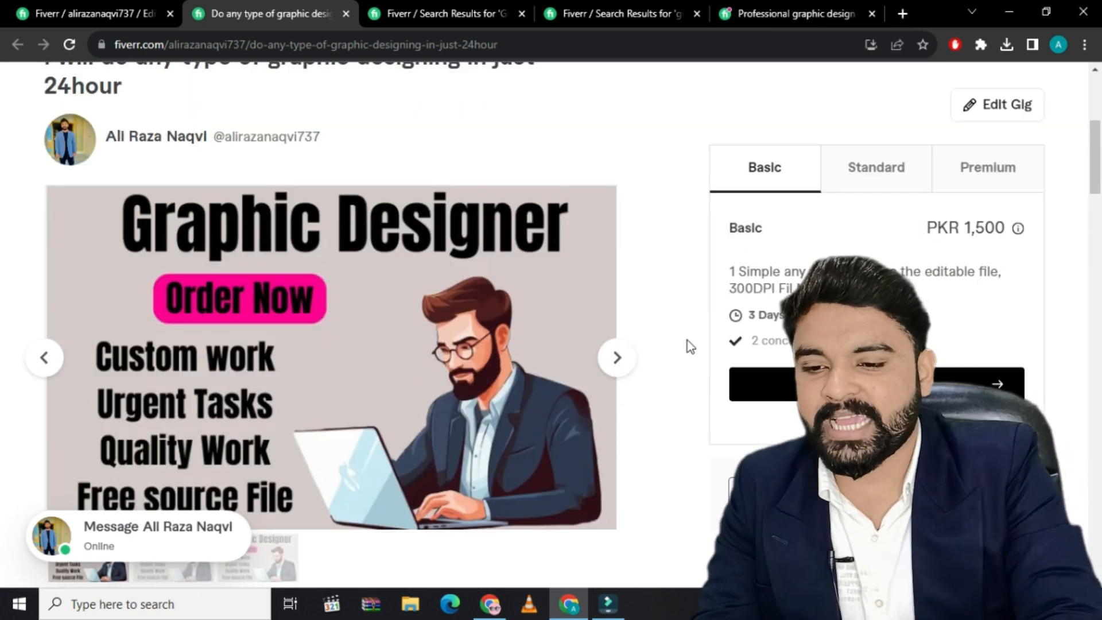
{"action": "left_click", "coordinate": [872, 175]}
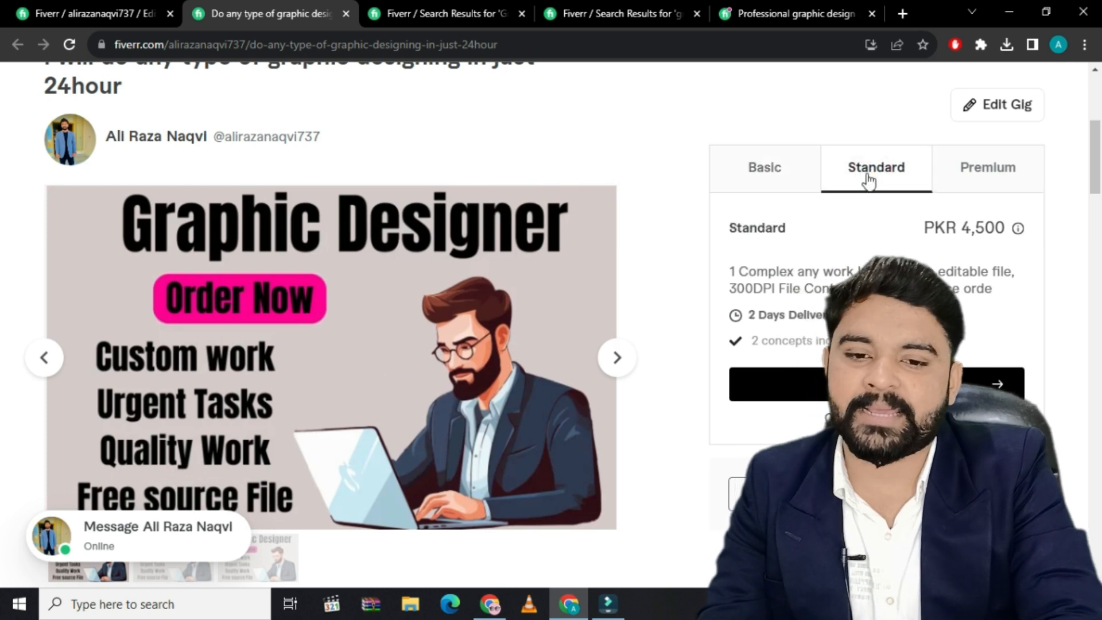
{"action": "left_click", "coordinate": [968, 175]}
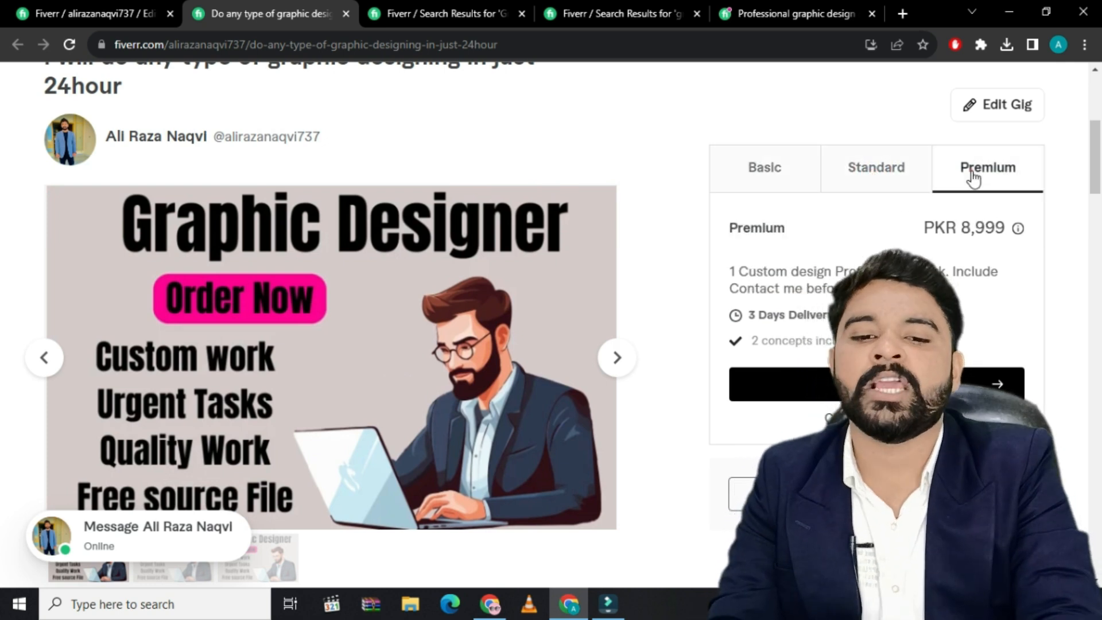
{"action": "left_click", "coordinate": [772, 186]}
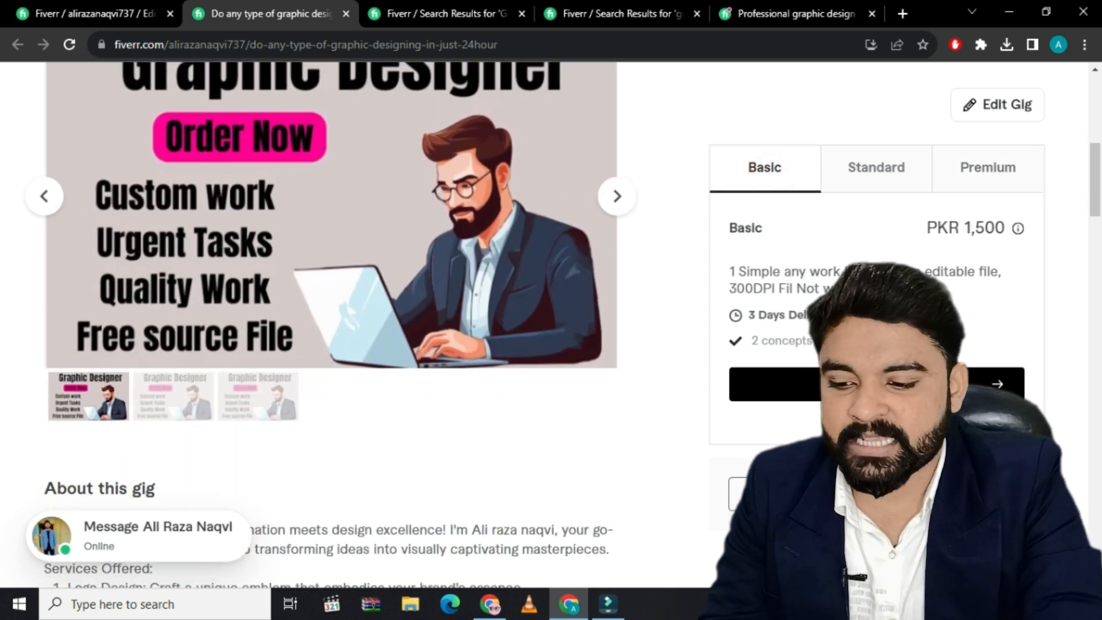
Review the previewed gig's description, logo style, file format, delivery preference and seller profile
{"action": "scroll", "coordinate": [381, 493], "scroll_direction": "down", "scroll_amount": 8}
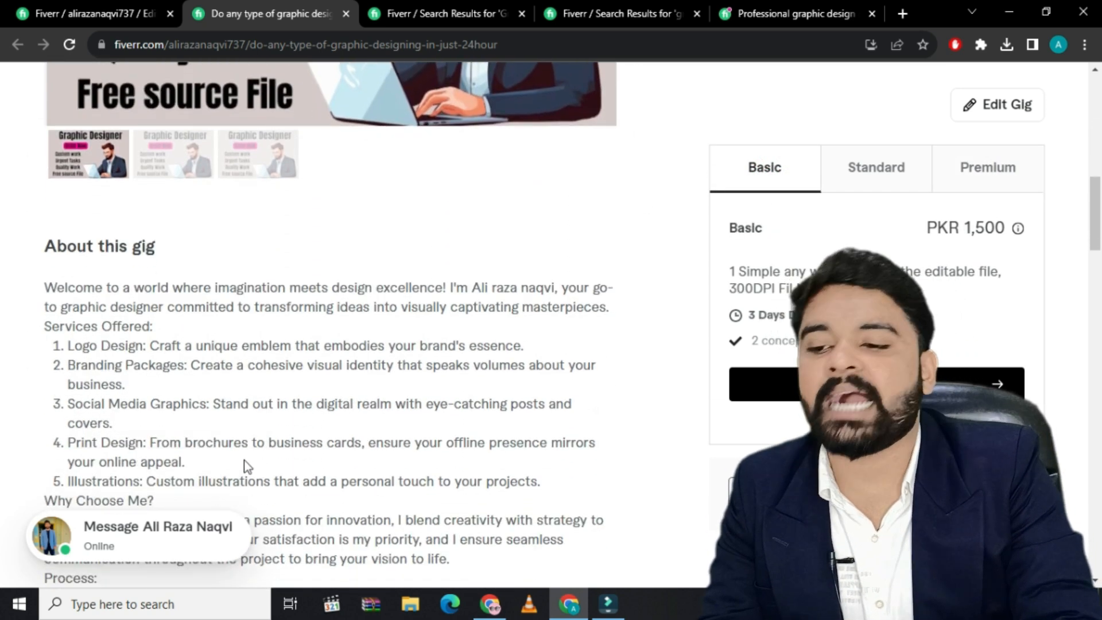
{"action": "scroll", "coordinate": [198, 443], "scroll_direction": "down", "scroll_amount": 4}
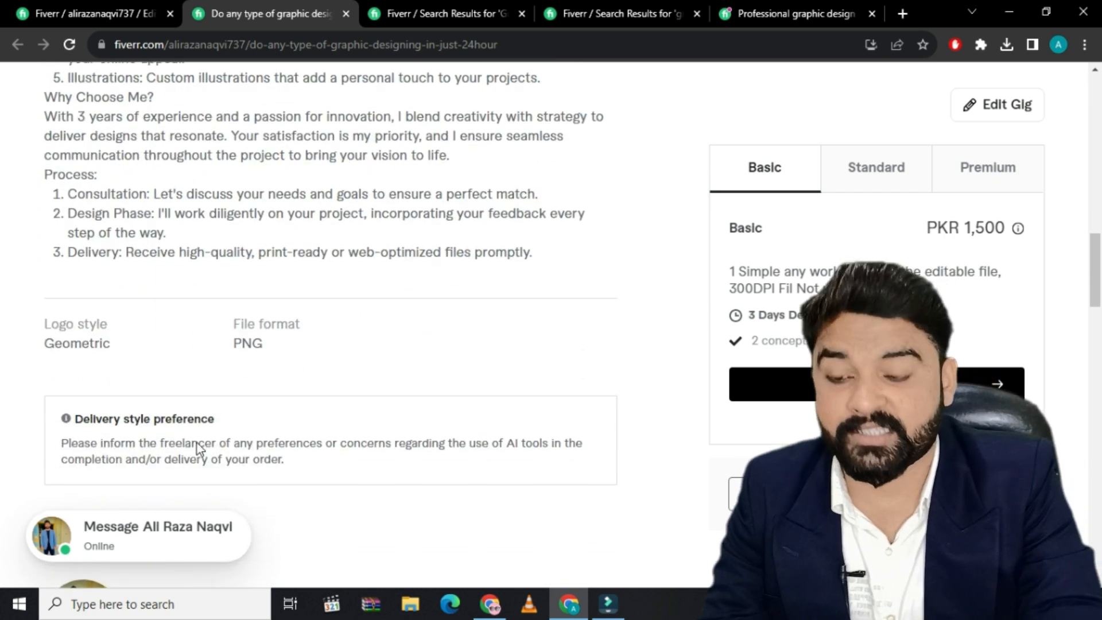
{"action": "scroll", "coordinate": [197, 444], "scroll_direction": "down", "scroll_amount": 1}
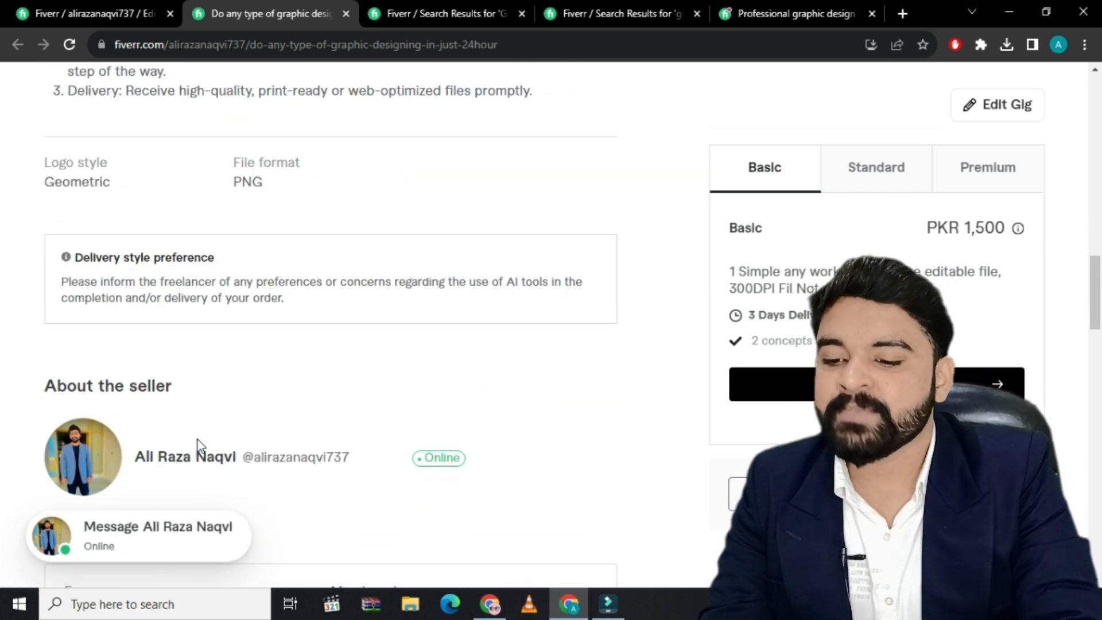
{"action": "scroll", "coordinate": [197, 433], "scroll_direction": "down", "scroll_amount": 4}
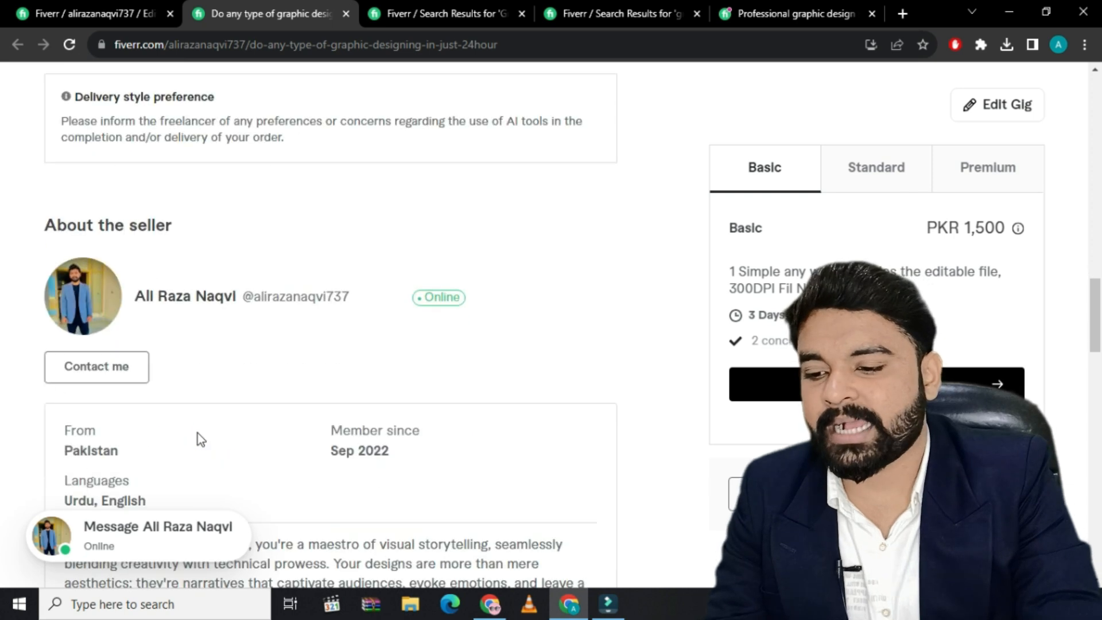
{"action": "scroll", "coordinate": [197, 433], "scroll_direction": "down", "scroll_amount": 3}
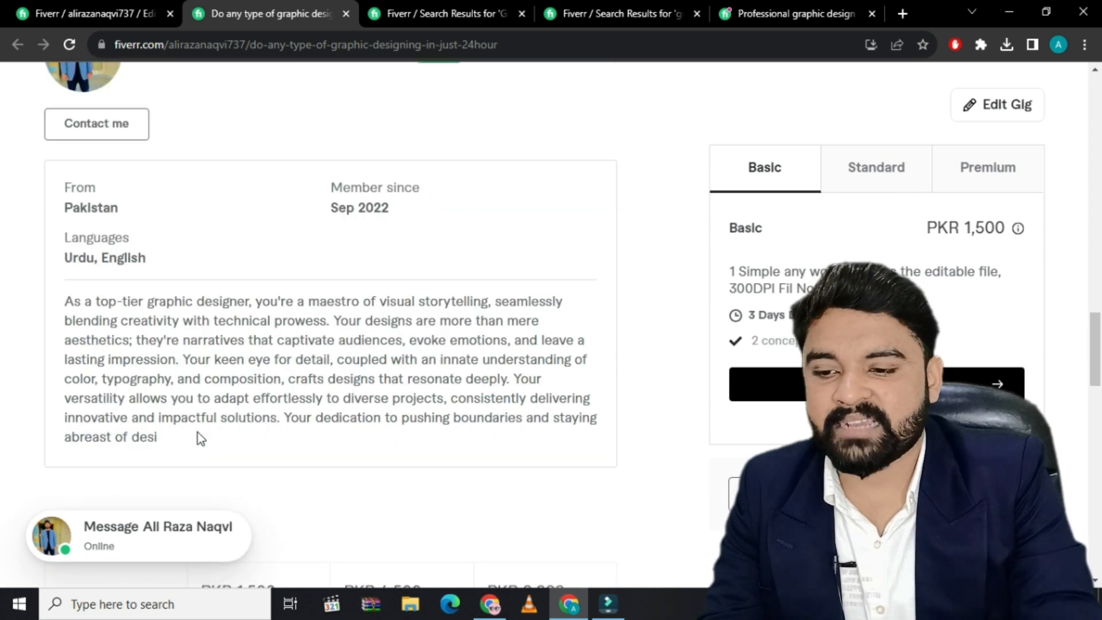